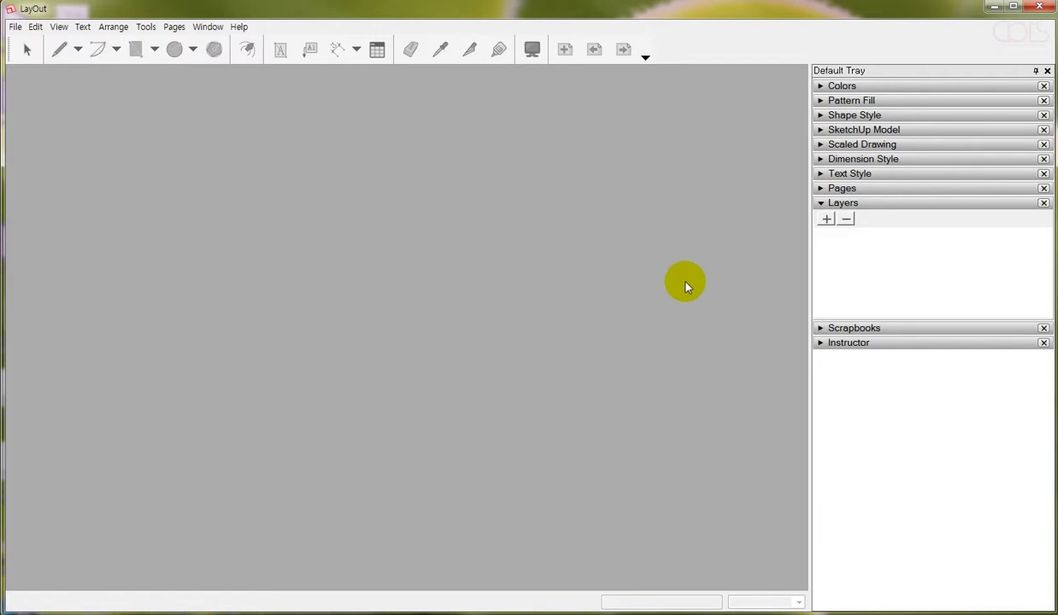
- Create a new untitled document from the A4 Landscape titleblock template
left_click(15, 26)
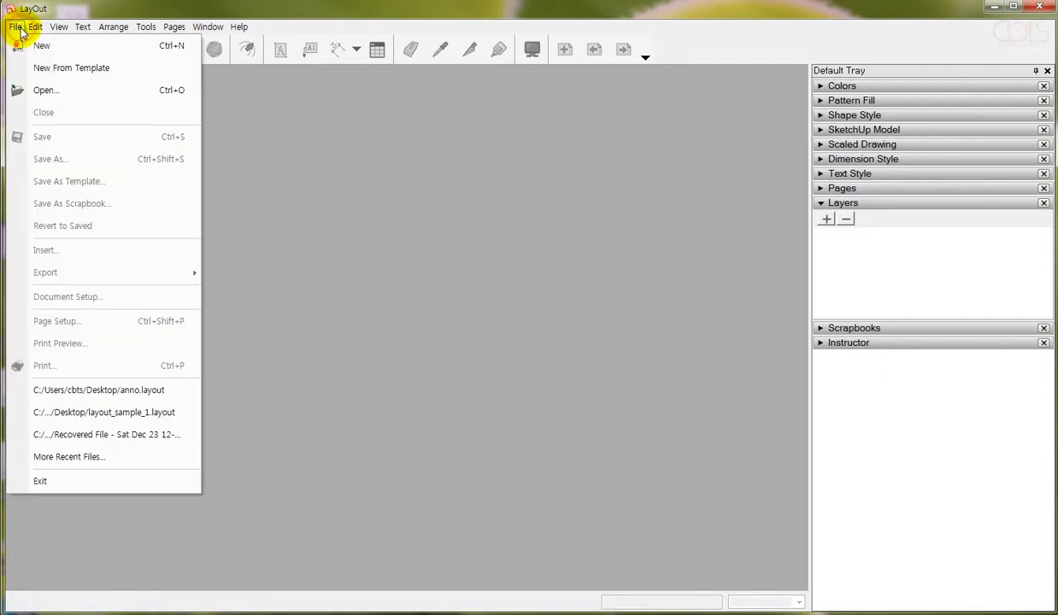
left_click(71, 67)
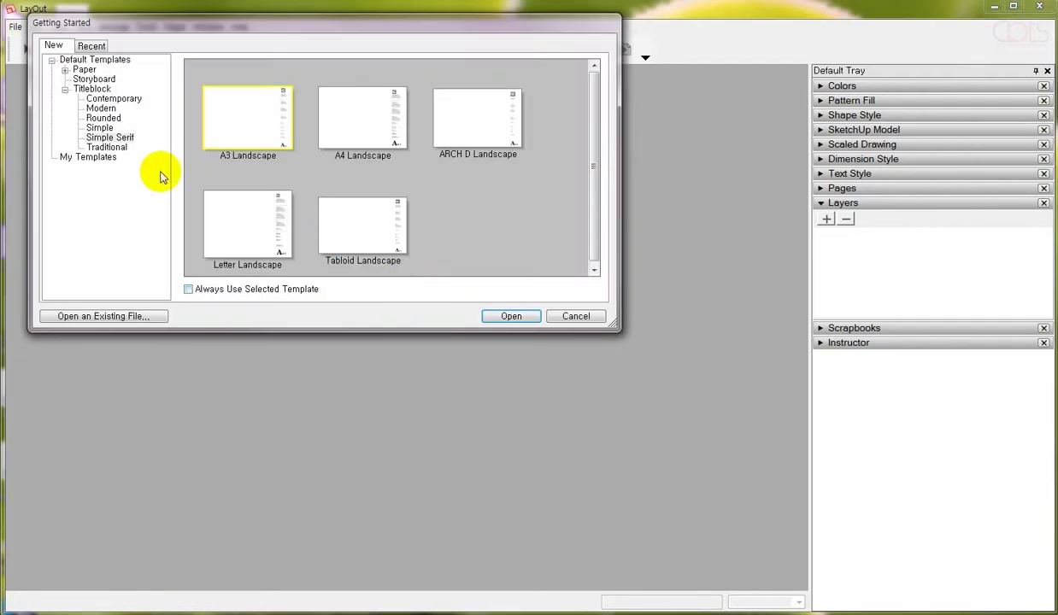
left_click(349, 122)
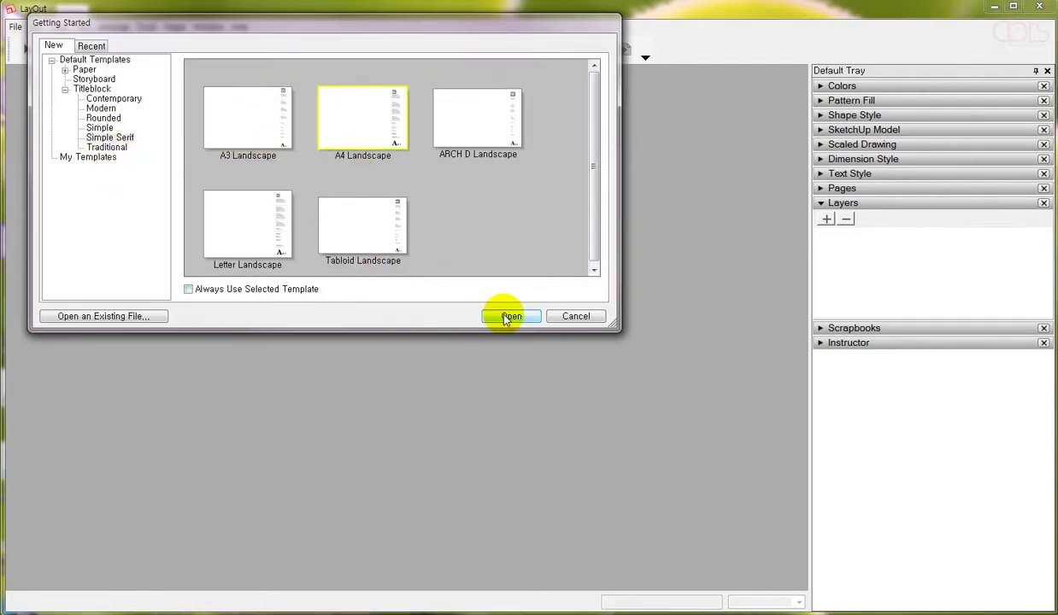
left_click(506, 318)
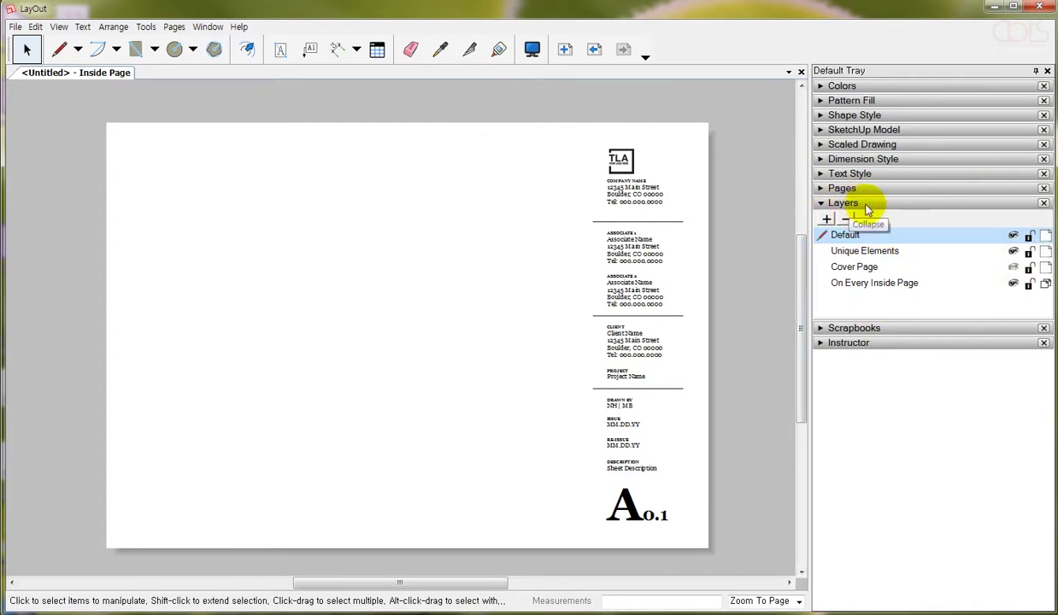
left_click(880, 251)
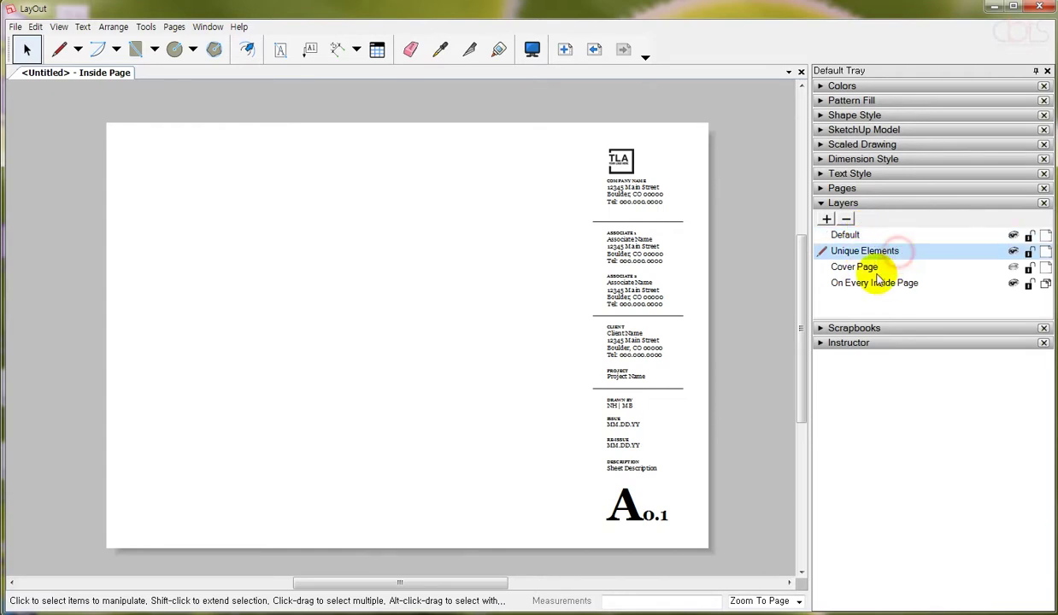
left_click(867, 266)
left_click(882, 285)
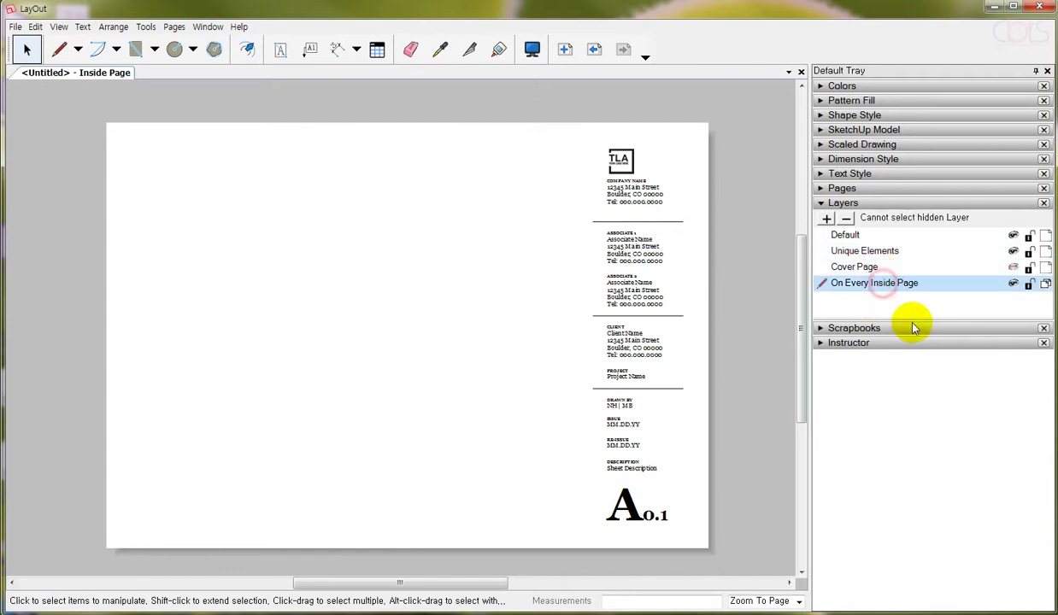
left_click(844, 234)
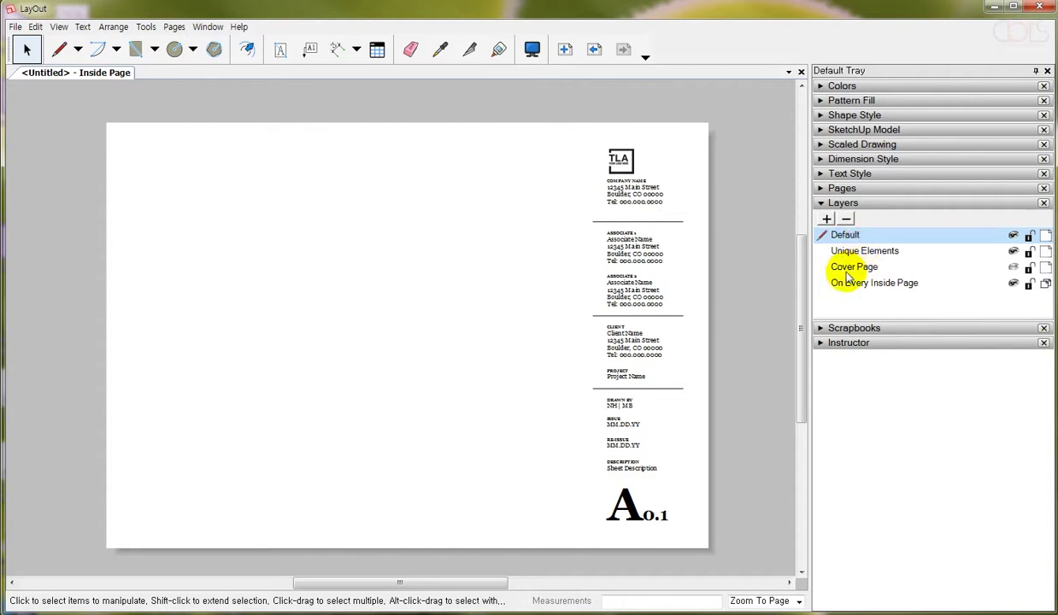
left_click(889, 252)
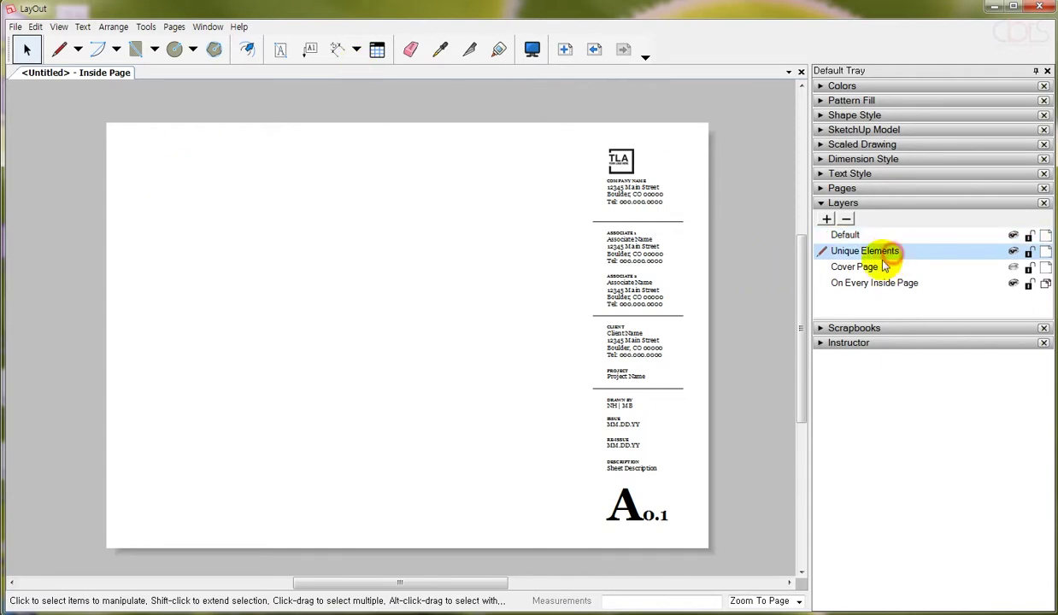
left_click(875, 266)
left_click(873, 282)
left_click(869, 252)
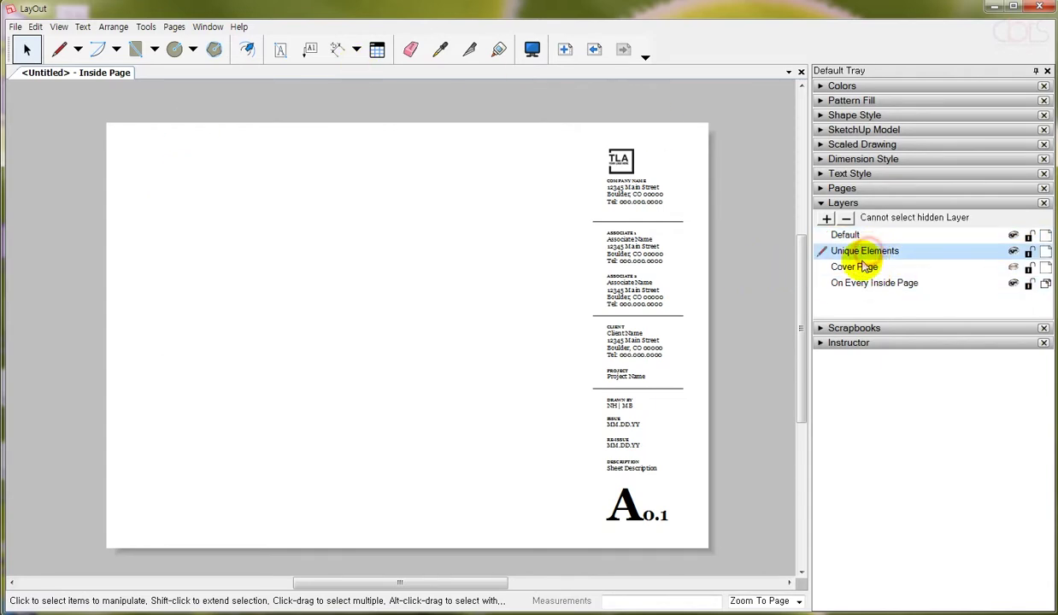
left_click(865, 268)
left_click(877, 284)
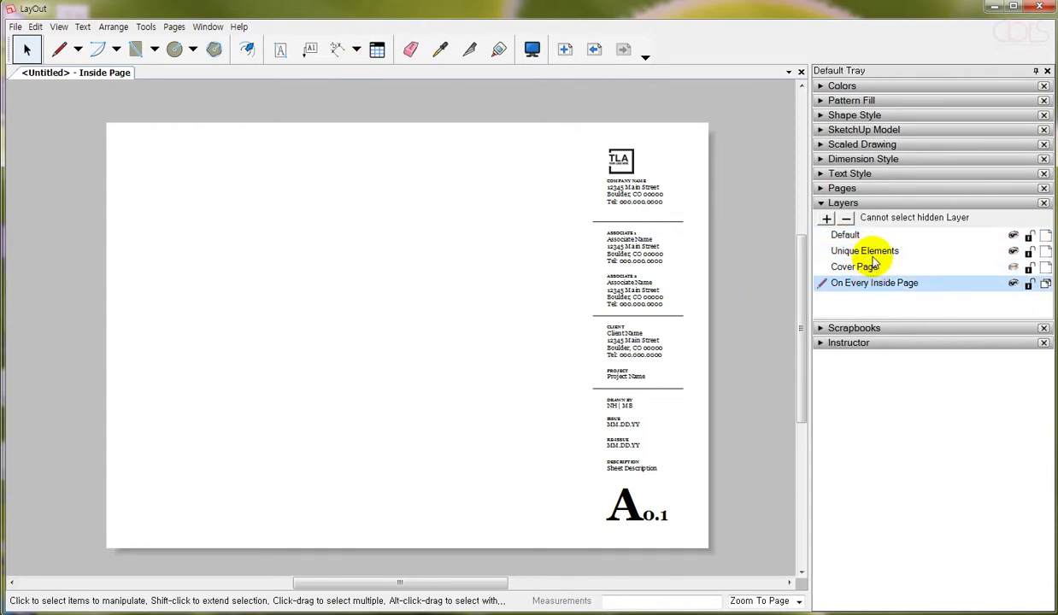
left_click(876, 251)
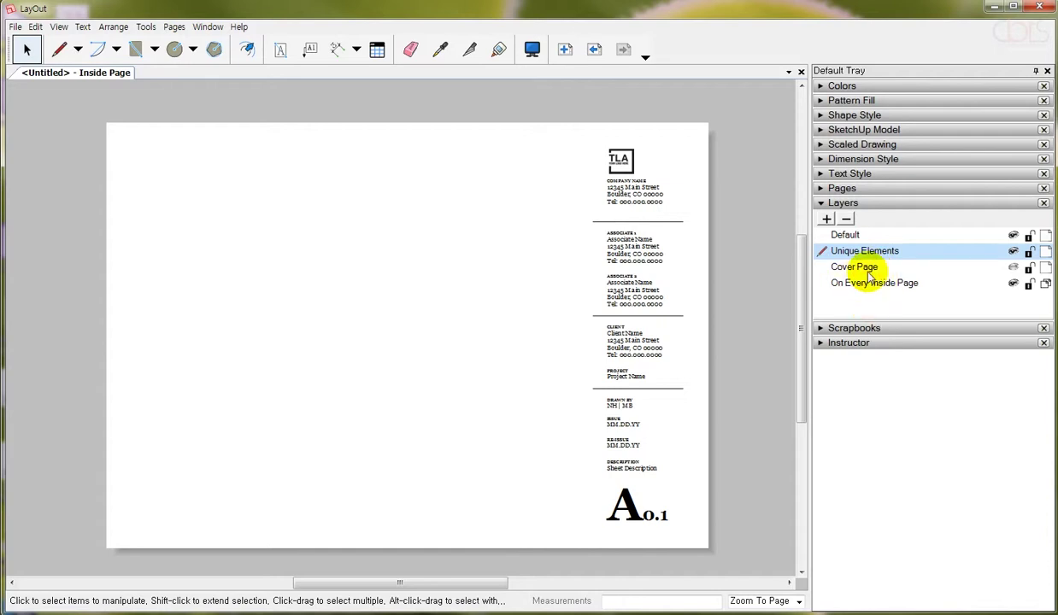
left_click(859, 235)
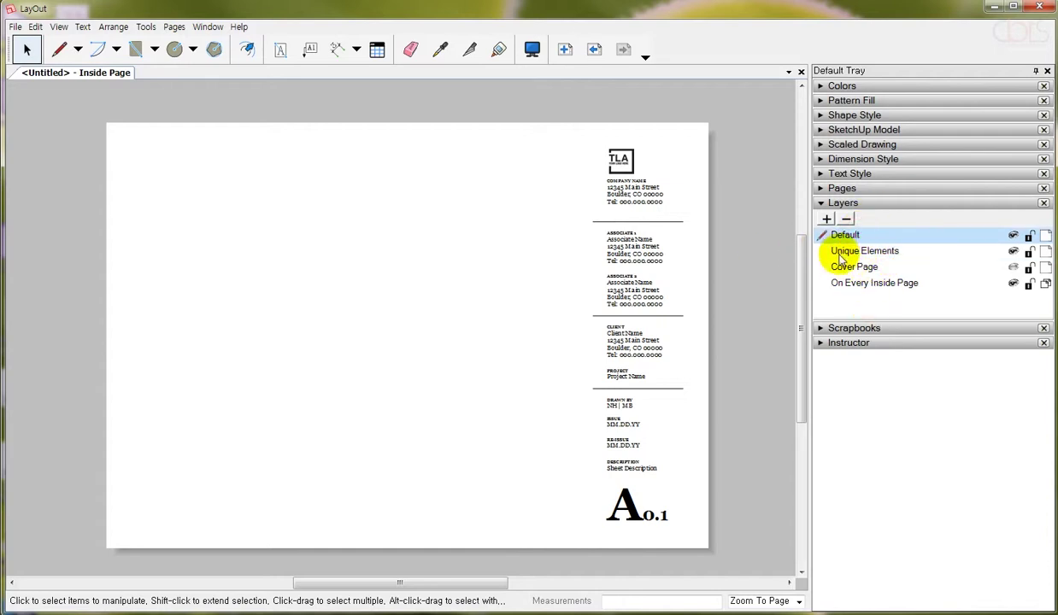
left_click(842, 250)
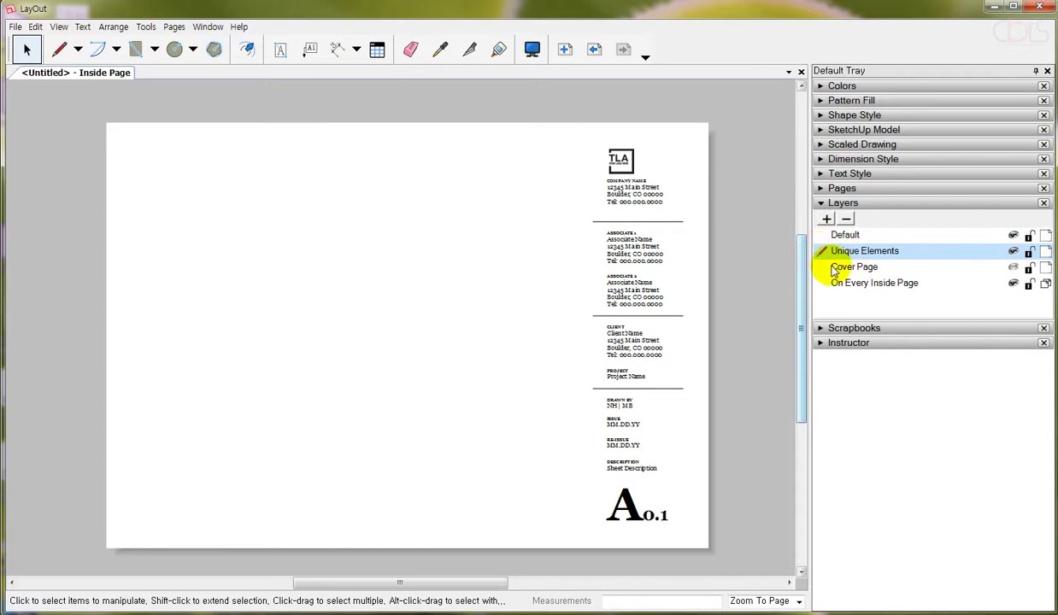
left_click(848, 267)
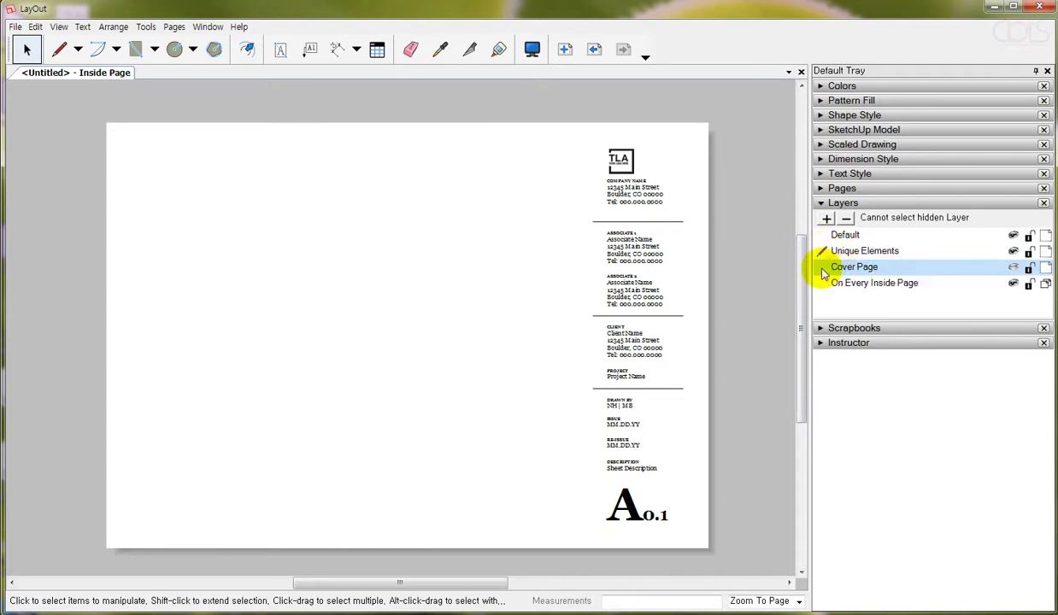
left_click(837, 237)
left_click(842, 250)
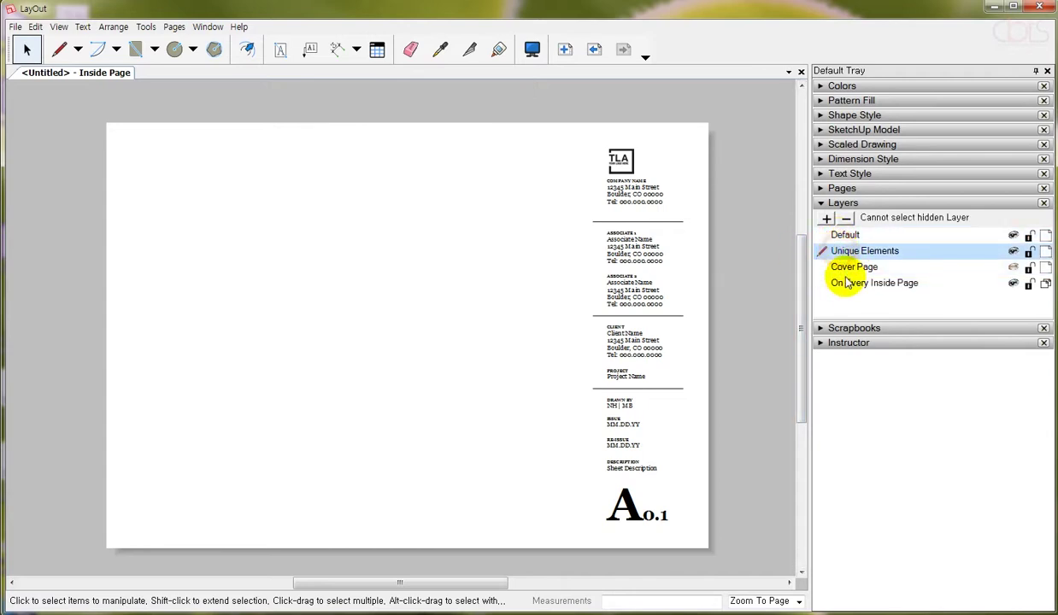
left_click(848, 283)
left_click(849, 267)
left_click(842, 236)
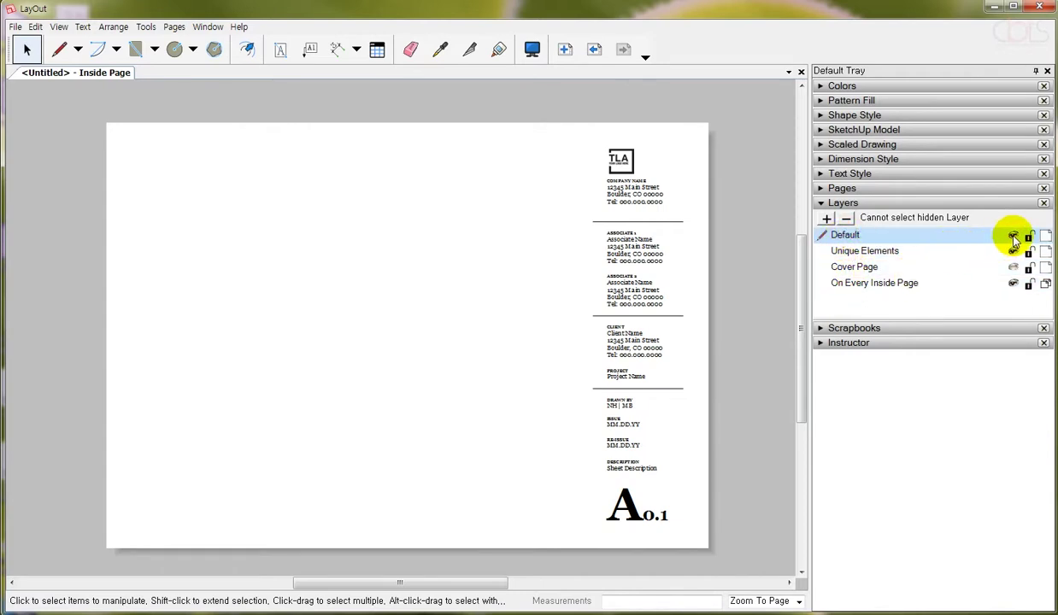
- Hide and reshow the On Every Inside Page layer, then try selecting the title block contents
left_click(1012, 284)
left_click(1013, 284)
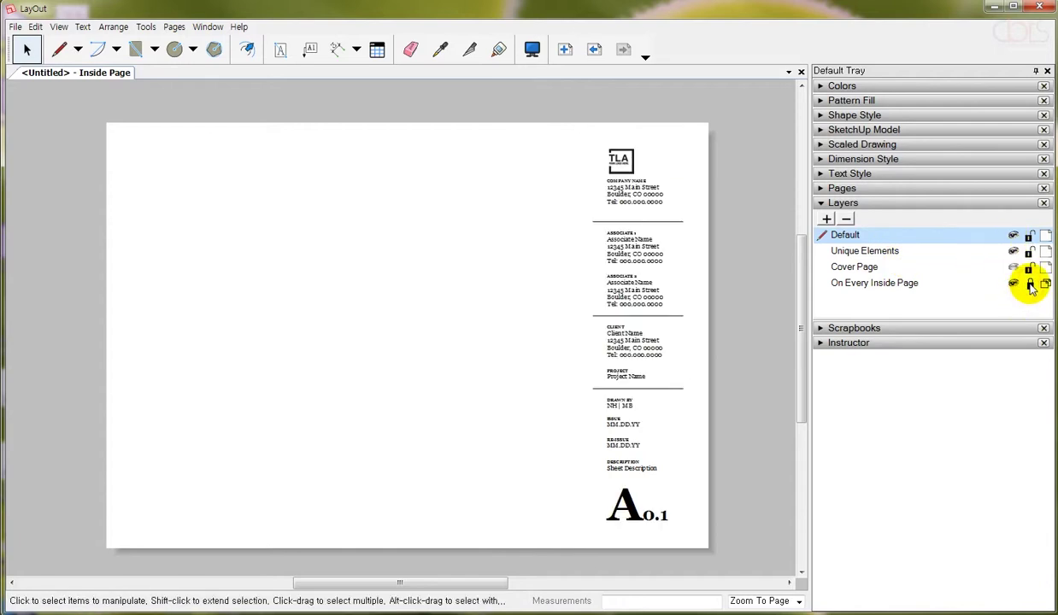
left_click(733, 446)
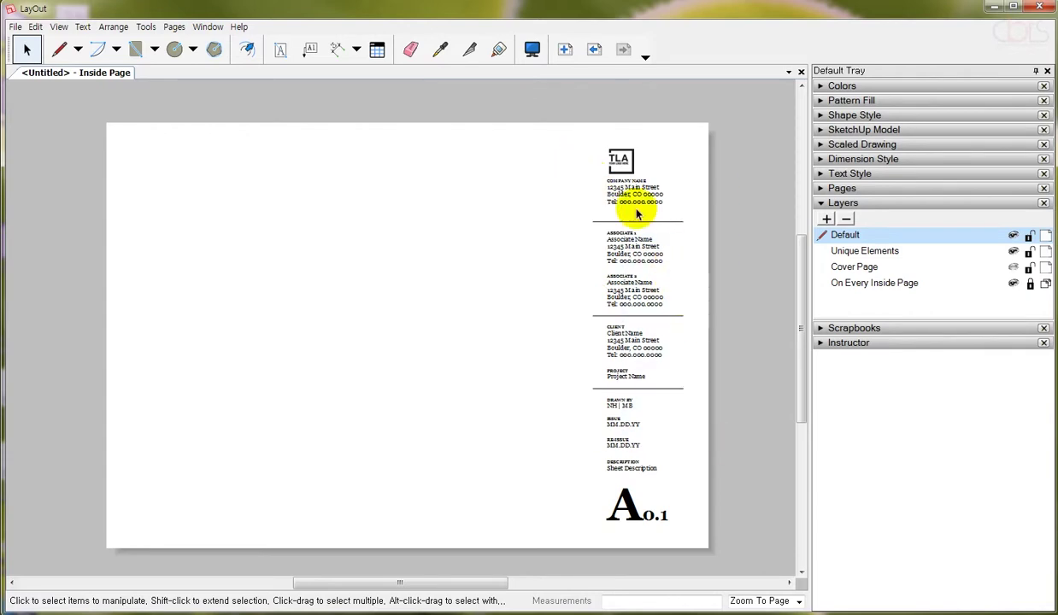
left_click_drag(538, 104, 795, 577)
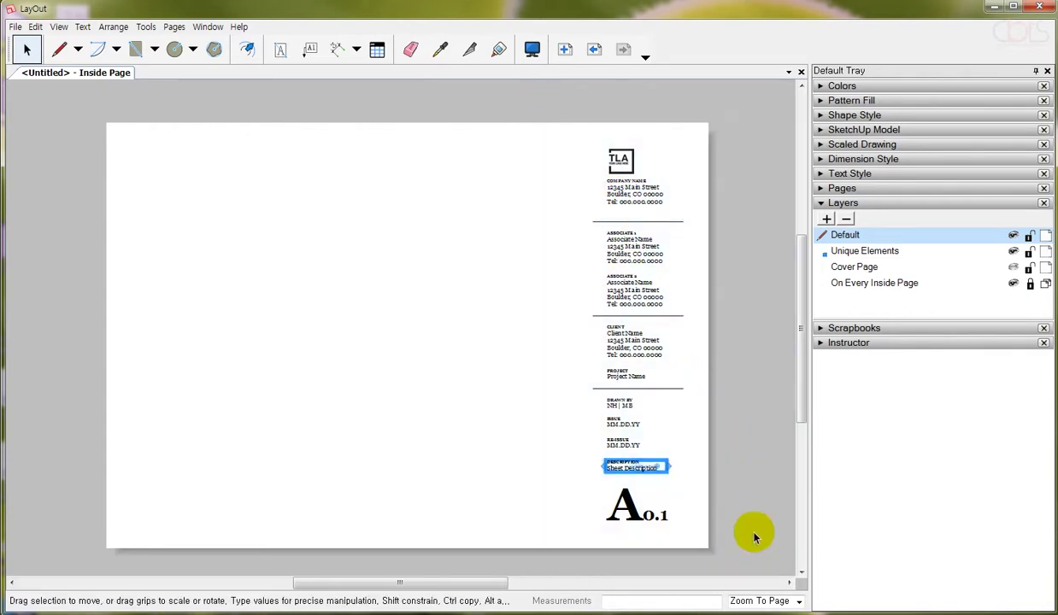
left_click(756, 286)
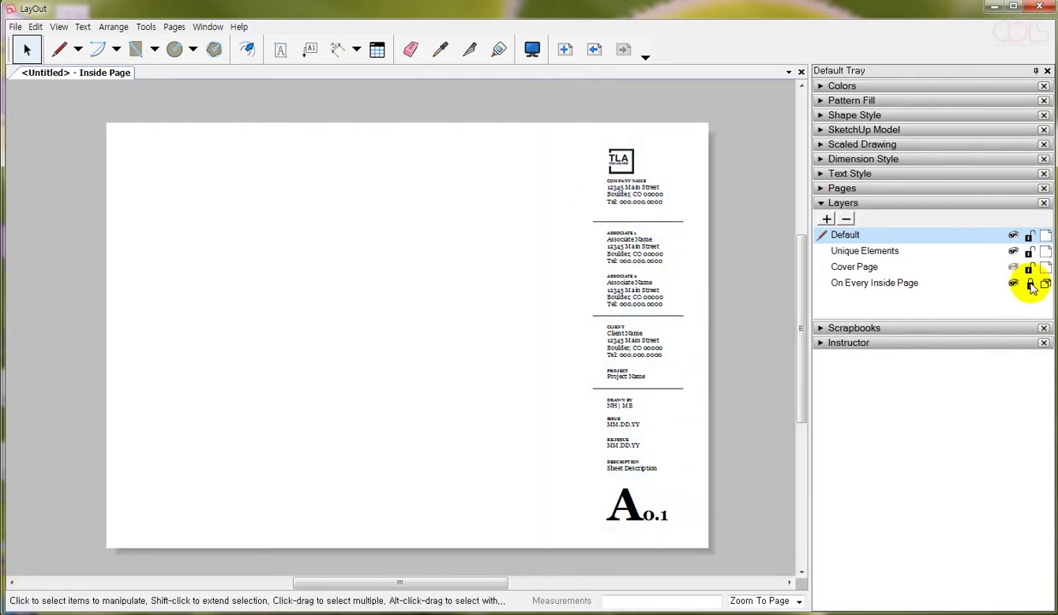
- Test locking On Every Inside Page against selection, leave it unlocked, and make it the active layer
left_click(1030, 286)
left_click_drag(746, 536, 590, 220)
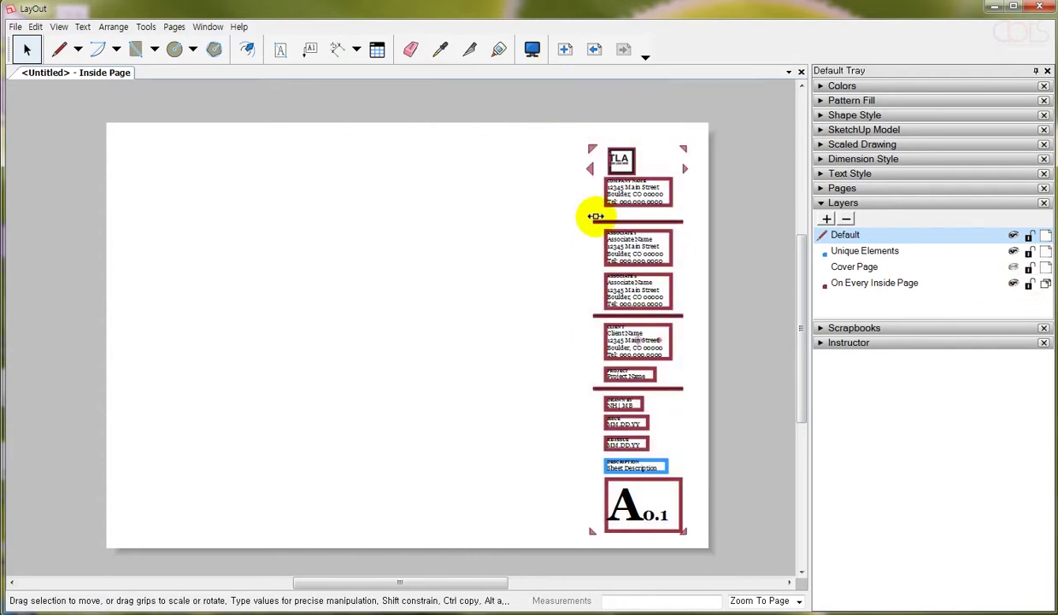
left_click(1029, 284)
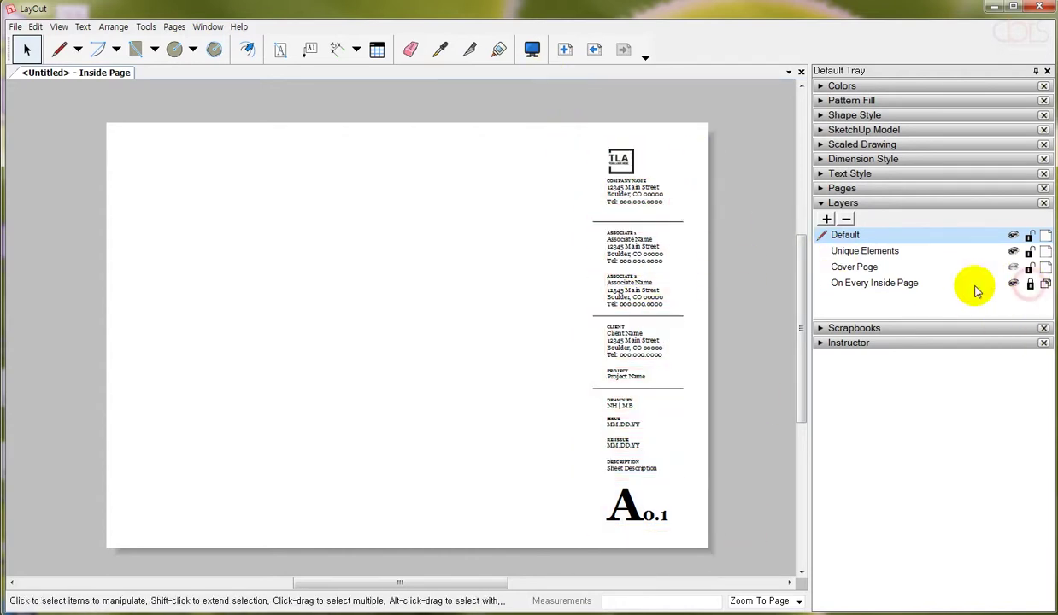
left_click_drag(742, 535, 579, 217)
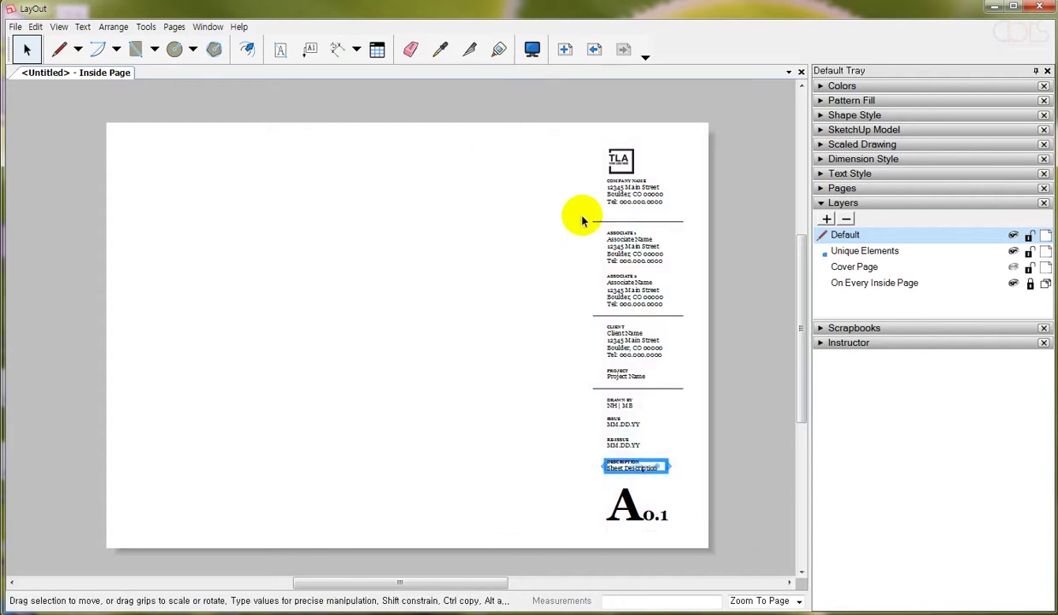
left_click(619, 161)
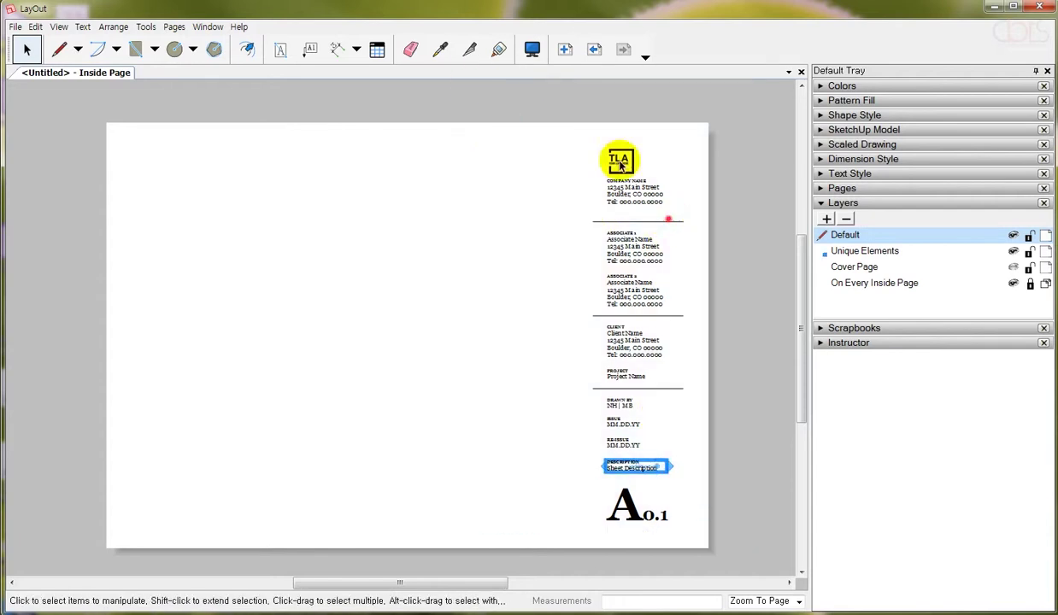
left_click(1029, 286)
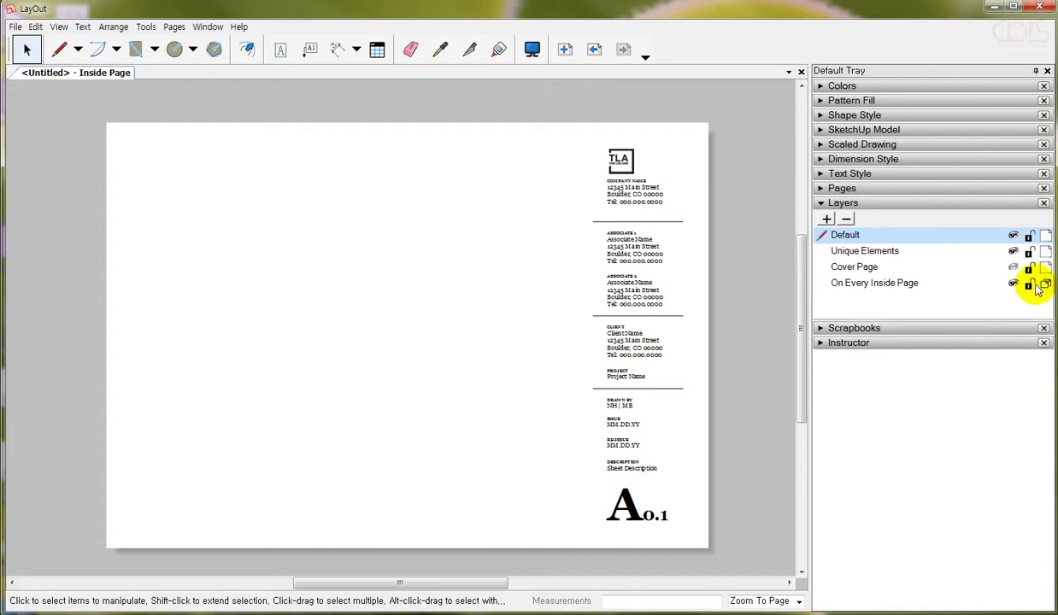
left_click(886, 290)
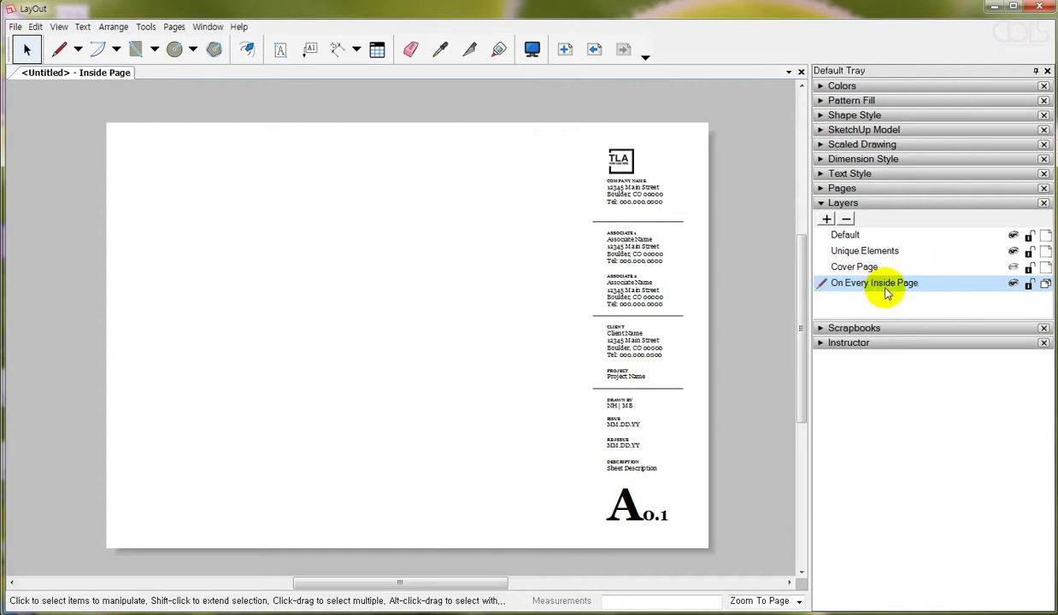
- Show the Cover Page layer and unshare it, keeping its contents on this page only
left_click(1045, 287)
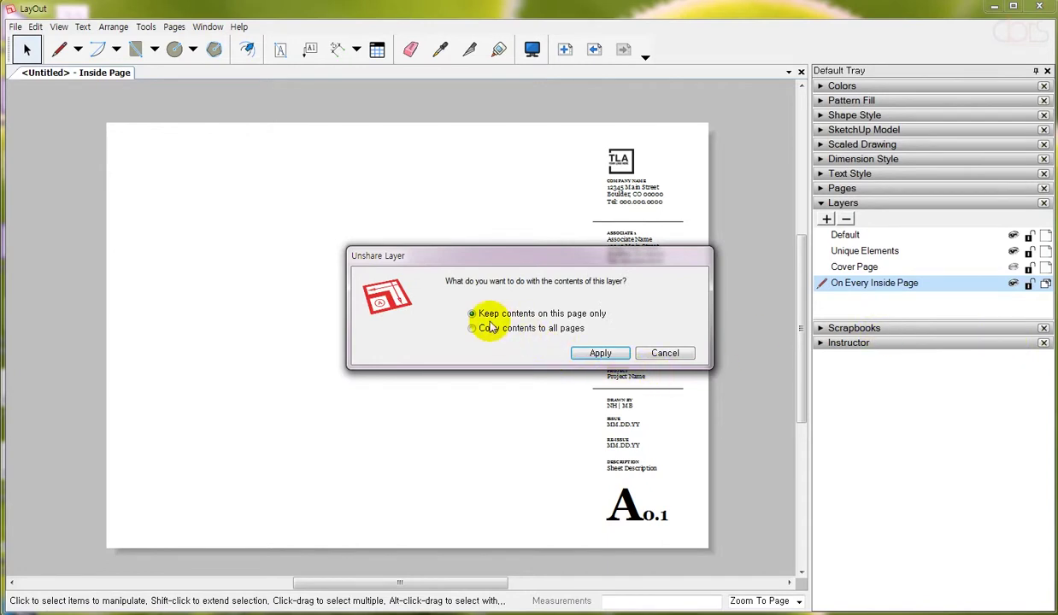
left_click(665, 353)
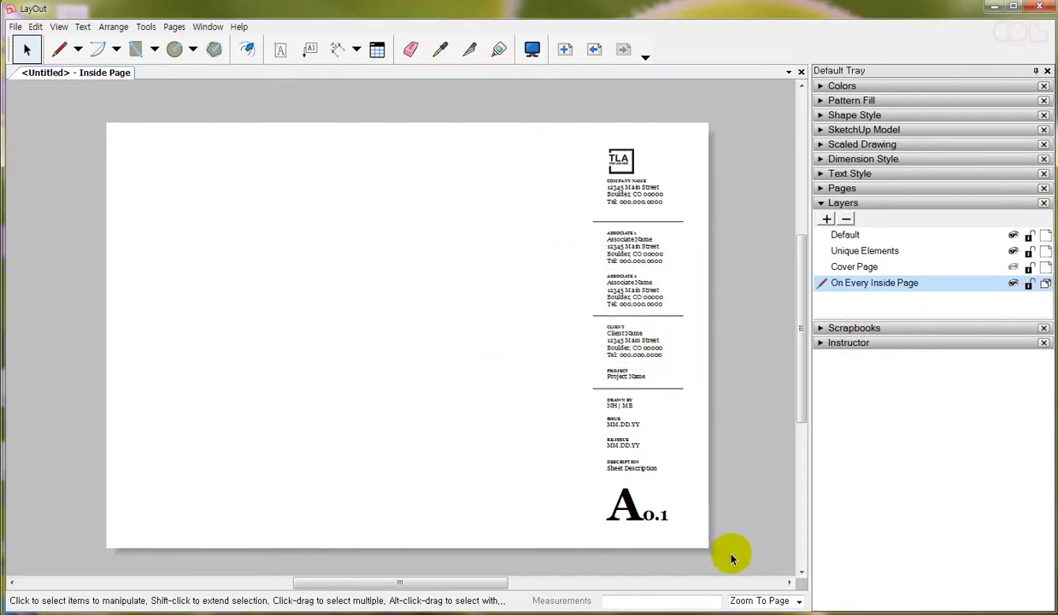
left_click(1013, 268)
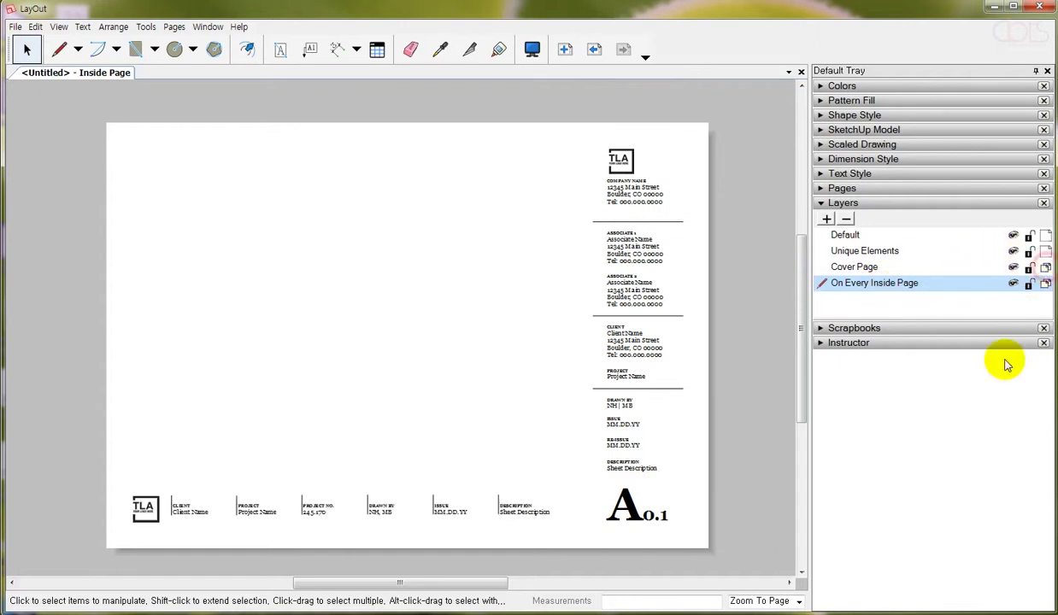
left_click(1045, 269)
left_click(601, 354)
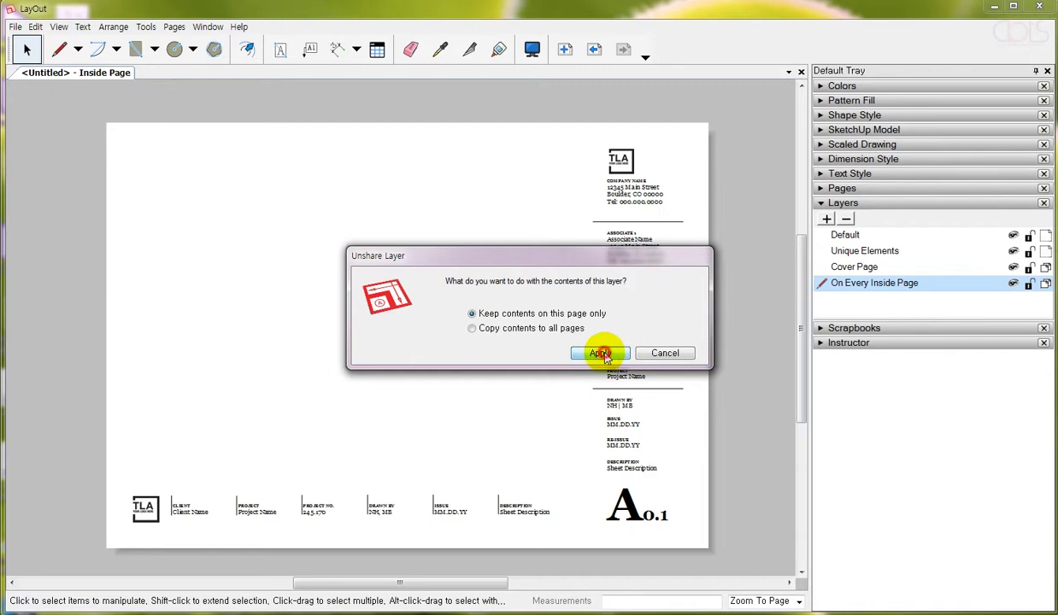
- Delete the horizontal title-block strip along the bottom of the page
left_click(517, 508)
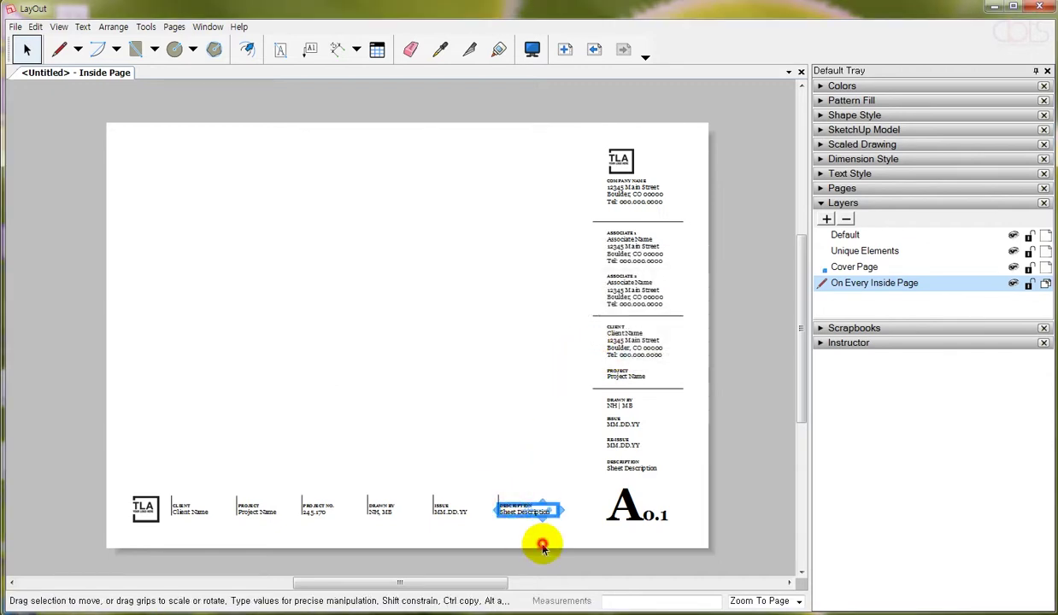
left_click_drag(542, 547, 80, 383)
key("Delete")
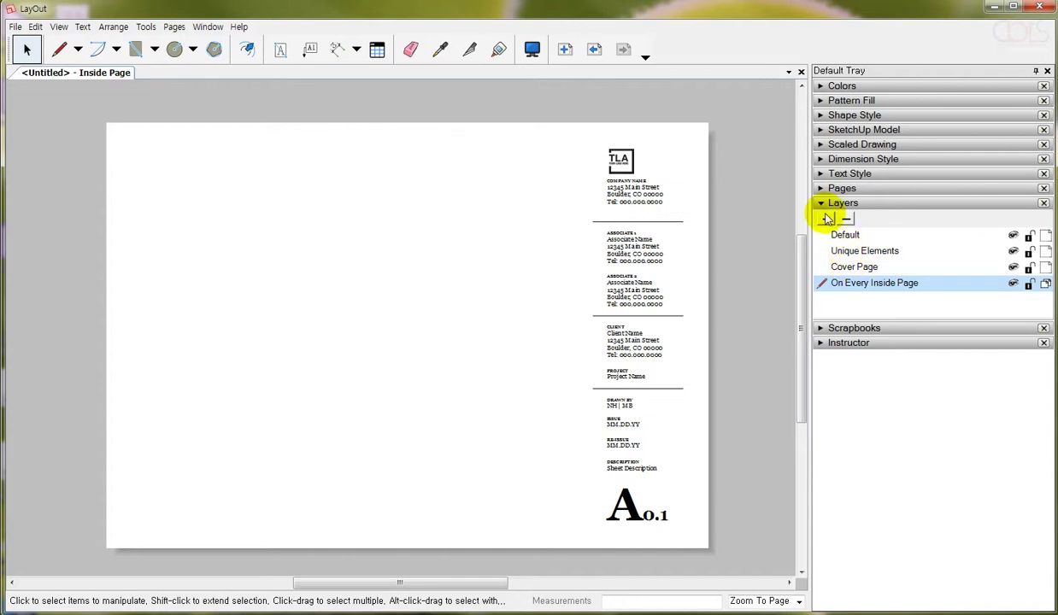
- Browse the Cover and Inside pages, then add and remove a trial Page 3
left_click(842, 188)
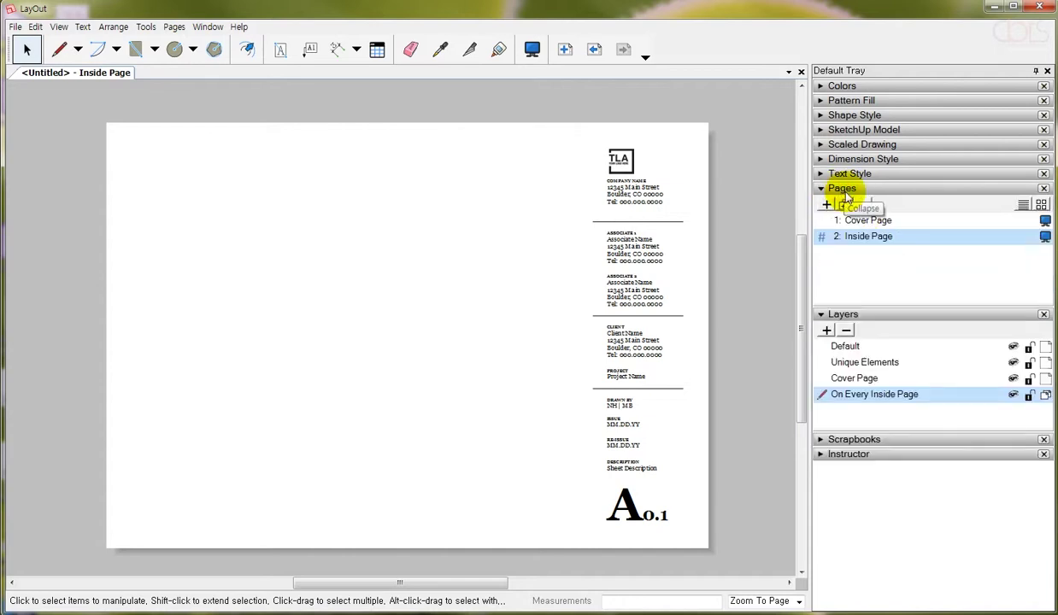
left_click(863, 220)
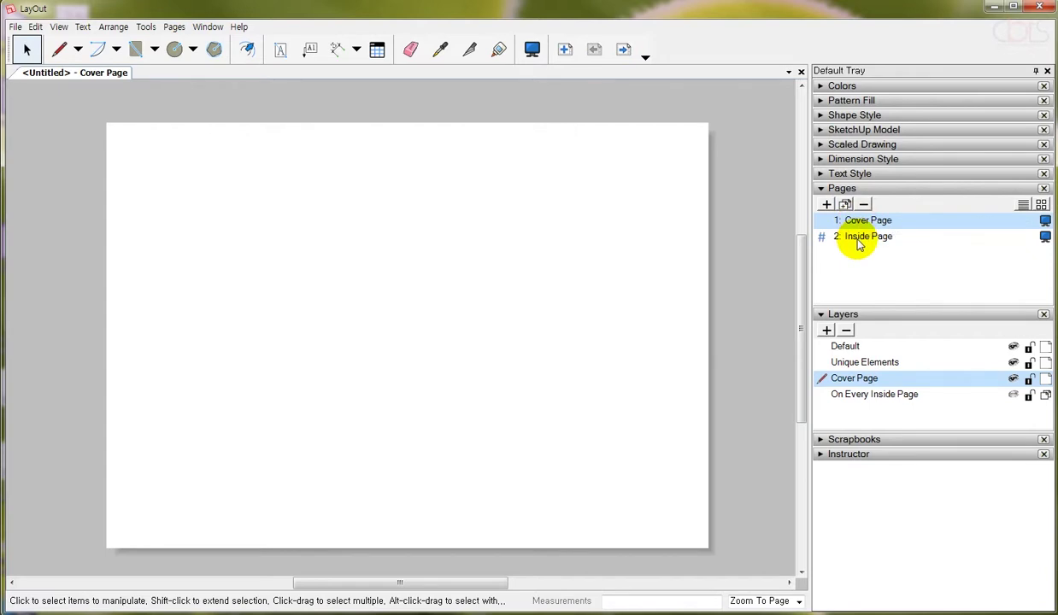
left_click(858, 239)
left_click(867, 221)
left_click(866, 237)
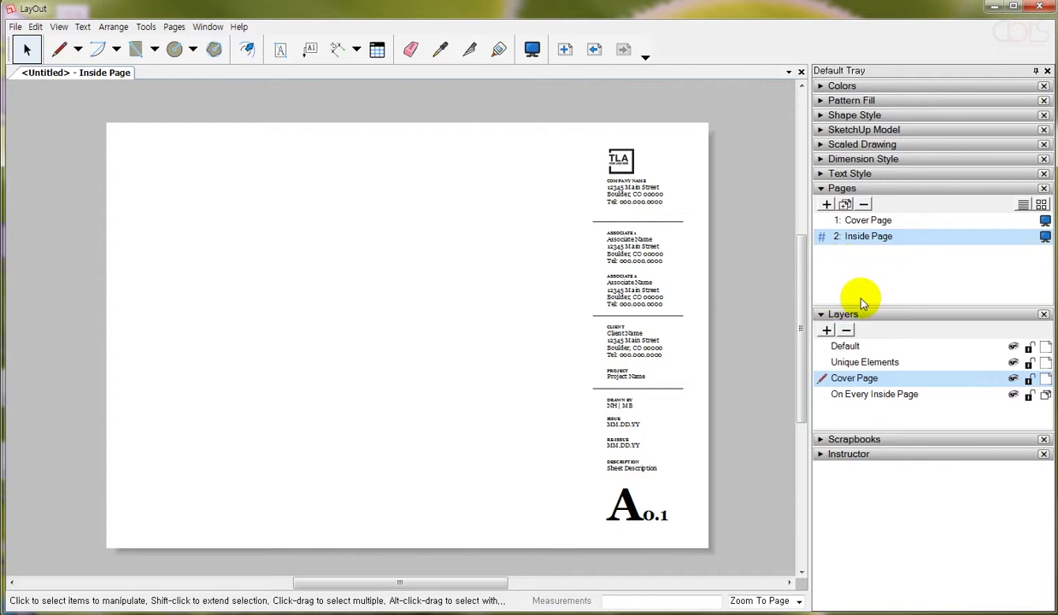
left_click(826, 204)
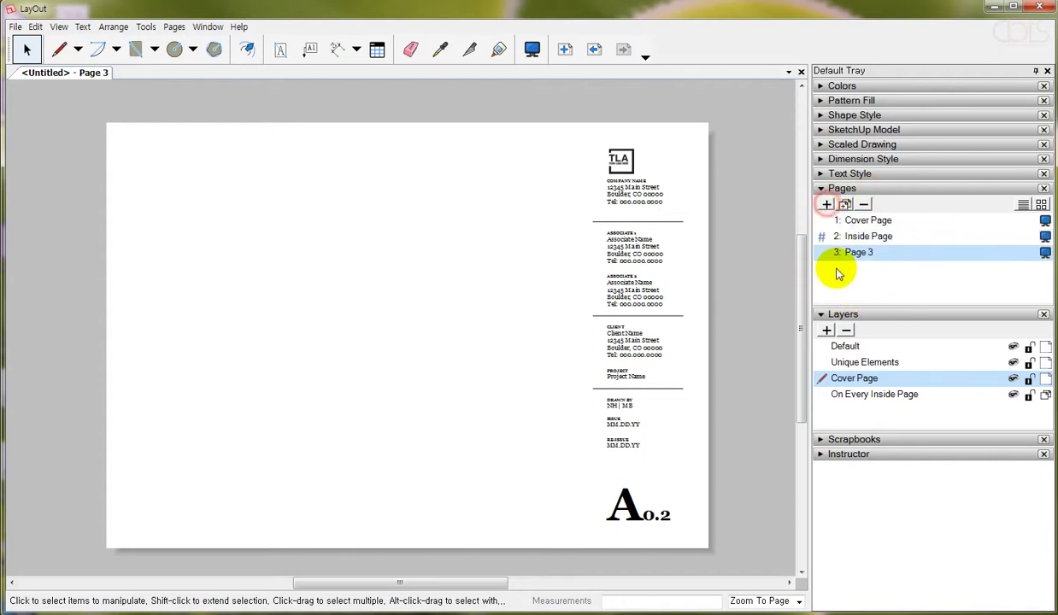
left_click(863, 204)
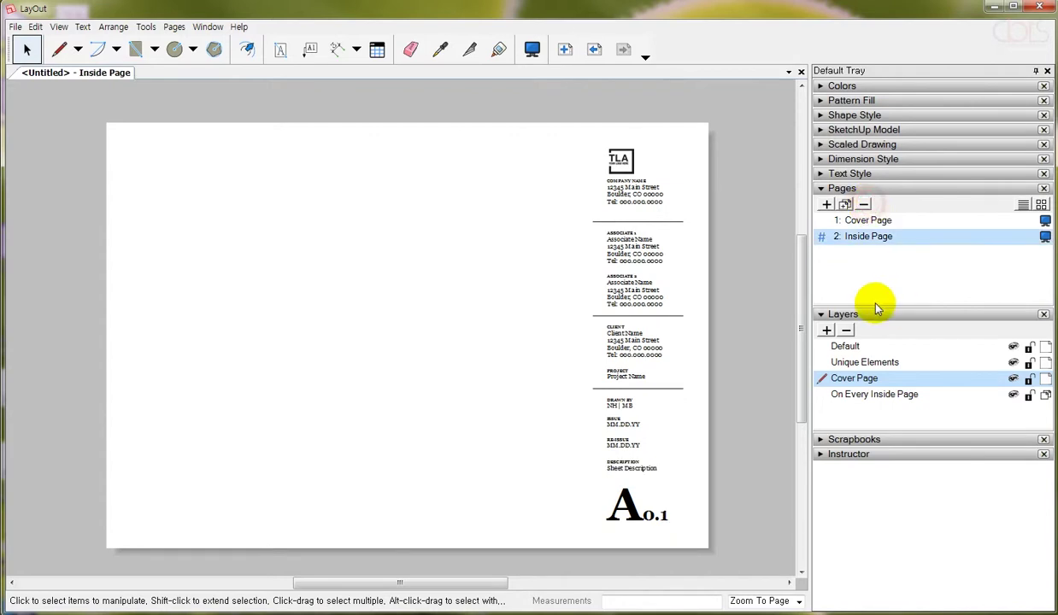
- Duplicate Inside Page to create Page 4 and open it
left_click(845, 205)
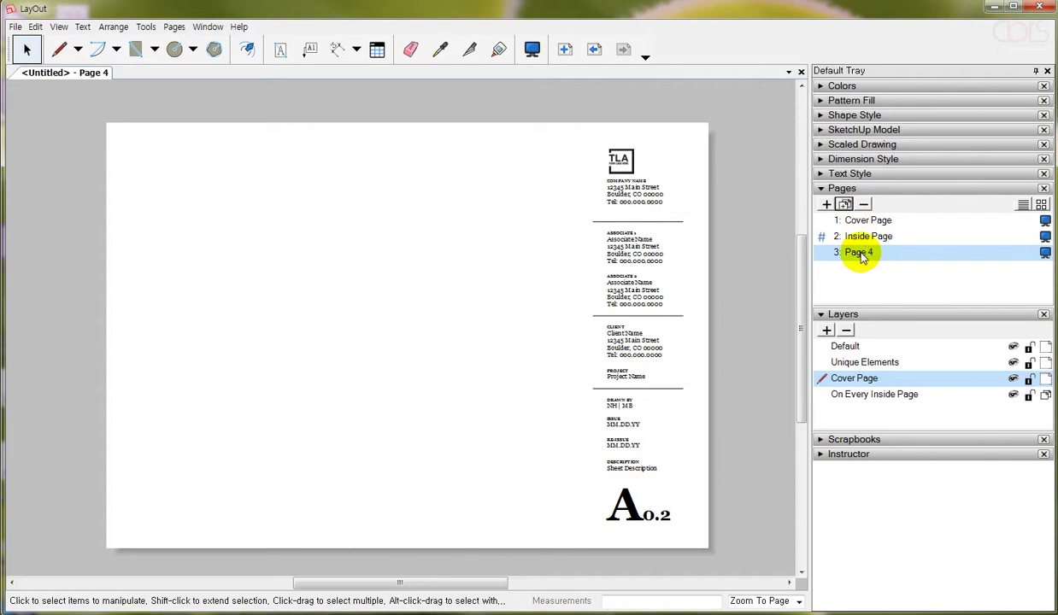
left_click(867, 240)
left_click(864, 251)
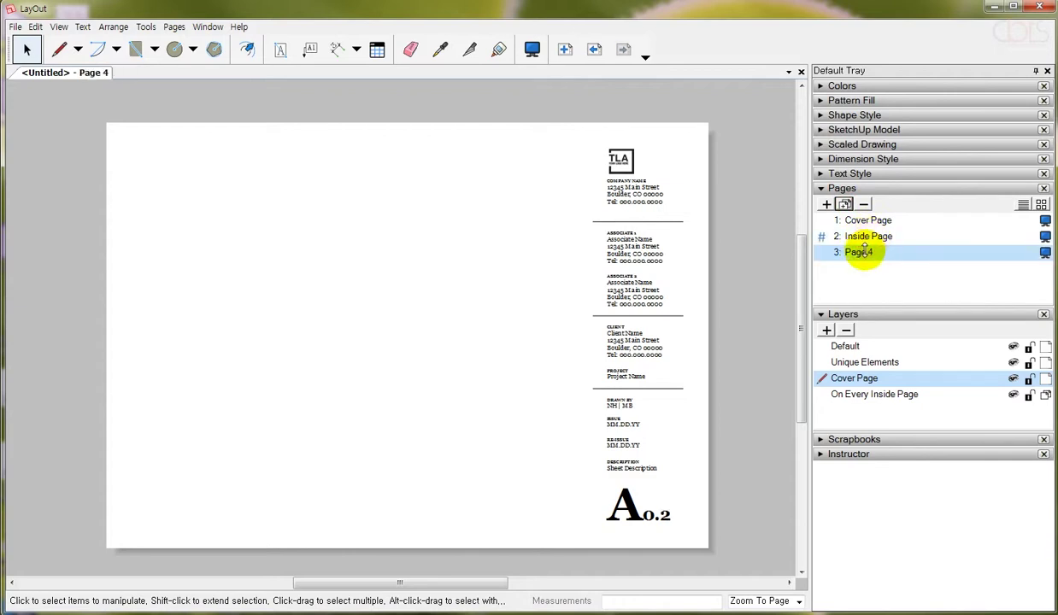
left_click(863, 238)
left_click(853, 252)
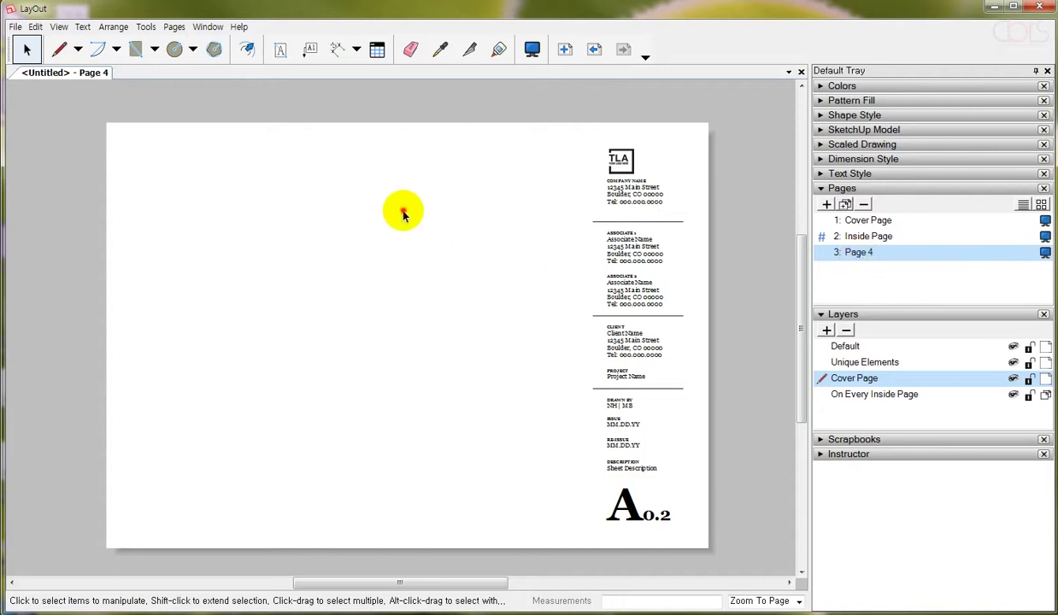
- Draw a square-cornered rectangle in the middle of Page 4
left_click(842, 85)
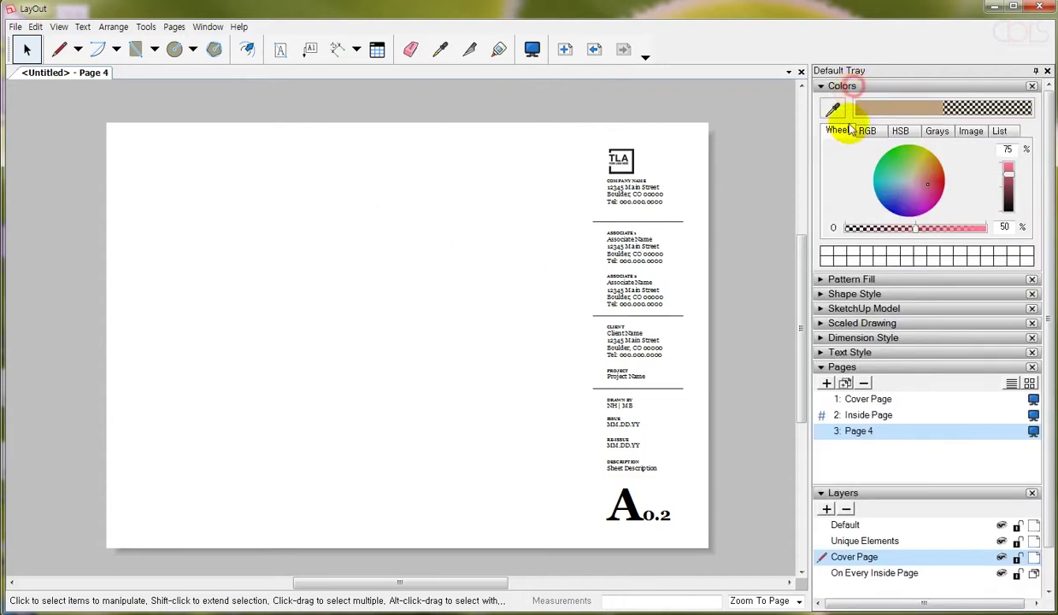
left_click(136, 48)
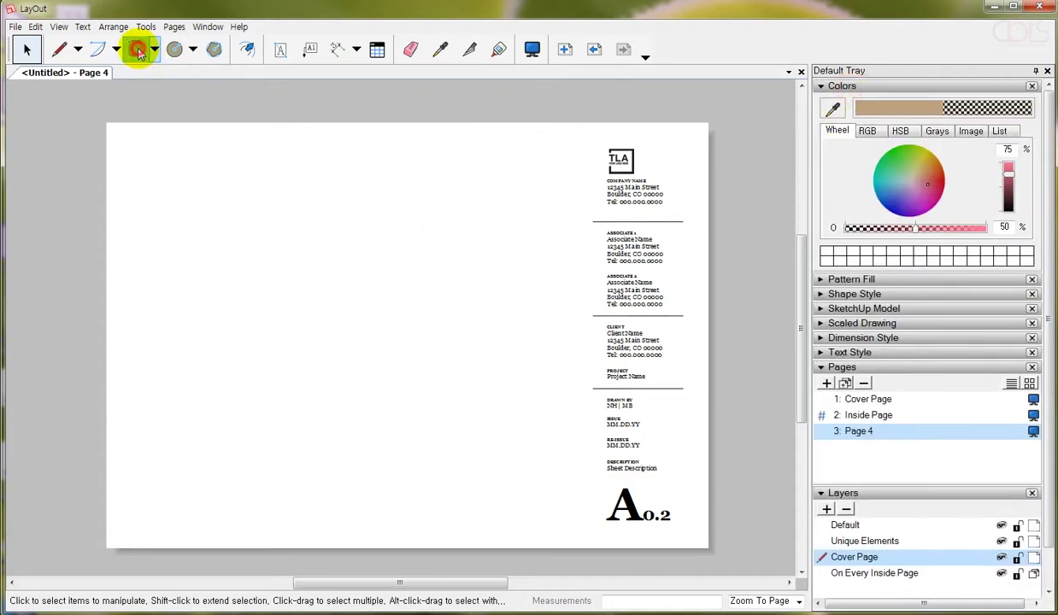
left_click(155, 52)
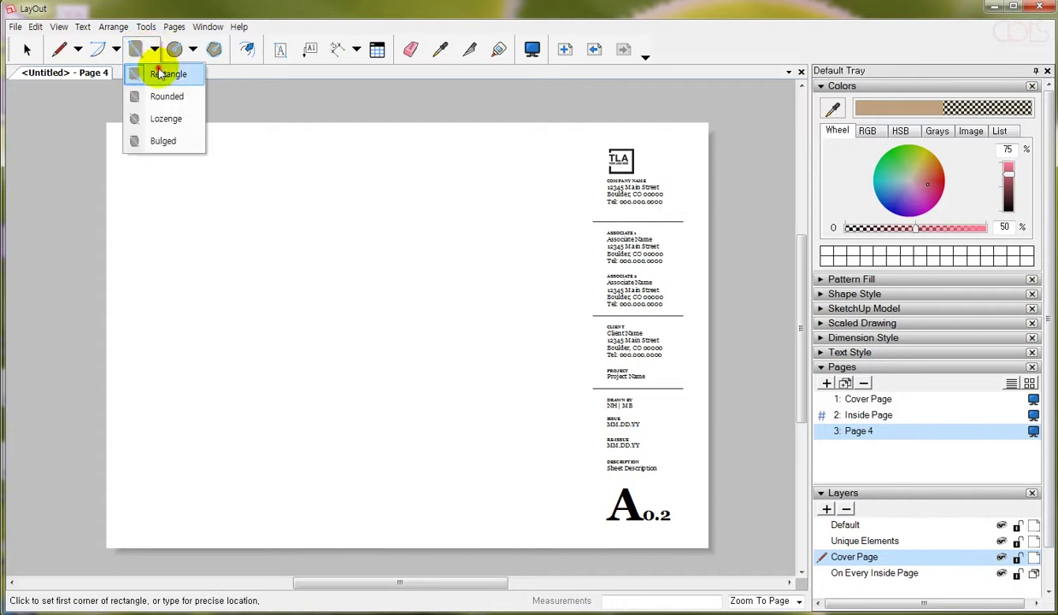
left_click(163, 70)
left_click(270, 258)
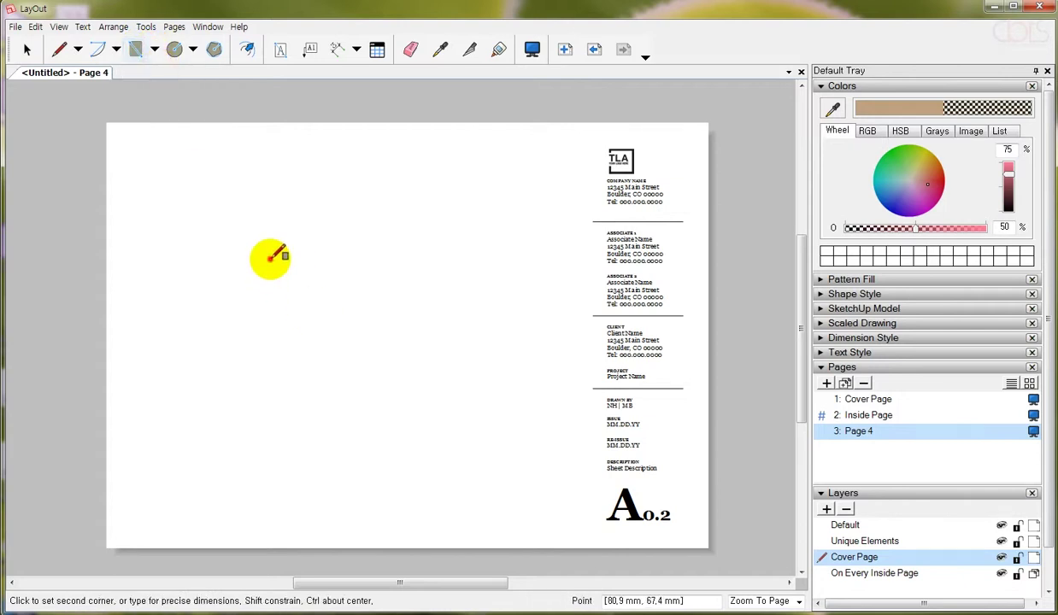
left_click(504, 393)
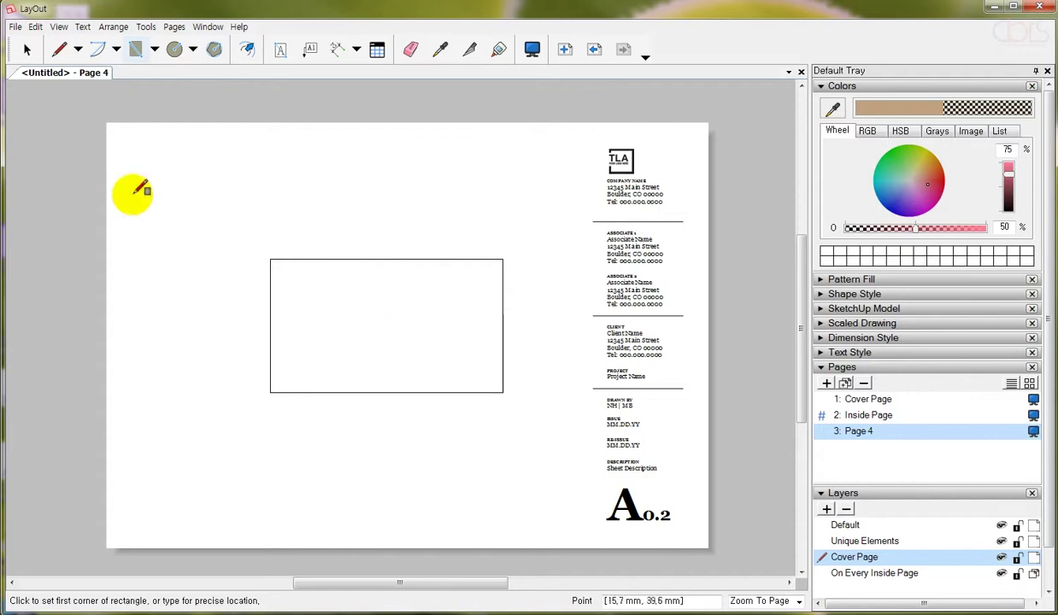
- Move the rectangle up and to the right, then try green and yellow colours
left_click(27, 49)
left_click(408, 313)
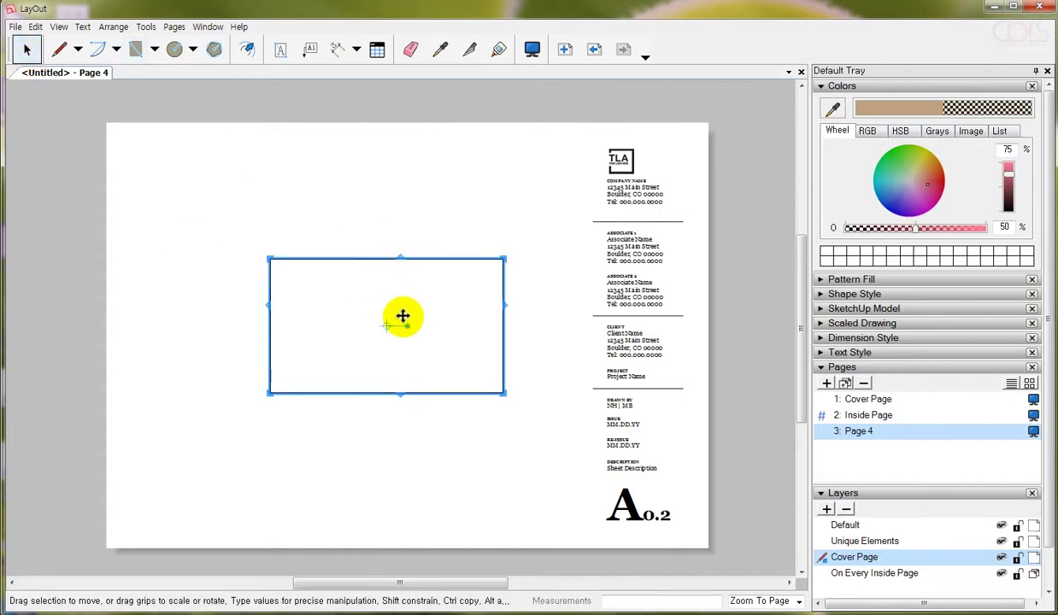
left_click_drag(409, 318, 445, 245)
scroll(387, 175, "up", 1)
scroll(366, 184, "up", 1)
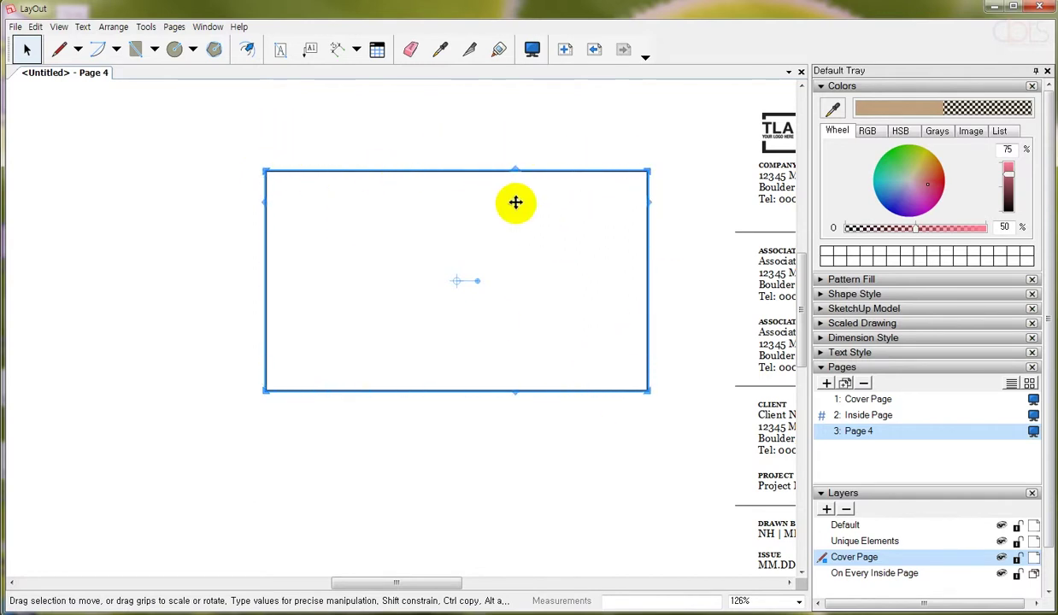
left_click_drag(541, 217, 547, 244)
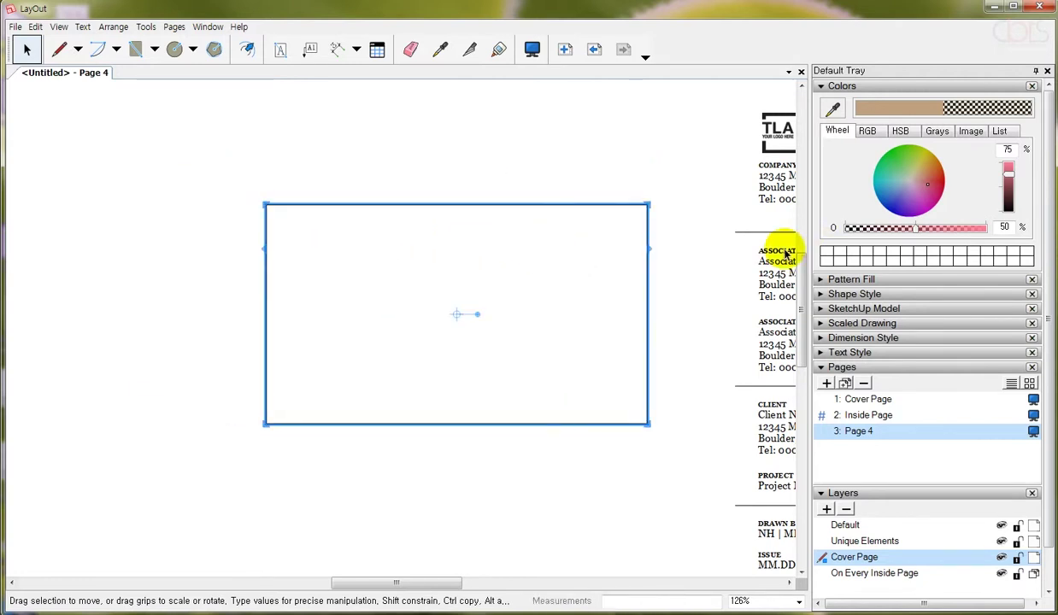
left_click(900, 168)
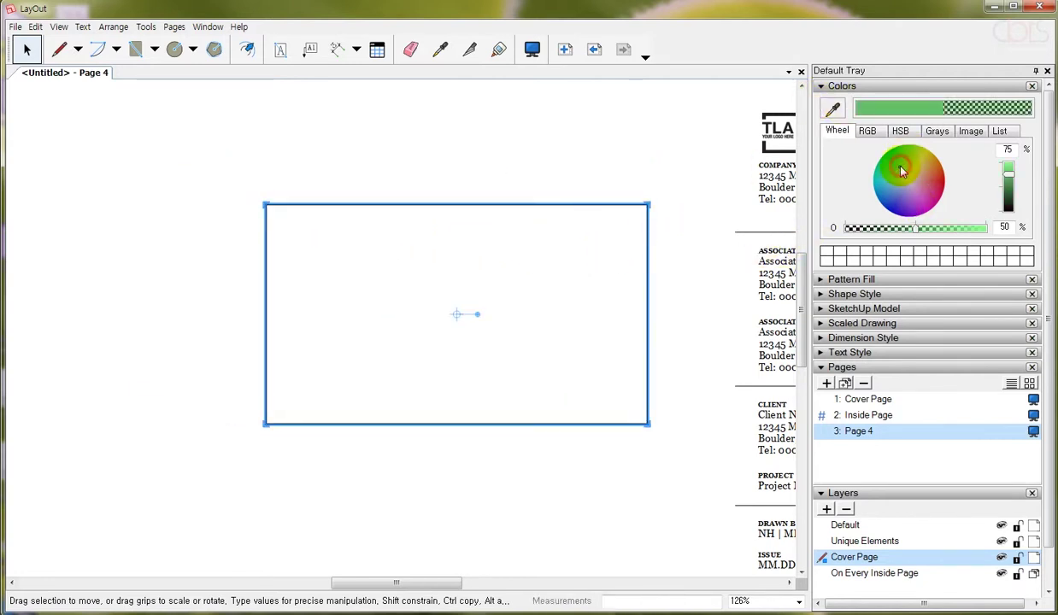
left_click(922, 165)
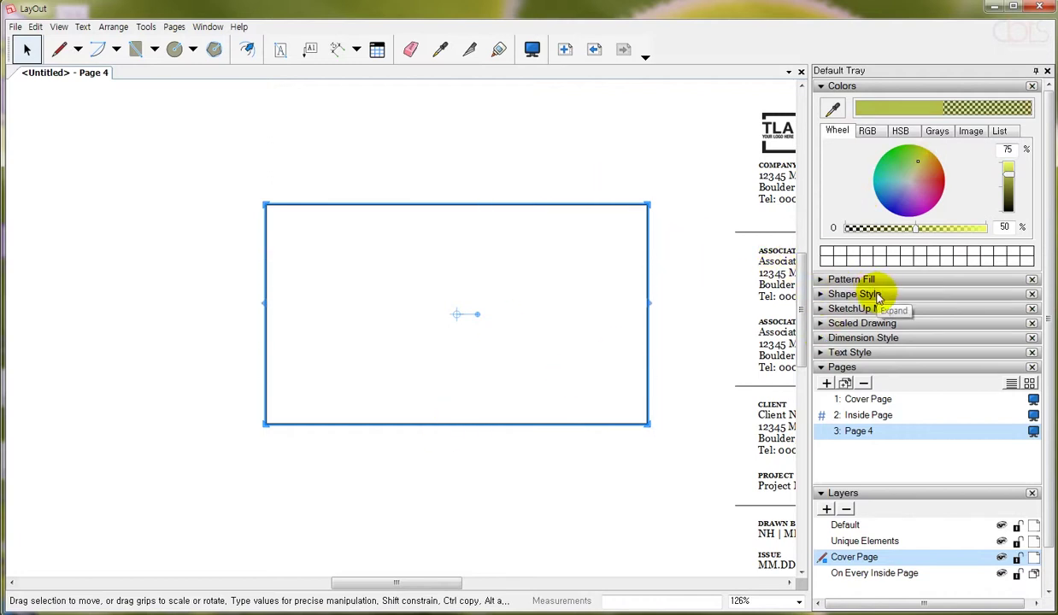
- Nudge the rectangle a little to the left
left_click(879, 296)
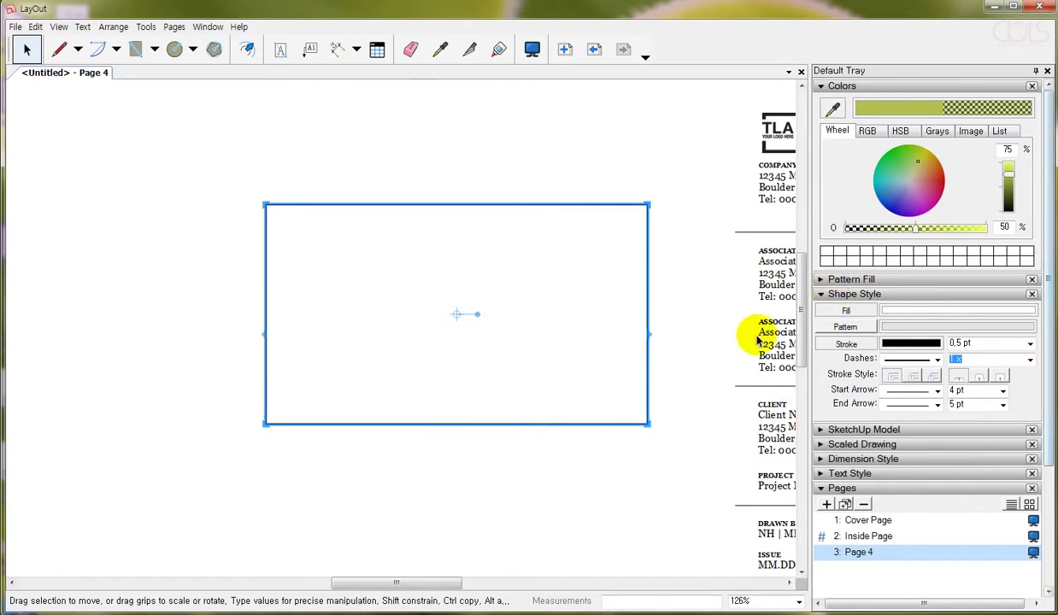
left_click_drag(556, 241, 556, 241)
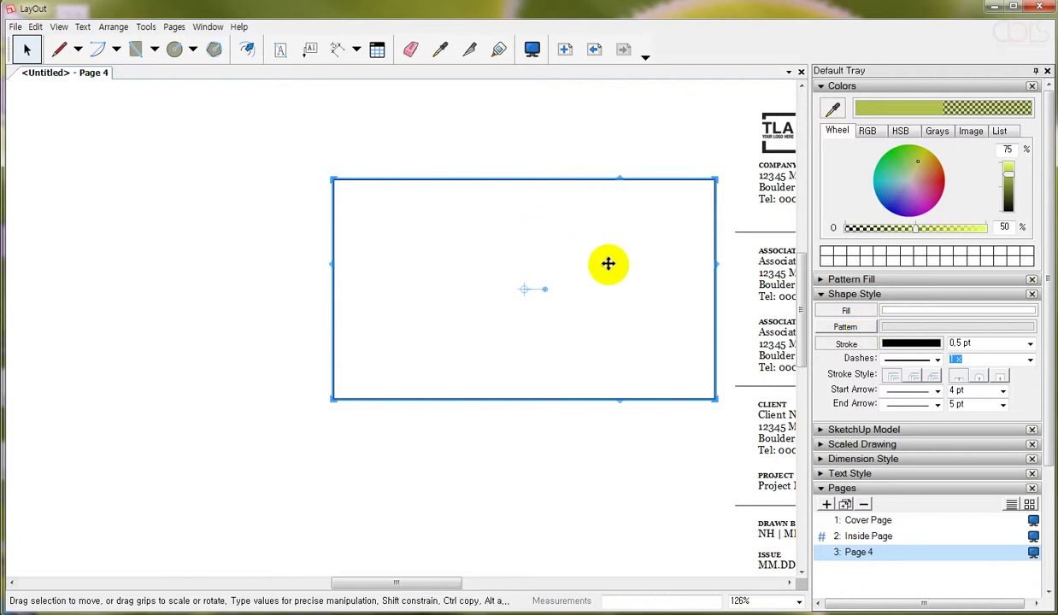
left_click_drag(616, 253, 580, 253)
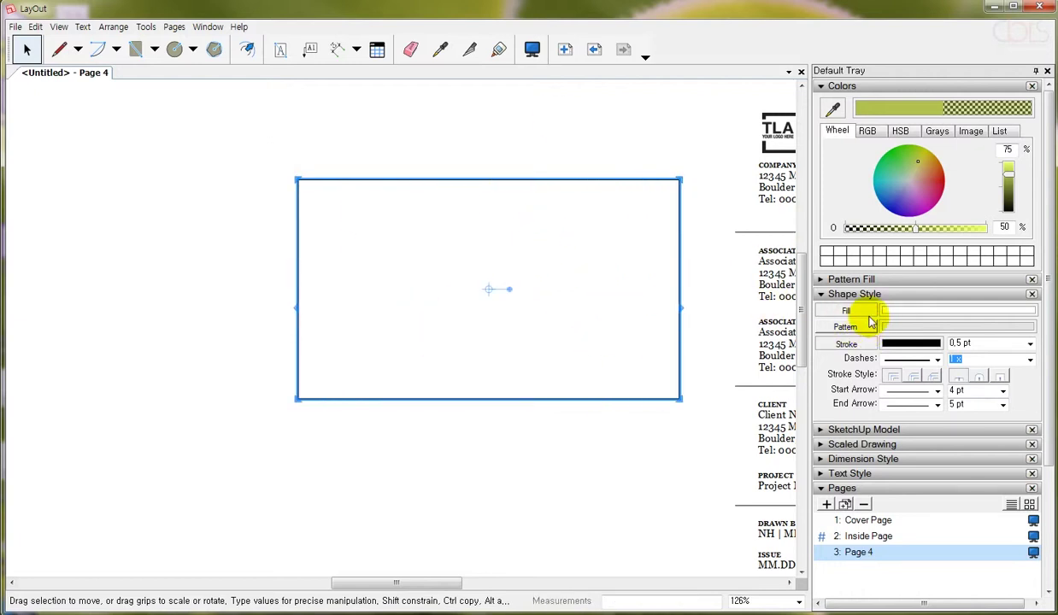
- Turn on the rectangle's fill and set it to light lavender, adjusting brightness and opacity
left_click(920, 315)
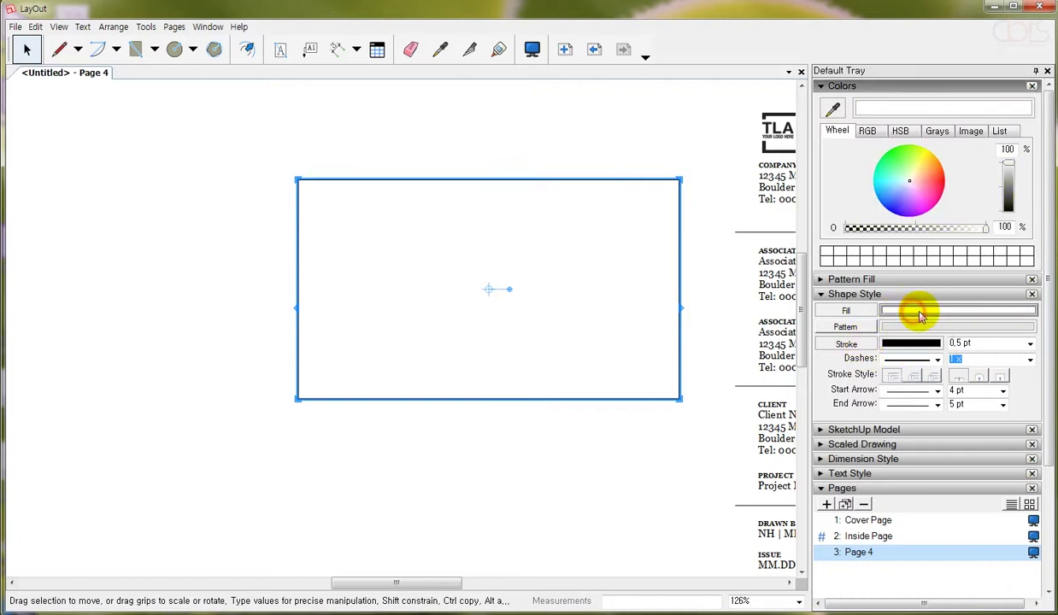
left_click(908, 175)
left_click_drag(913, 165, 908, 159)
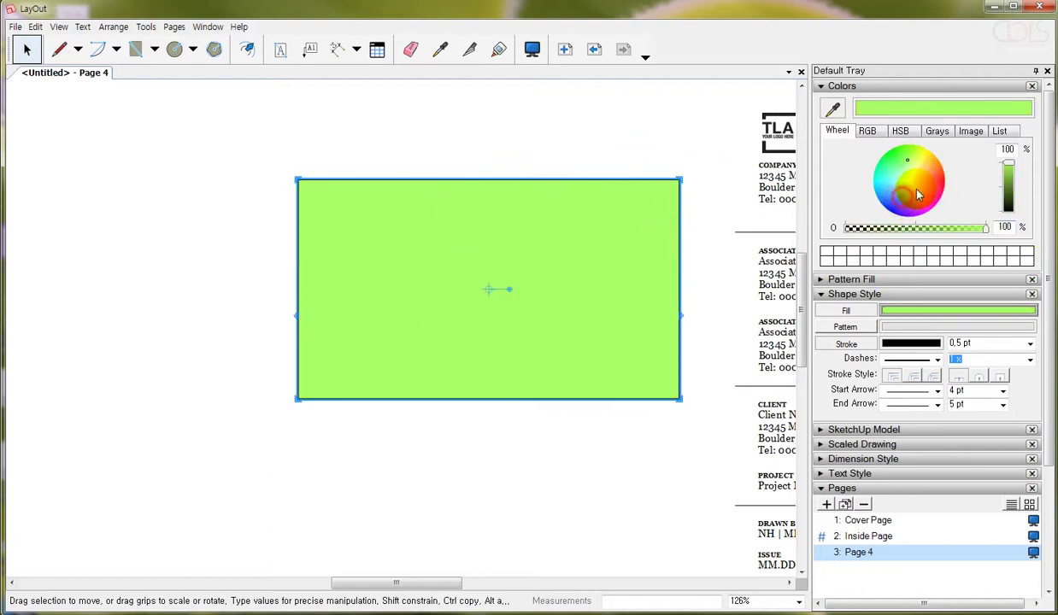
left_click_drag(932, 184, 908, 196)
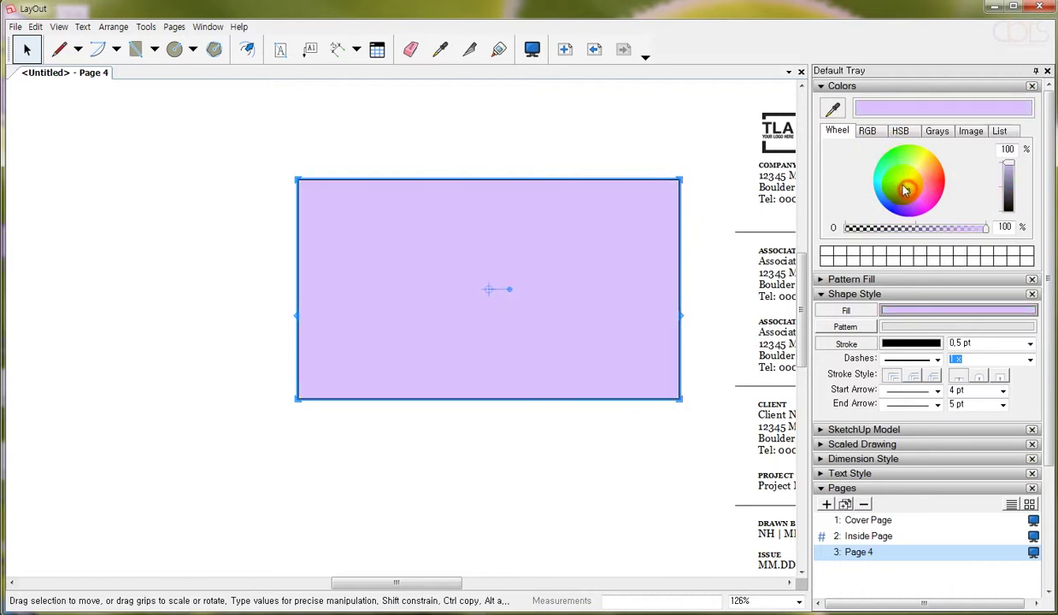
mouse_move(1011, 181)
left_mouse_down()
mouse_move(1011, 195)
mouse_move(1010, 141)
left_mouse_up()
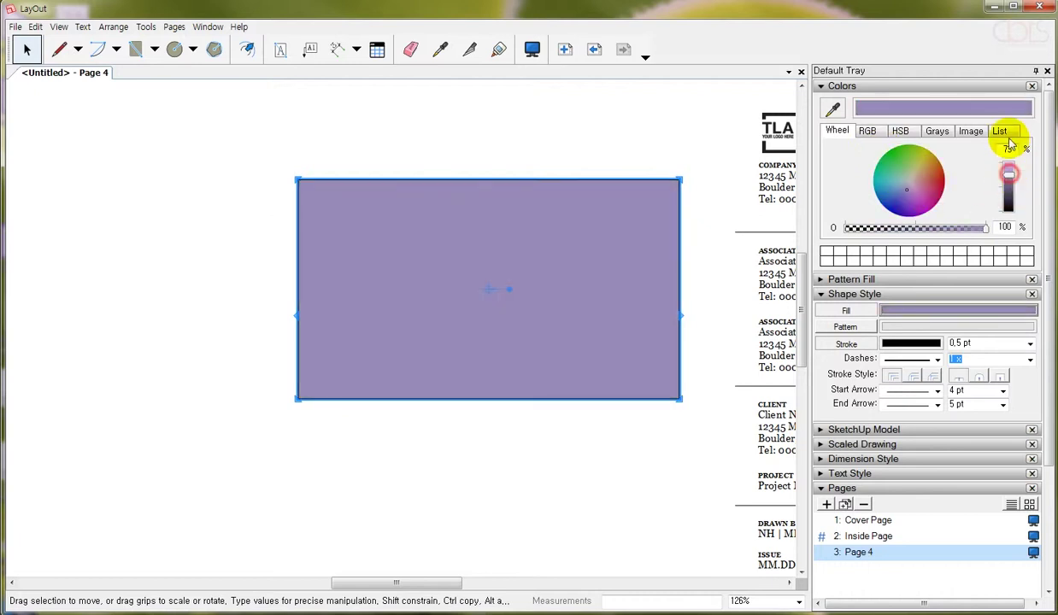
left_click_drag(905, 234, 1016, 227)
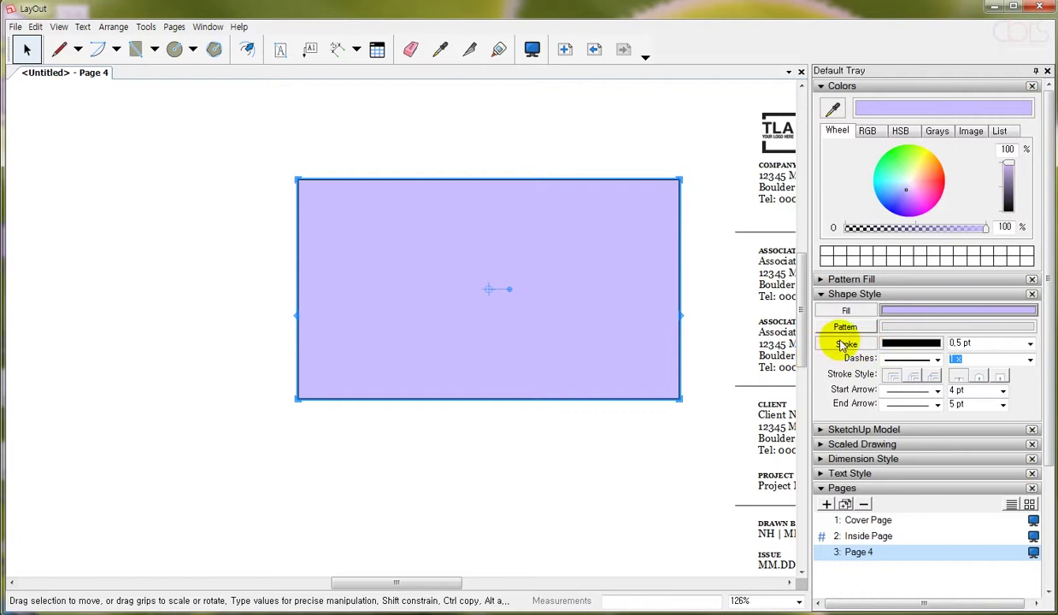
left_click(924, 345)
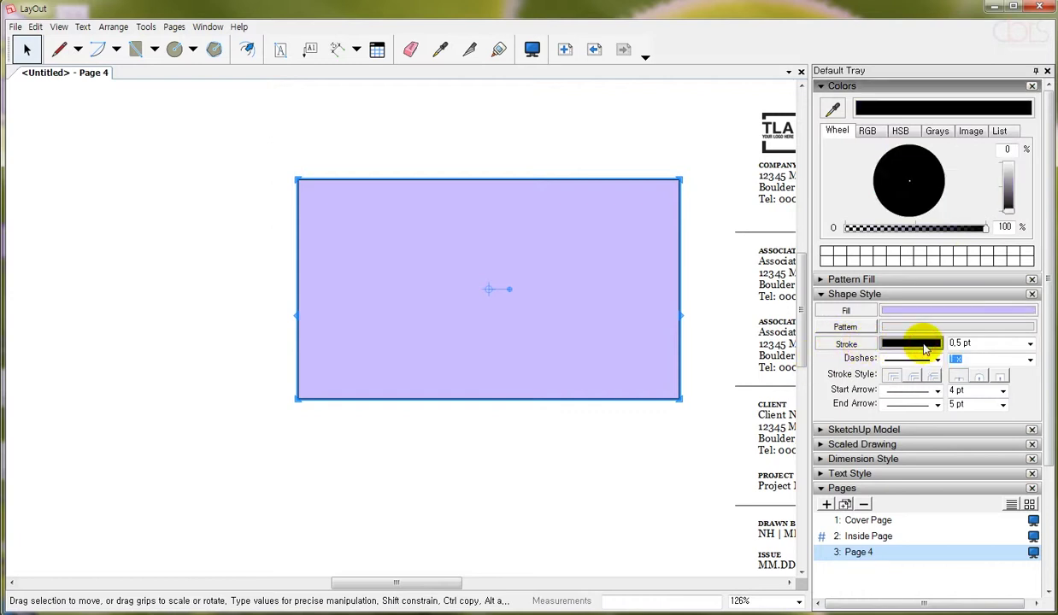
left_click(902, 132)
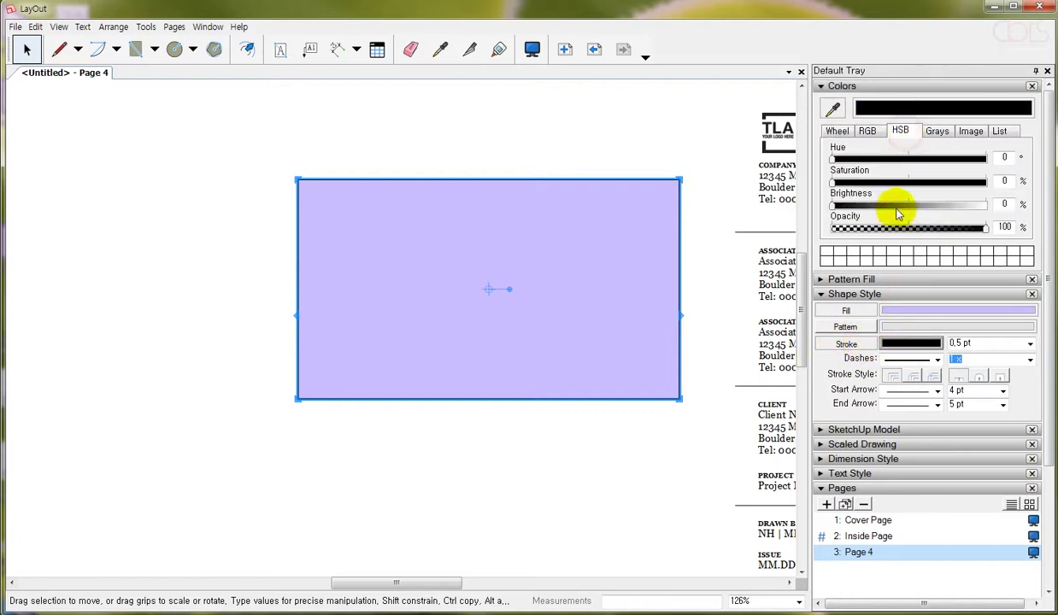
left_click(966, 183)
left_click(957, 205)
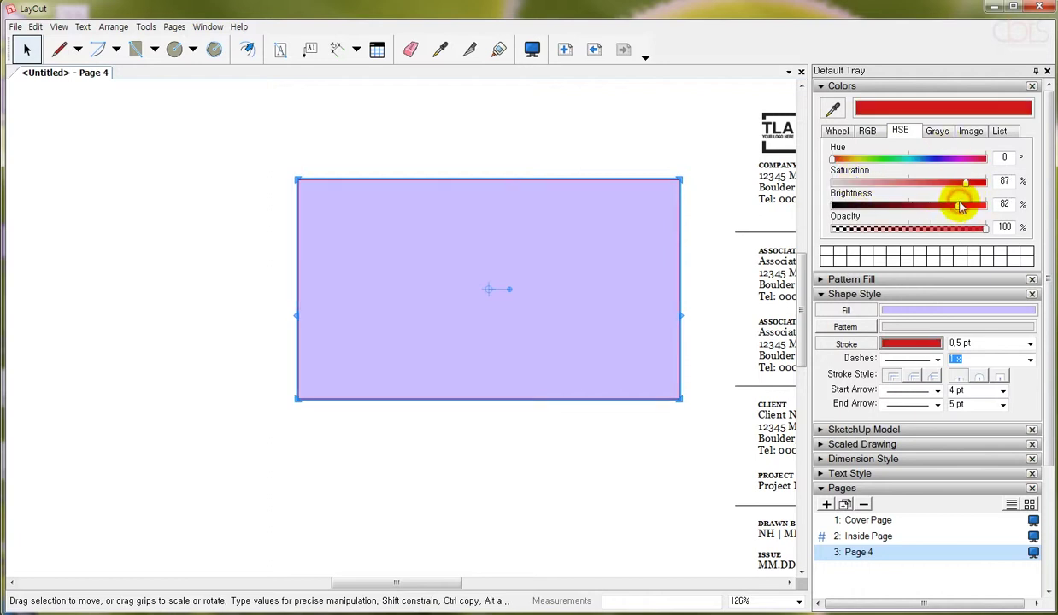
left_click(584, 140)
scroll(684, 185, "up", 2)
scroll(679, 184, "up", 2)
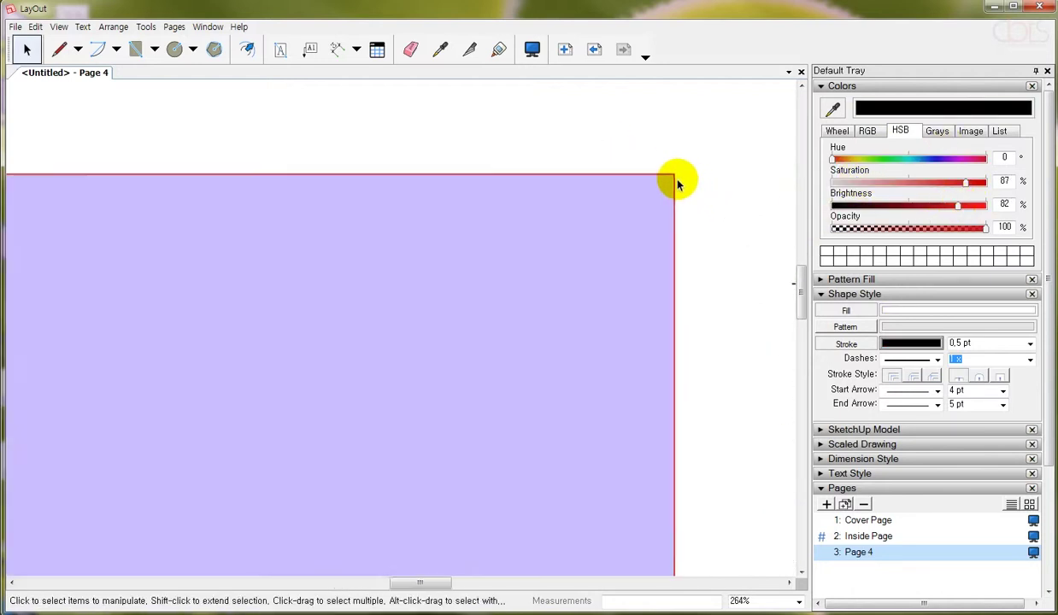
scroll(657, 176, "up", 1)
scroll(666, 197, "up", 2)
scroll(687, 205, "down", 2)
scroll(684, 201, "down", 2)
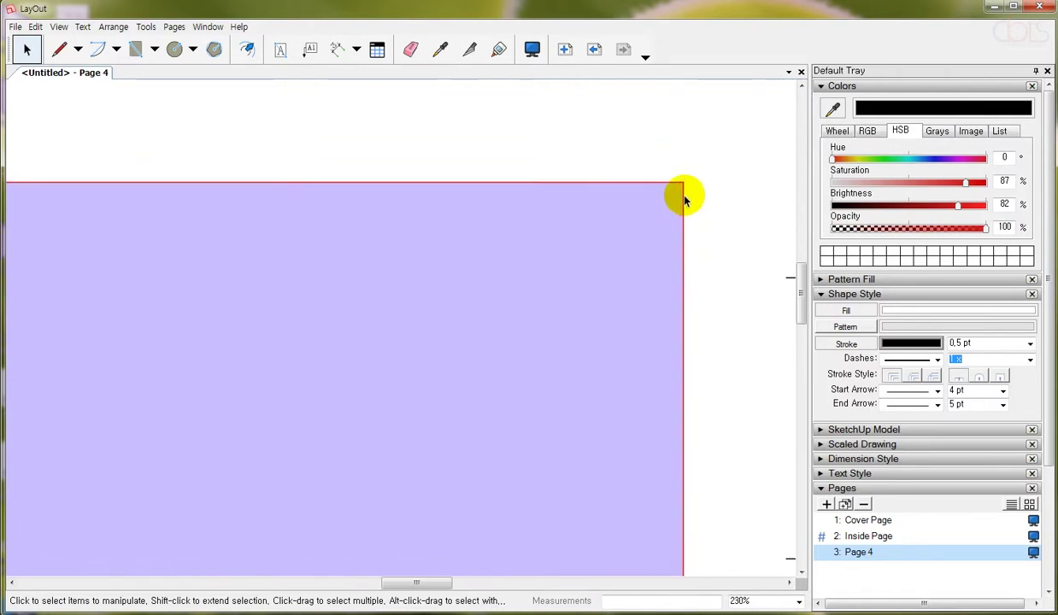
scroll(649, 129, "down", 1)
scroll(671, 135, "down", 1)
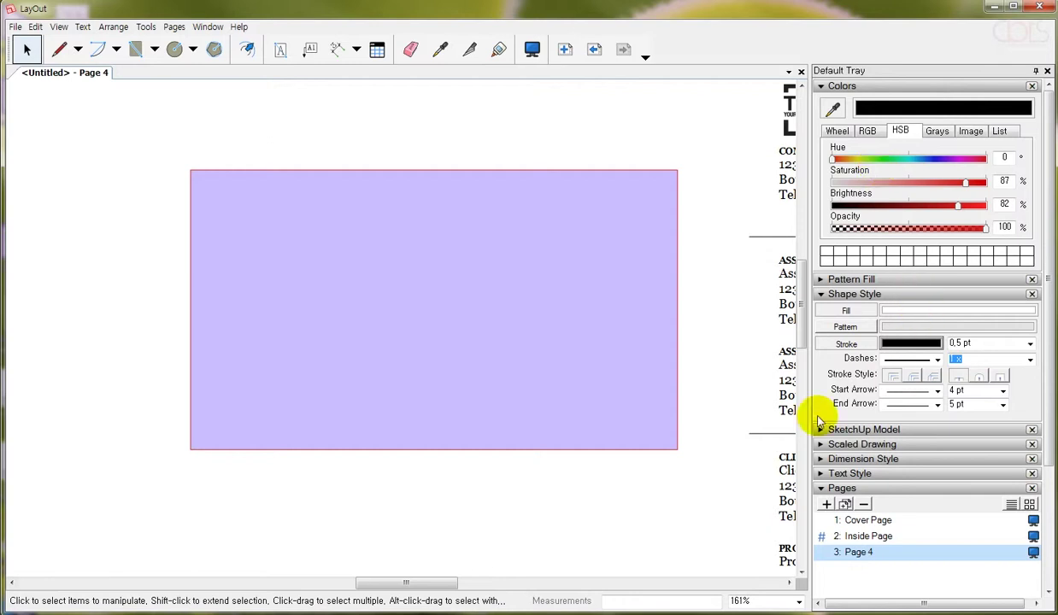
- Enable pattern fill and apply the Basketweave pattern to the rectangle
middle_click_drag(623, 302, 612, 273)
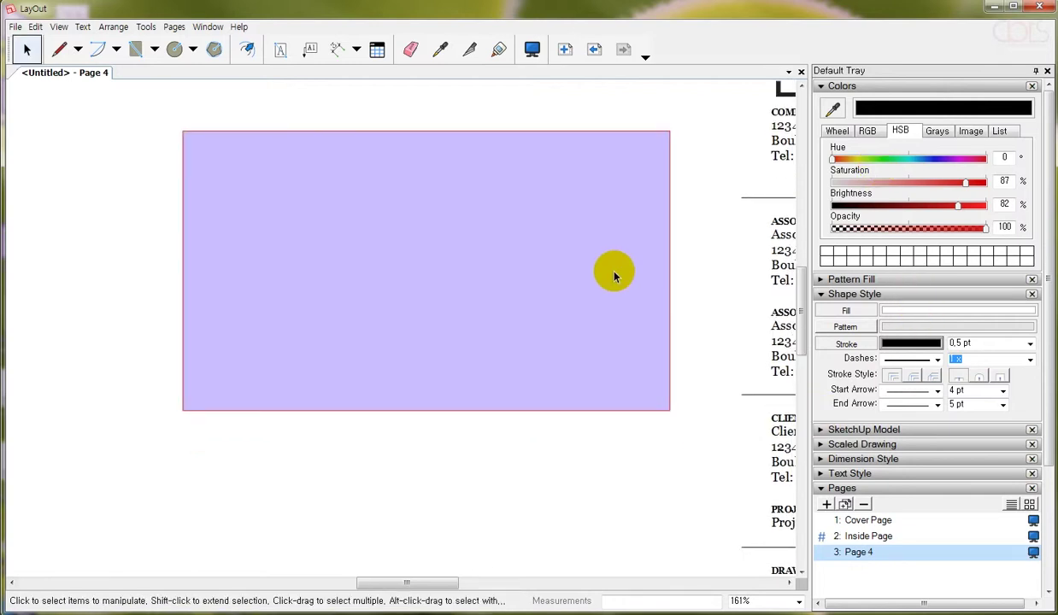
left_click(864, 330)
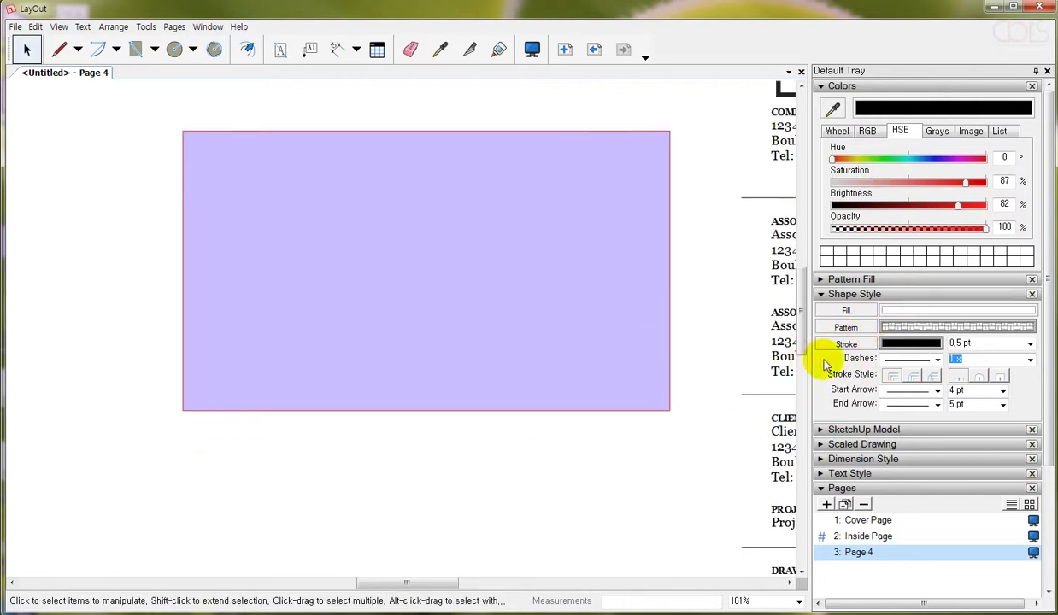
left_click(966, 330)
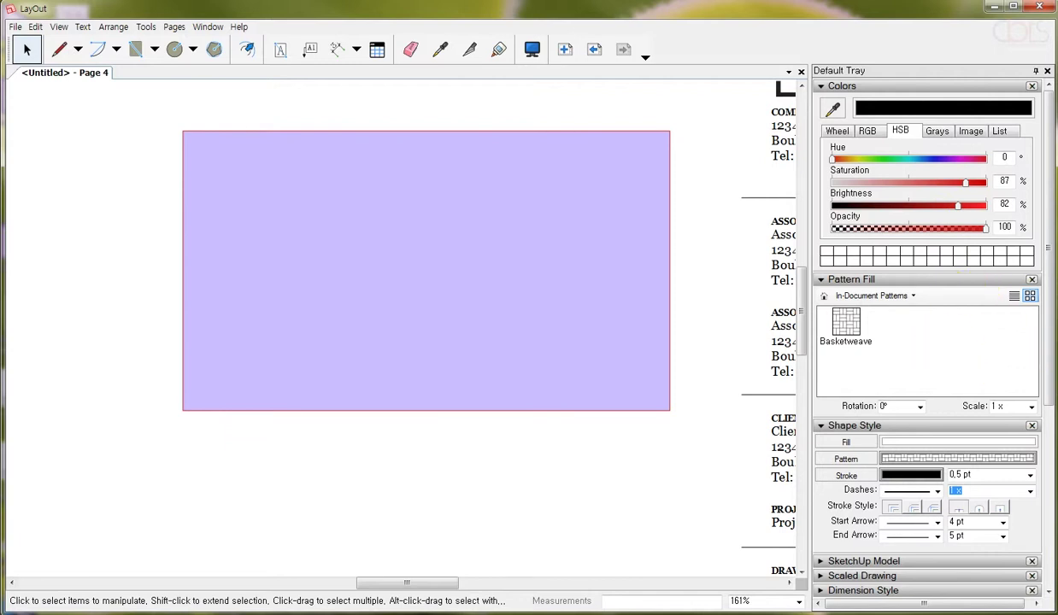
key("ctrl+a")
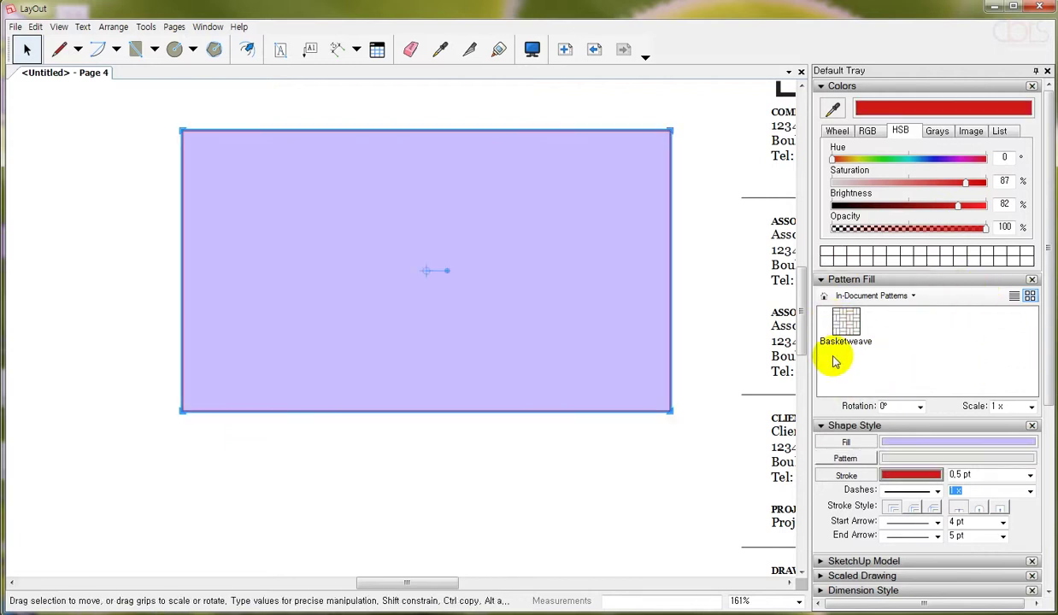
left_click(857, 459)
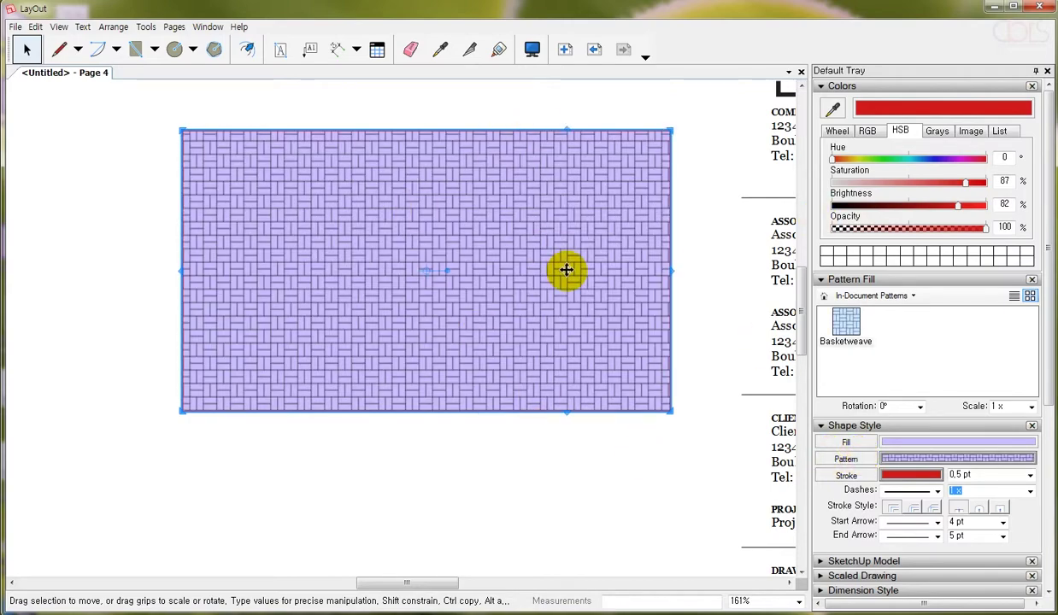
- Switch off the lilac colour fill, leaving a plain white Basketweave
scroll(652, 285, "up", 3)
scroll(652, 286, "up", 2)
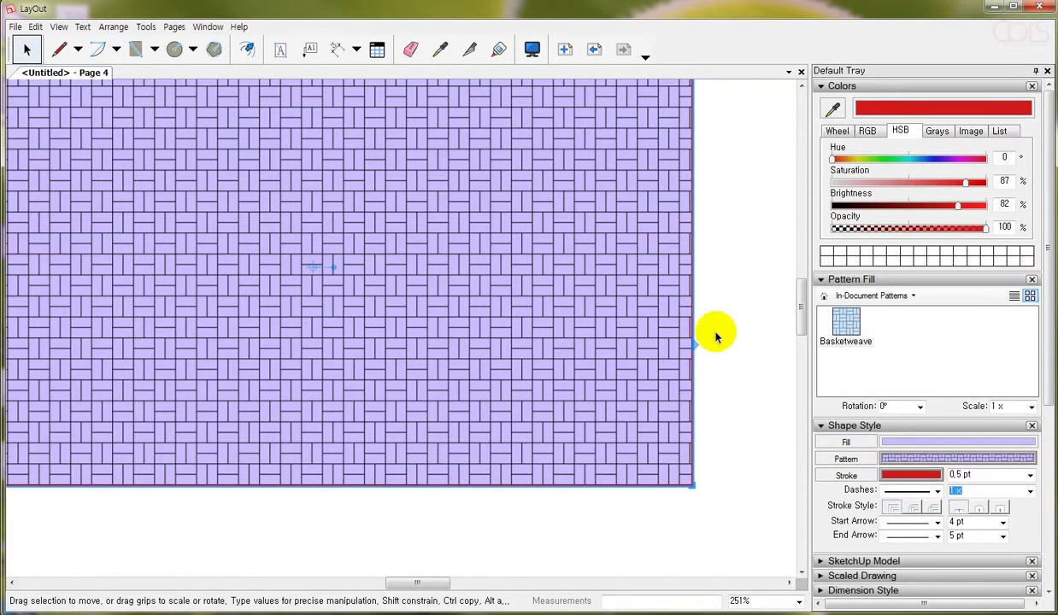
left_click(859, 442)
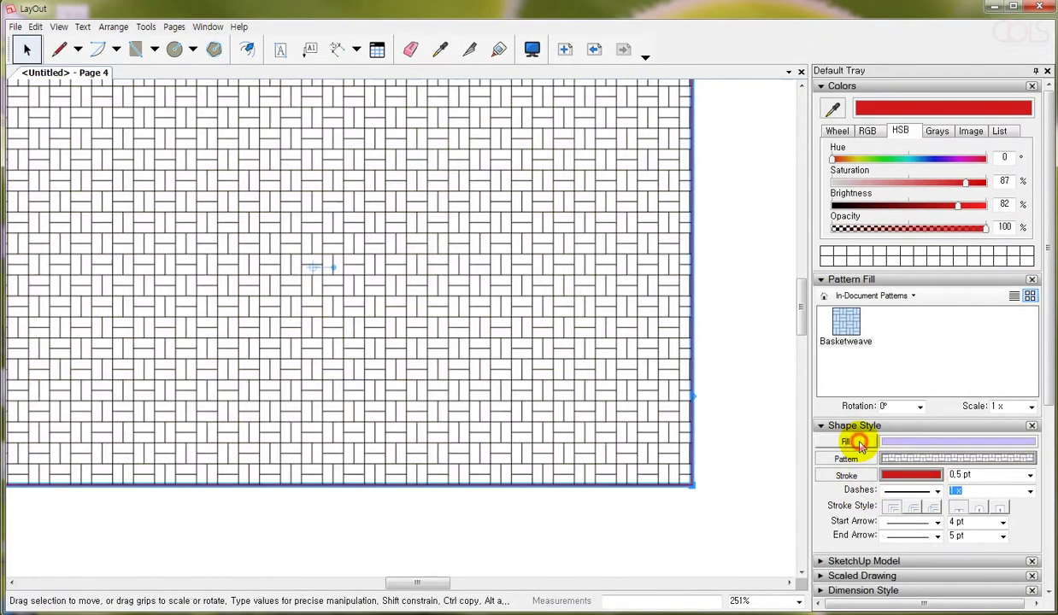
left_click(860, 442)
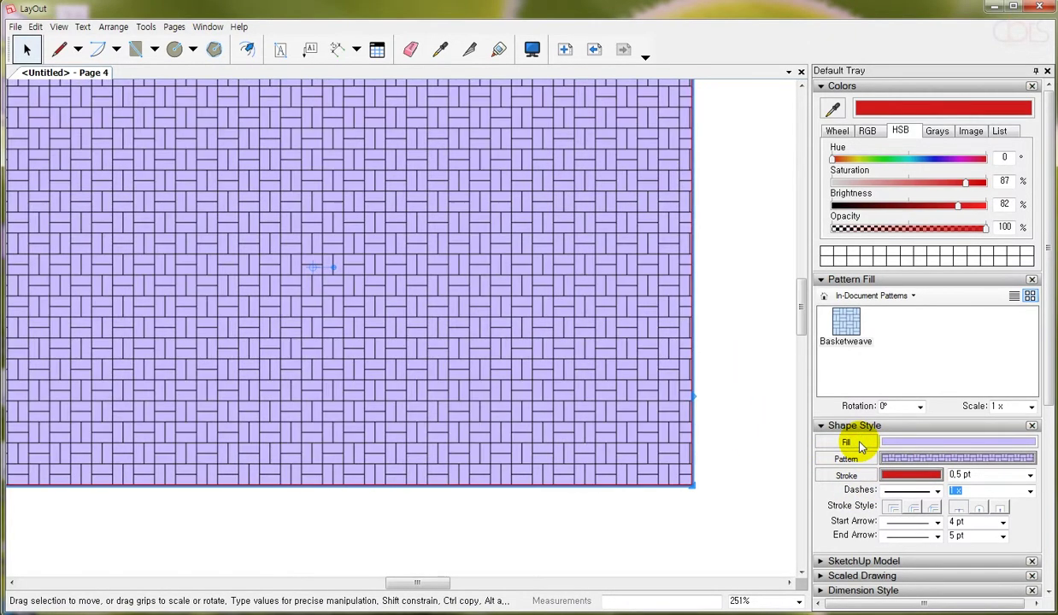
left_click(860, 443)
scroll(730, 397, "down", 2)
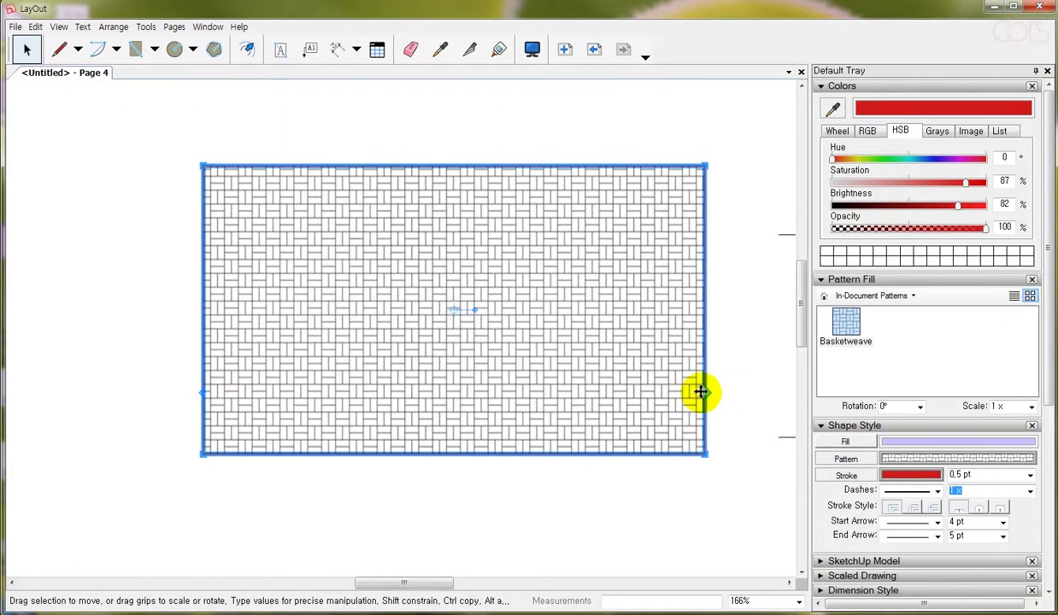
scroll(701, 392, "up", 1)
scroll(700, 392, "up", 1)
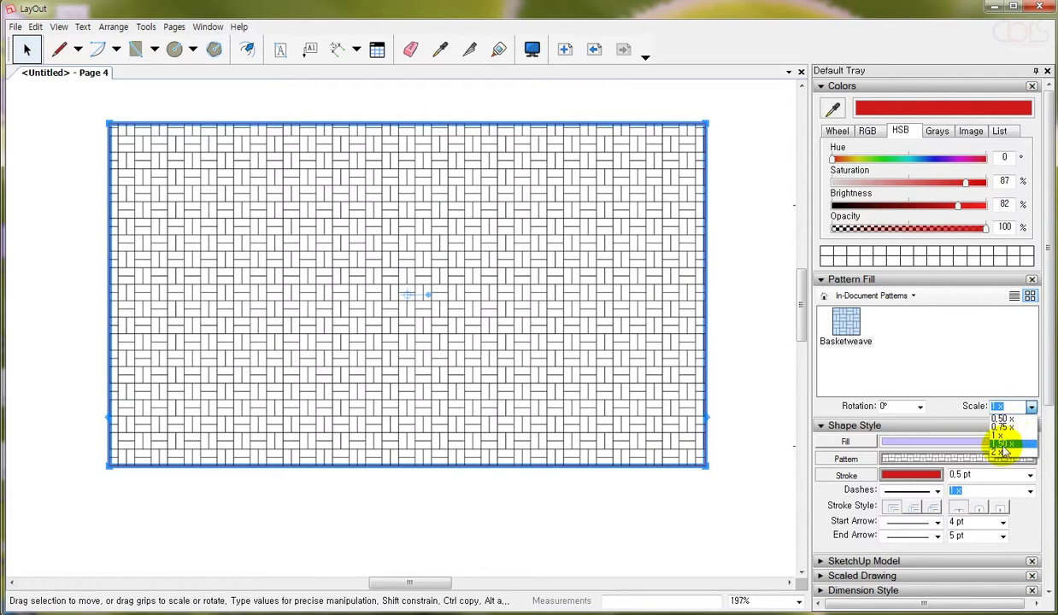
left_click(1004, 453)
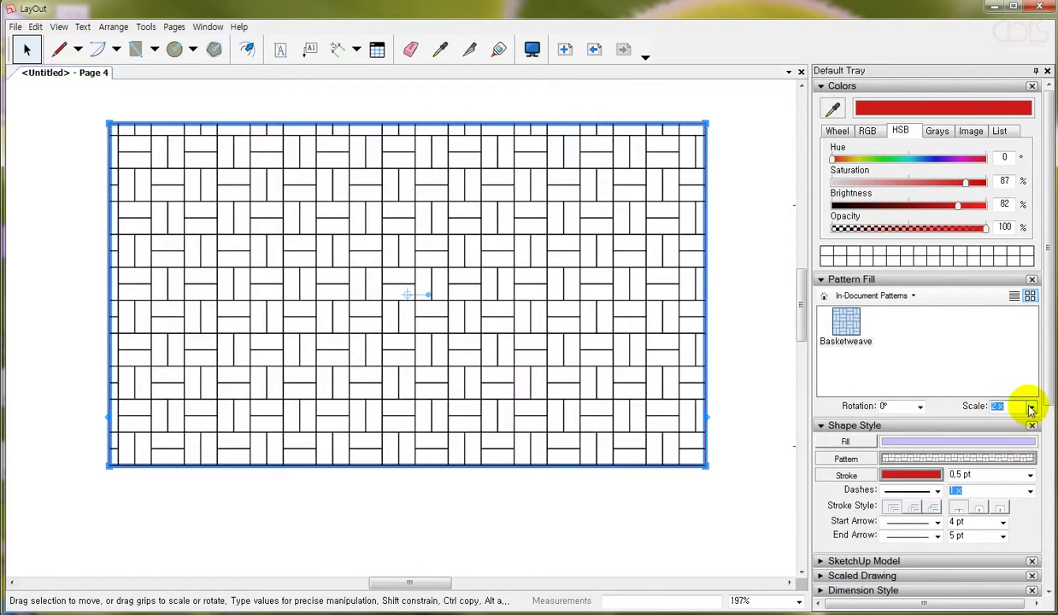
left_click(920, 407)
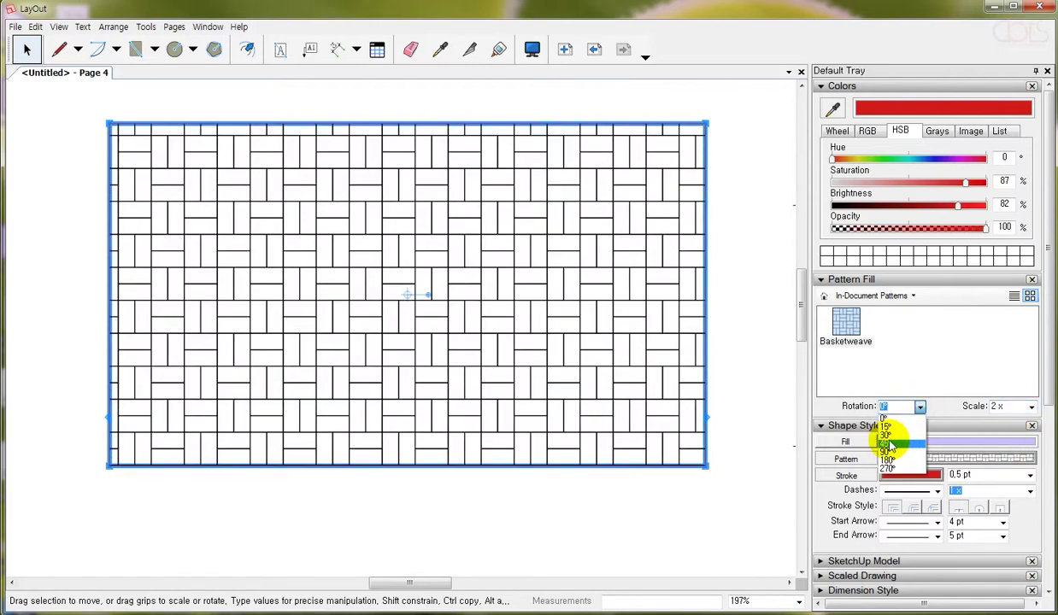
left_click(888, 440)
left_click(920, 408)
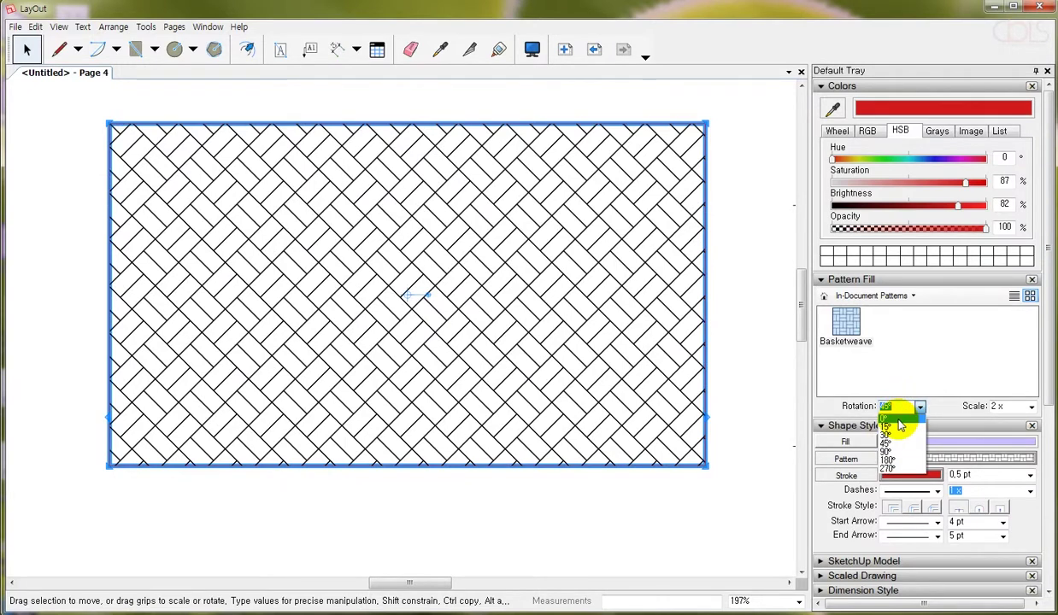
left_click(897, 418)
left_click(1032, 408)
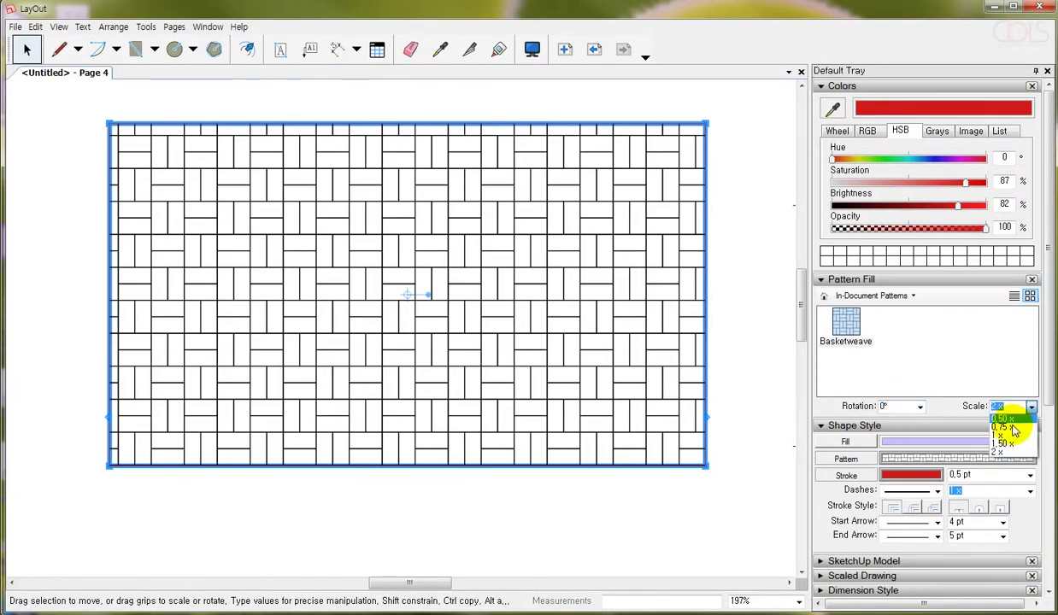
left_click(1011, 437)
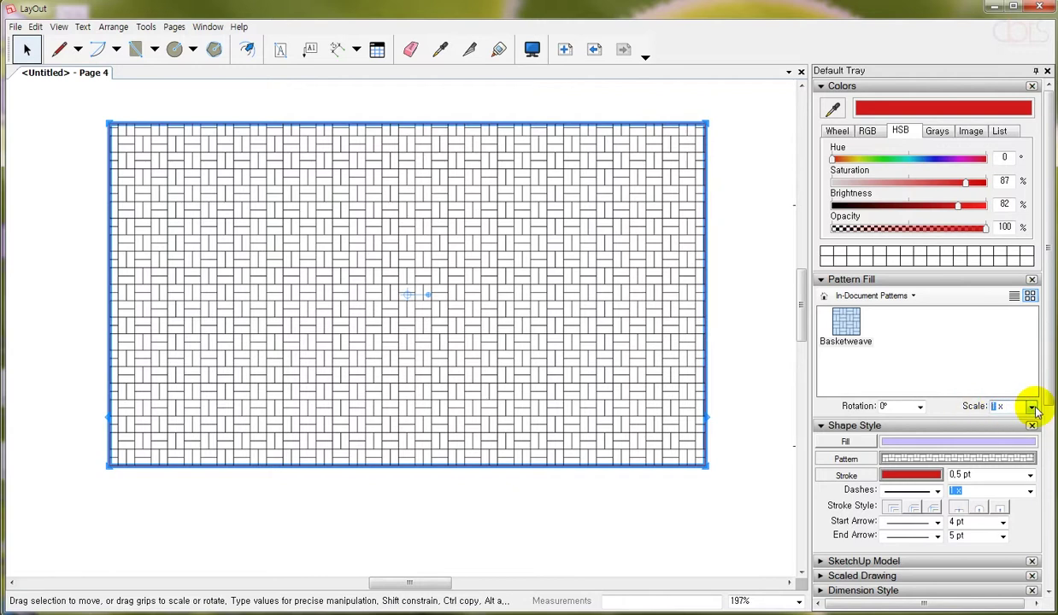
type("10")
key("Return")
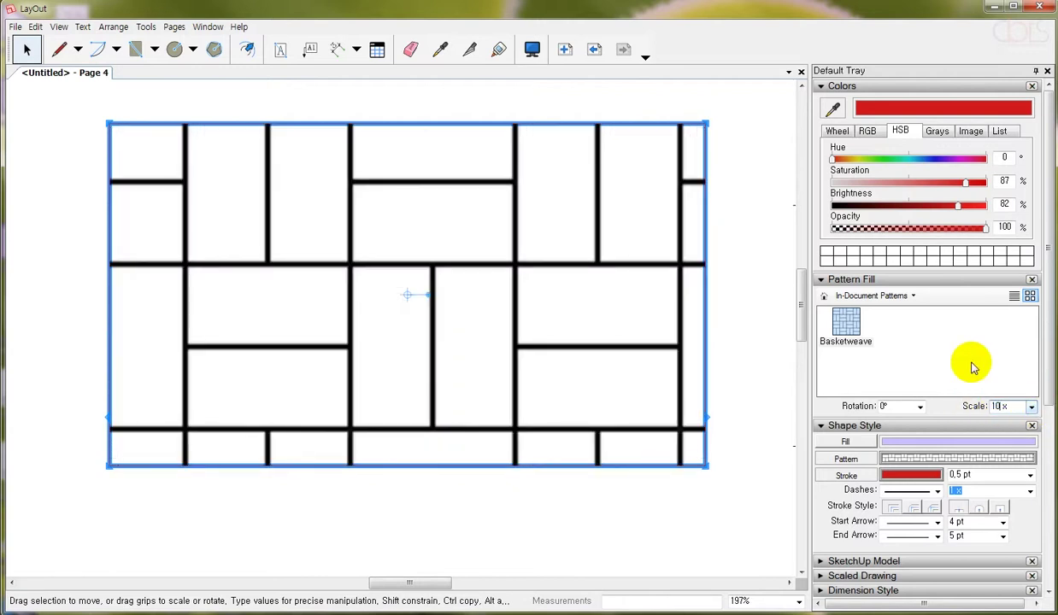
double_click(999, 405)
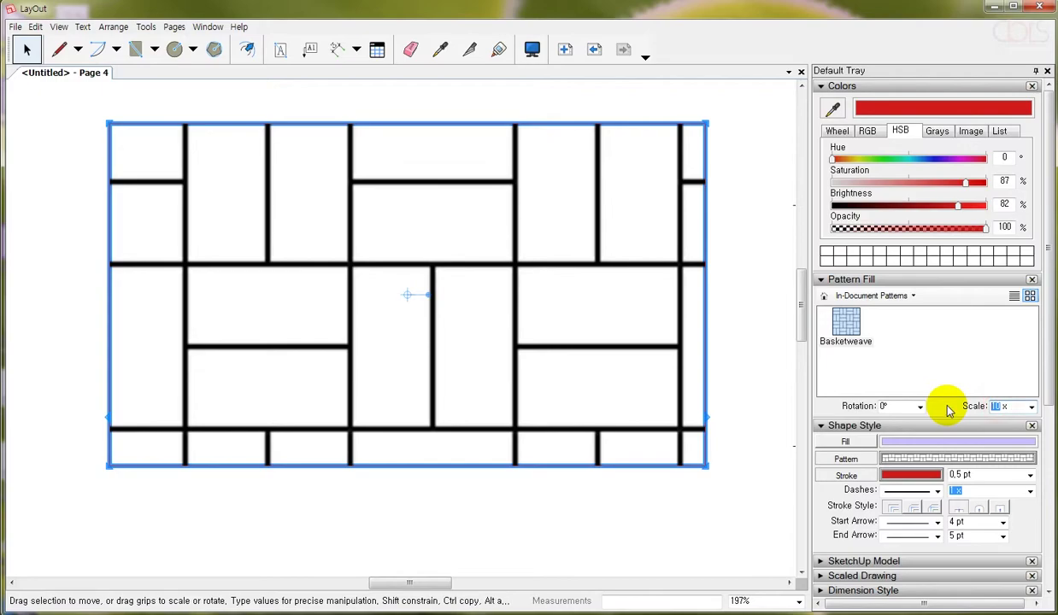
type("0,10")
key("Return")
scroll(683, 282, "up", 1)
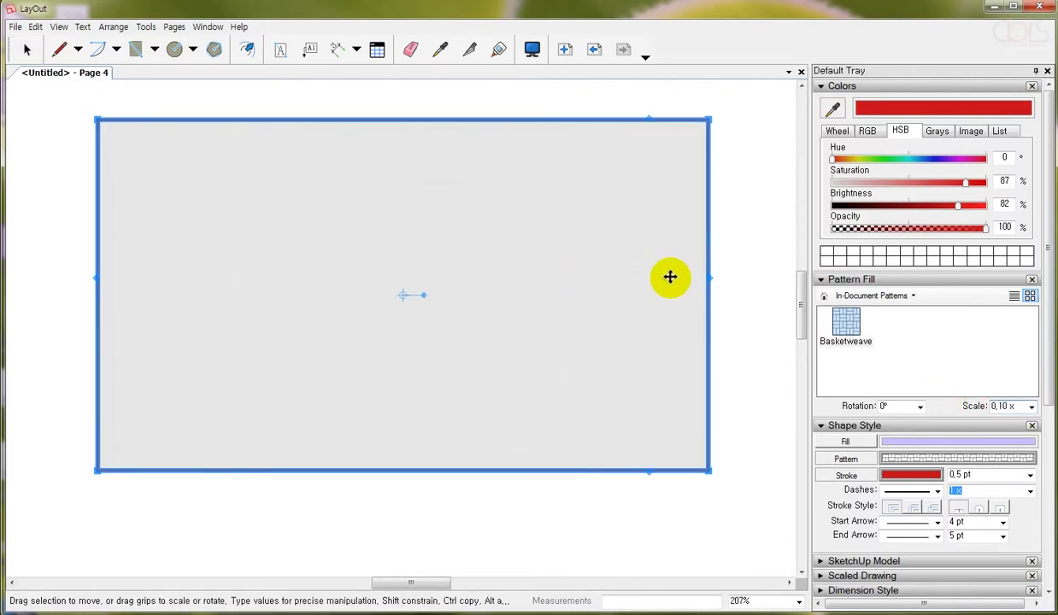
scroll(698, 272, "up", 2)
scroll(701, 274, "up", 3)
scroll(703, 274, "up", 3)
scroll(705, 277, "up", 3)
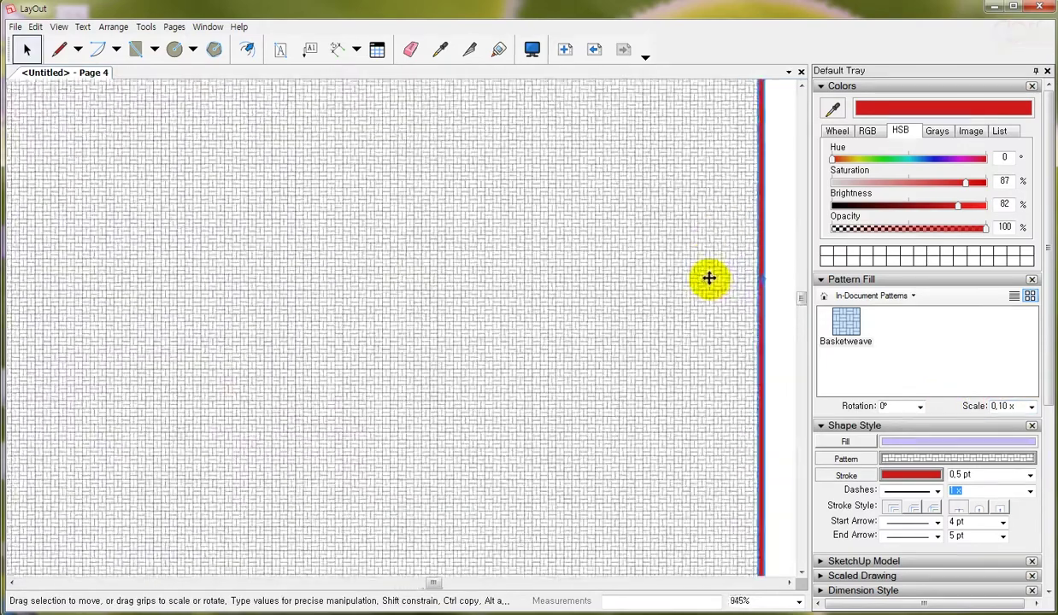
scroll(726, 316, "up", 1)
left_click(1031, 406)
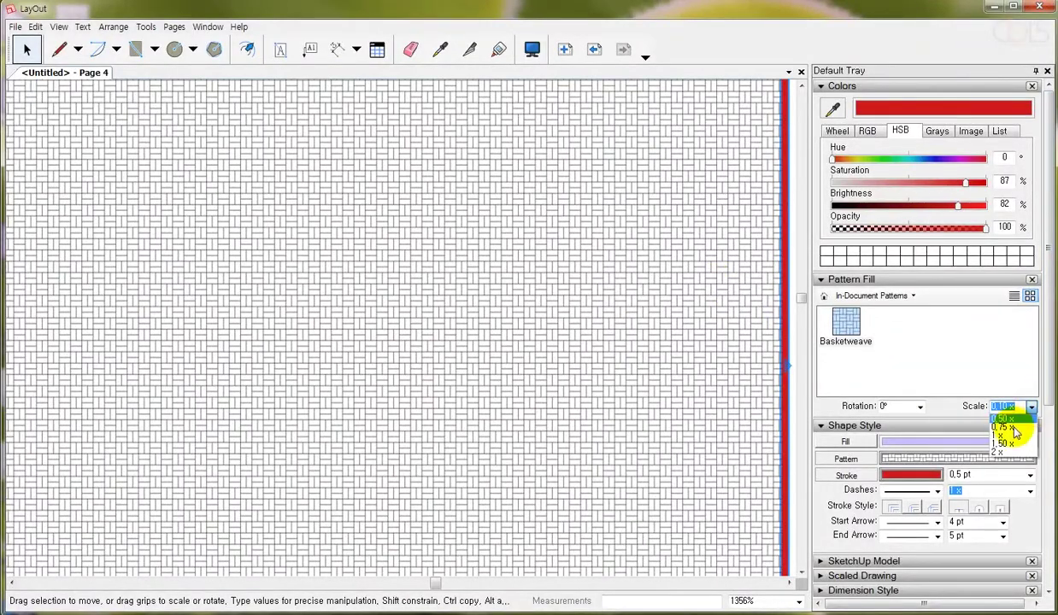
left_click(1006, 437)
scroll(578, 232, "down", 2)
scroll(581, 272, "down", 2)
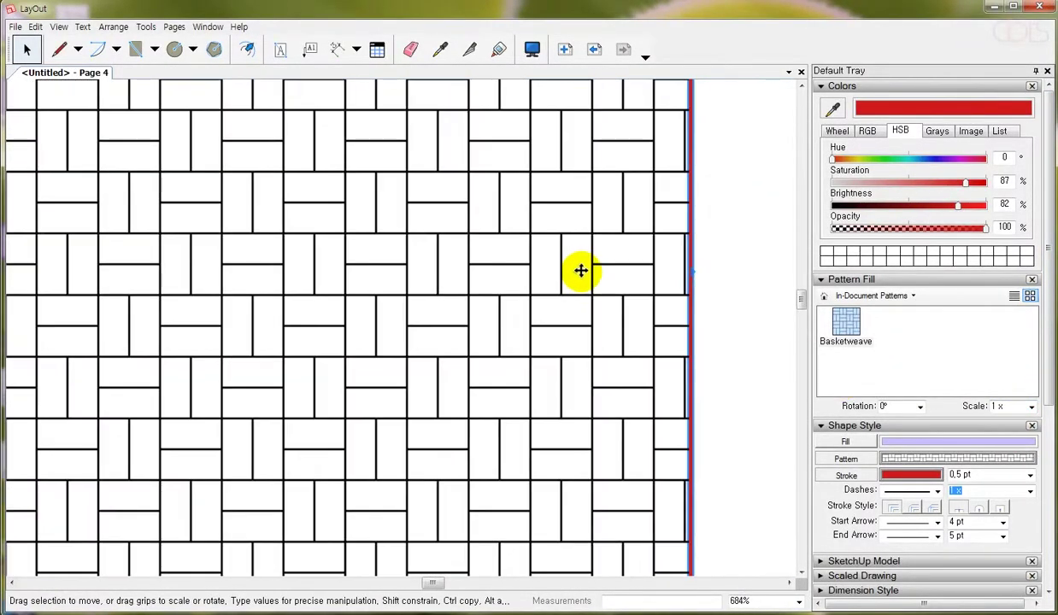
scroll(585, 274, "down", 2)
scroll(585, 274, "down", 2)
scroll(633, 284, "down", 1)
left_click(642, 282)
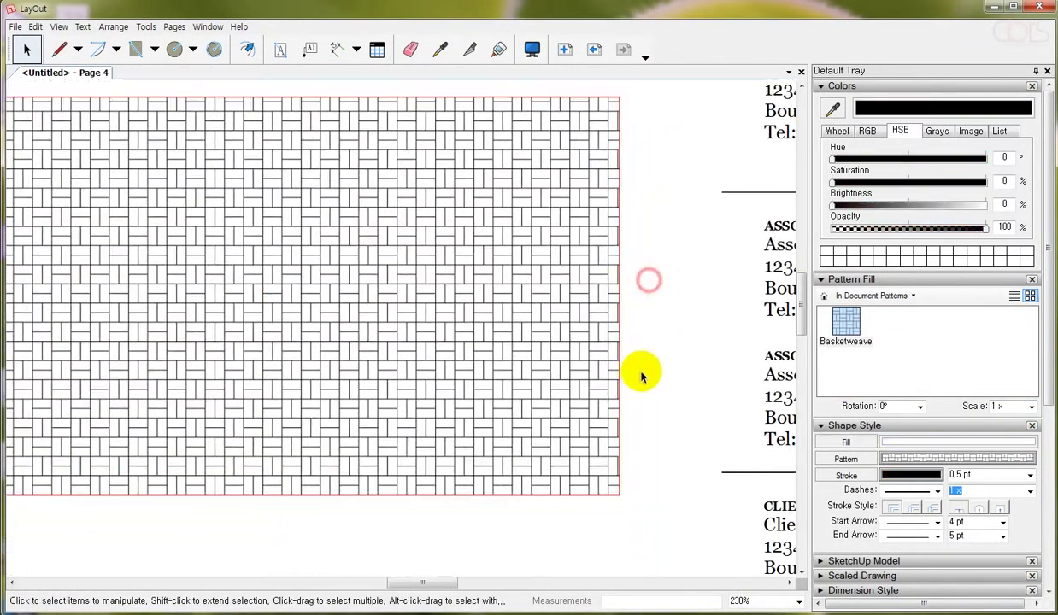
scroll(627, 505, "up", 2)
left_click(560, 399)
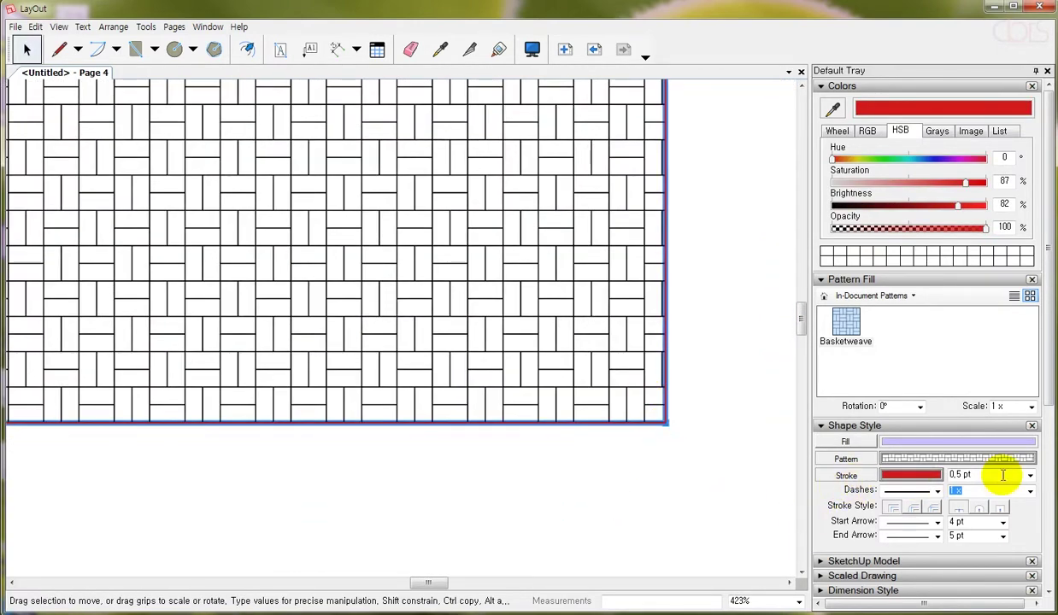
- Make the rectangle's red outline 2 pt thick with a dash-dot pattern
left_click(1031, 477)
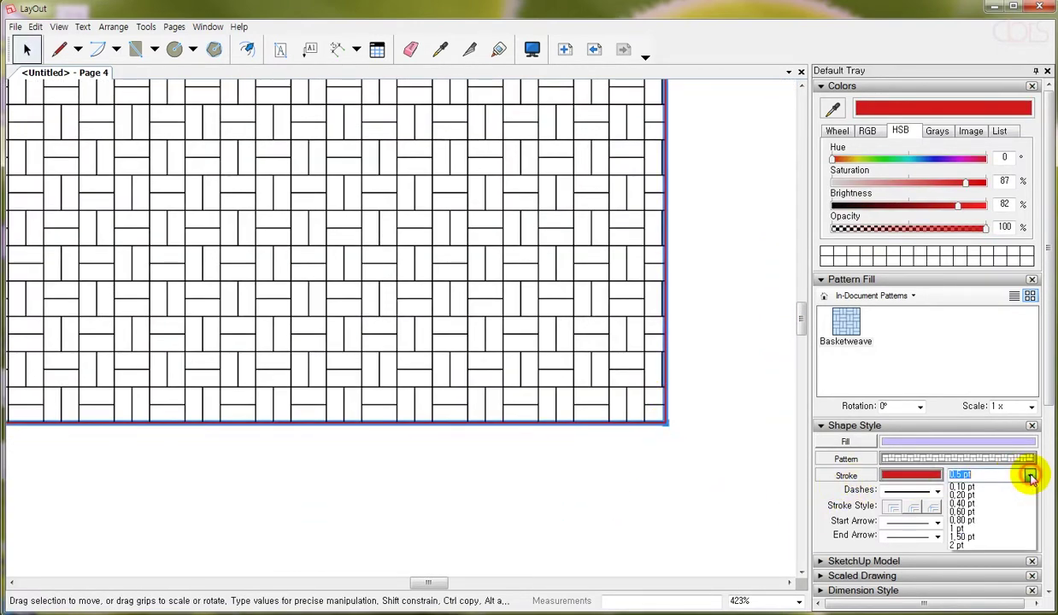
left_click(967, 547)
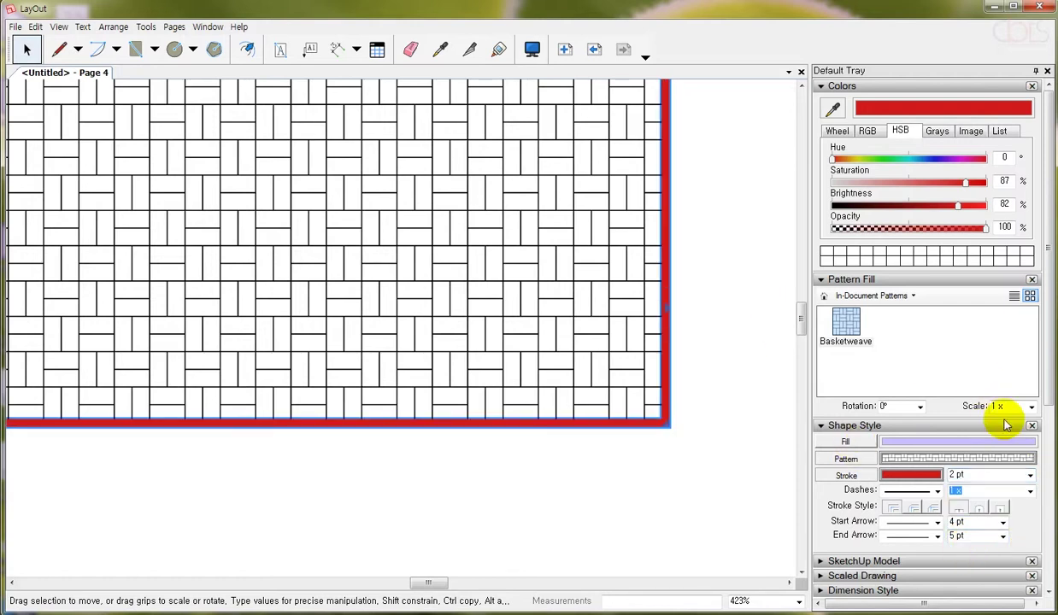
left_click(937, 492)
left_click(914, 516)
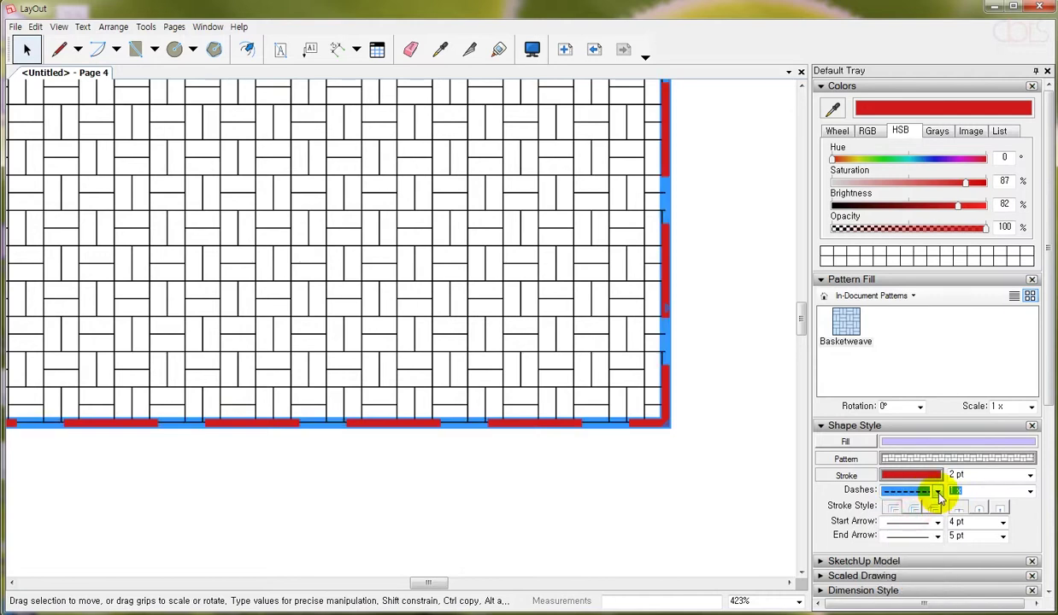
left_click(937, 491)
left_click(913, 525)
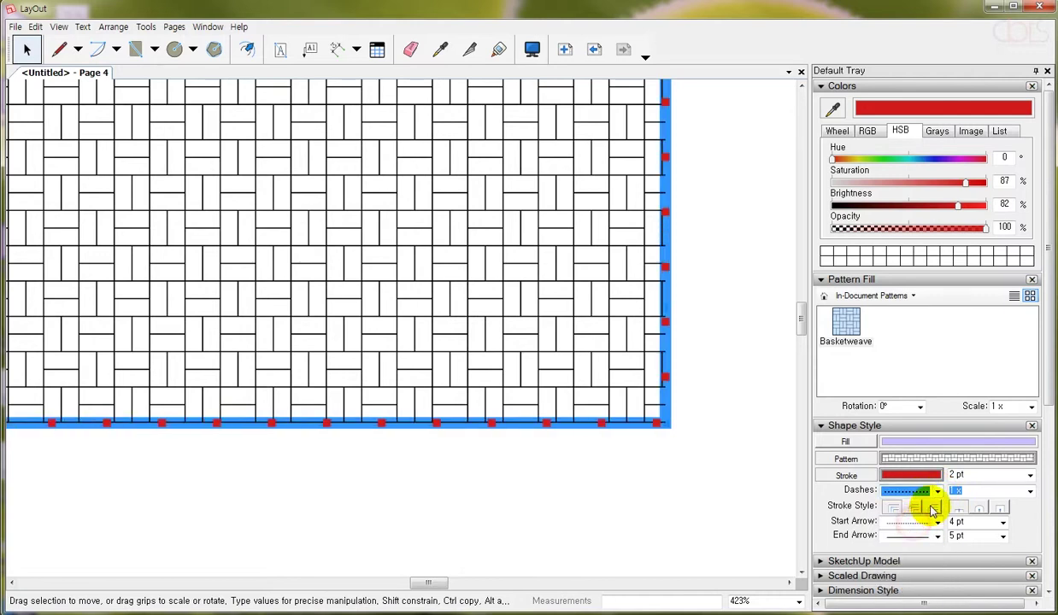
left_click(937, 494)
left_click(915, 530)
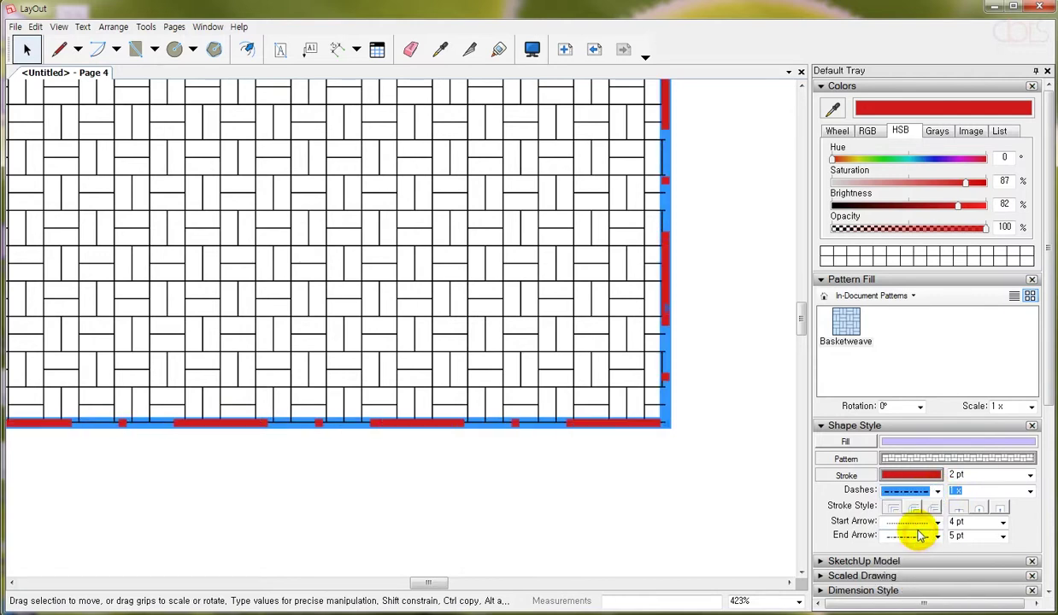
key("space")
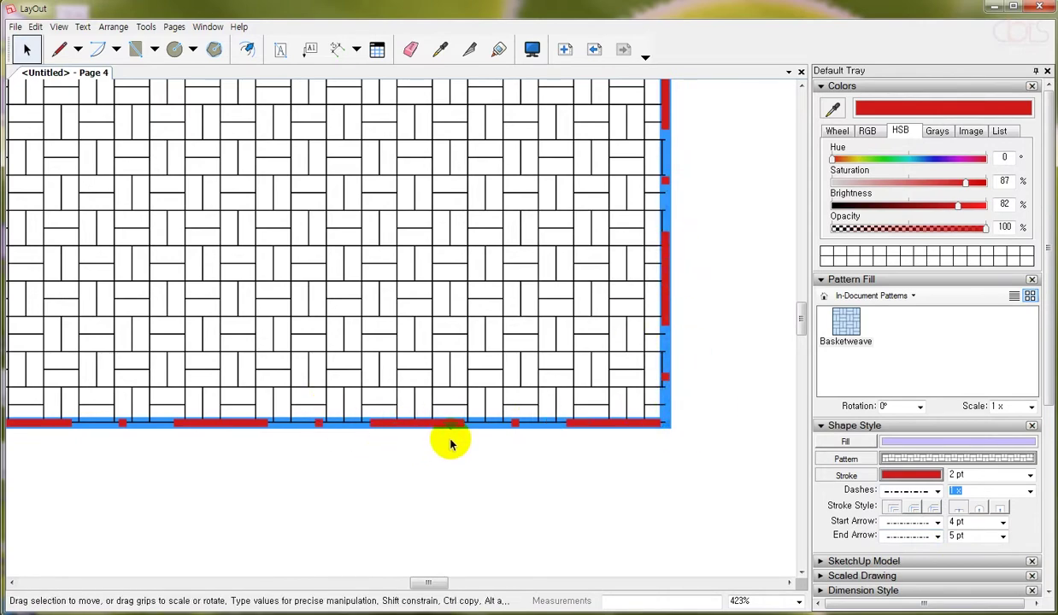
- Try longer and 0.25 x dash scales, settle on 0.50 x, then deselect
scroll(487, 446, "up", 1)
scroll(649, 423, "up", 1)
scroll(675, 410, "up", 1)
key("space")
left_click_drag(720, 297, 682, 305)
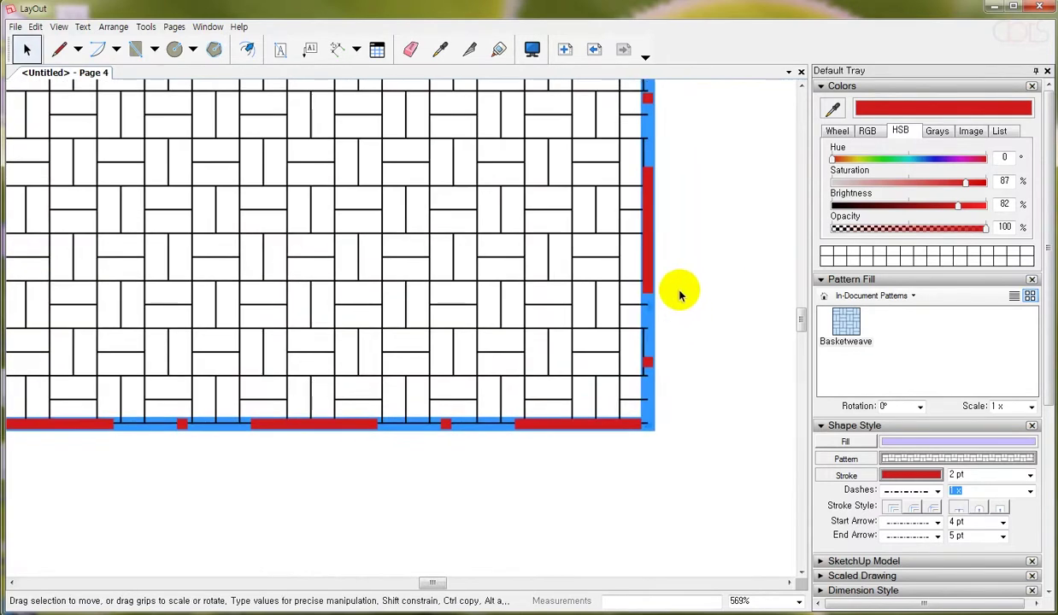
left_click(1032, 494)
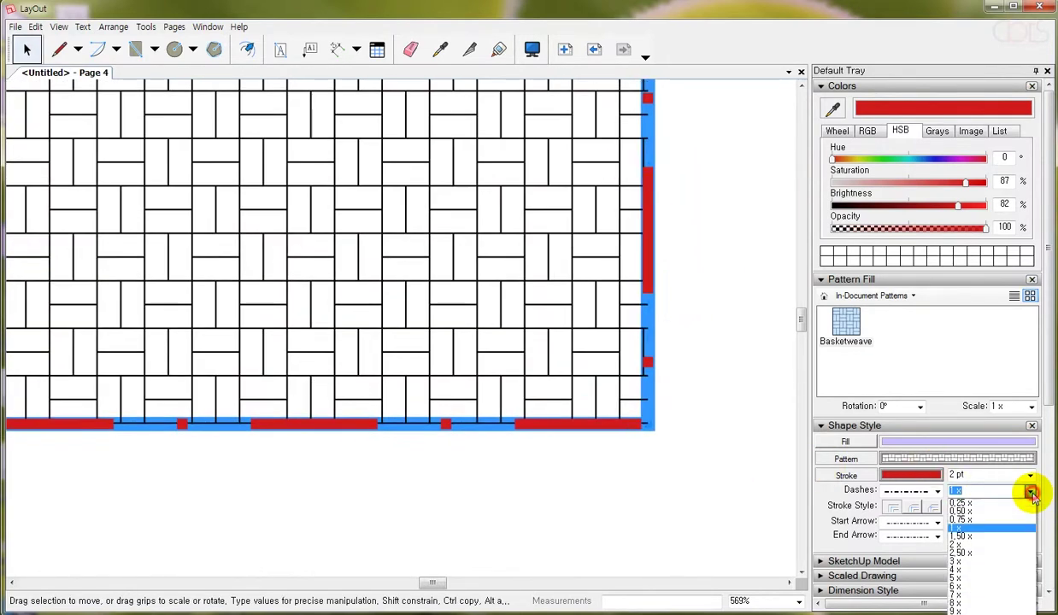
left_click(976, 593)
left_click(1031, 494)
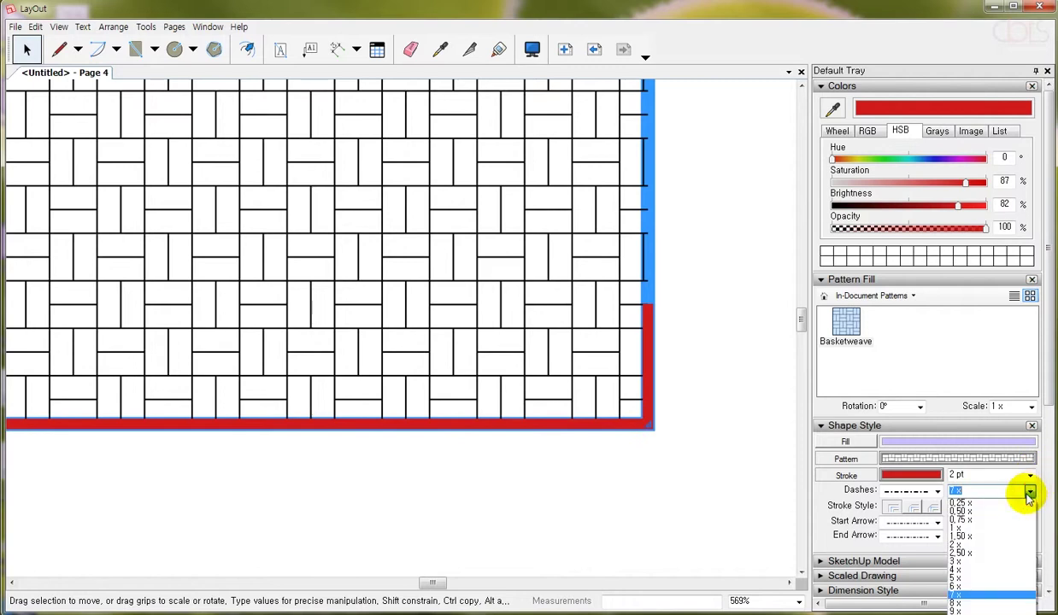
left_click(968, 511)
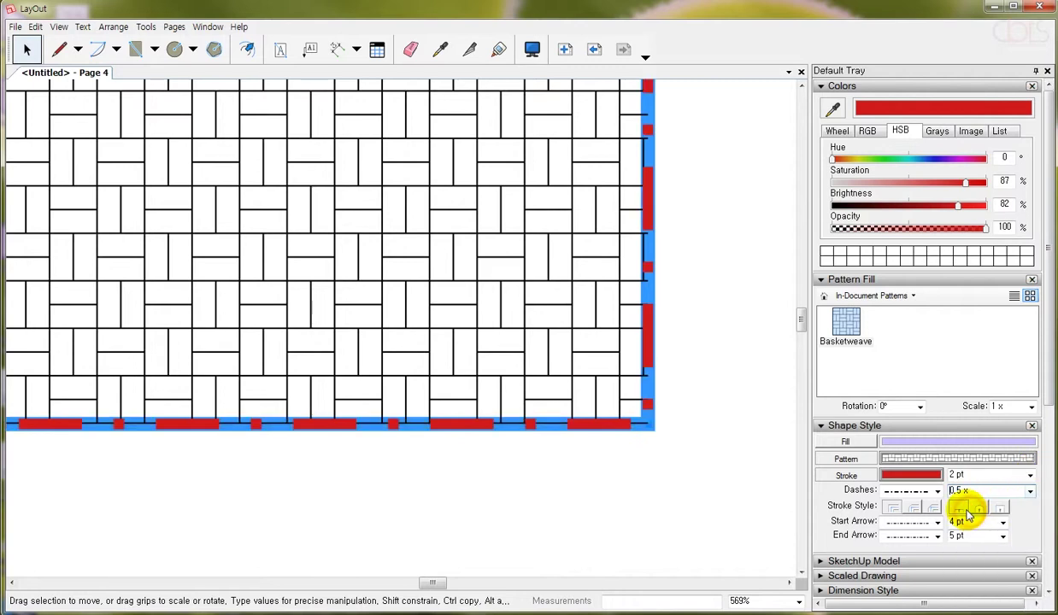
left_click(1031, 494)
left_click(974, 507)
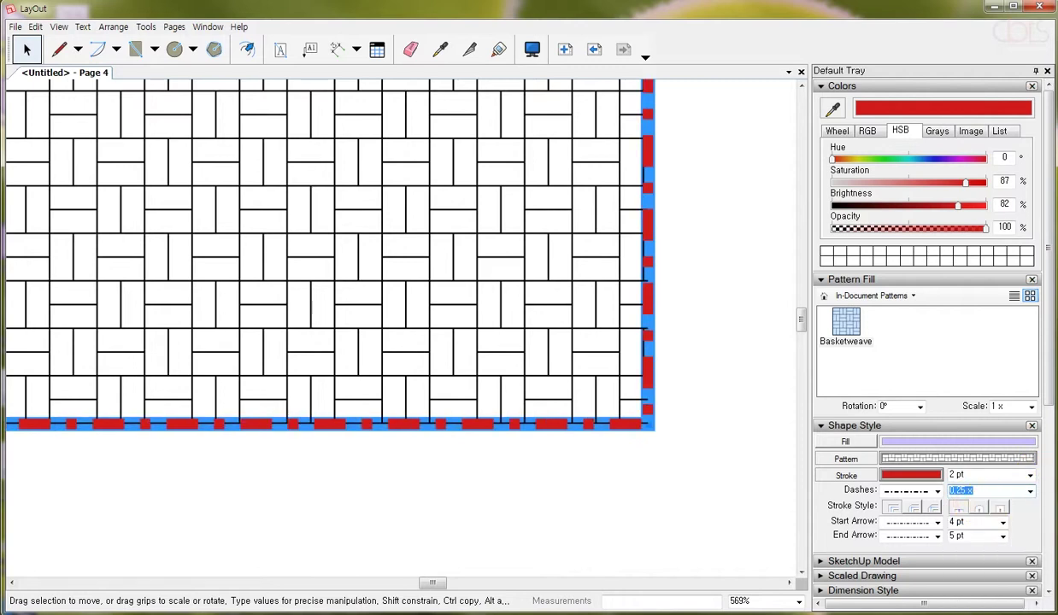
left_click(1029, 494)
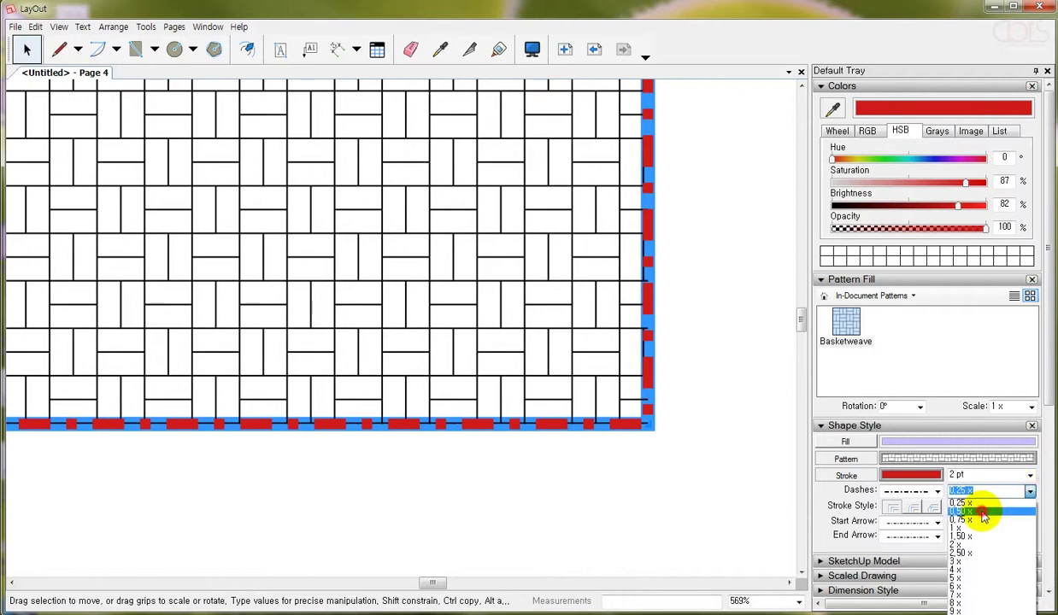
left_click(983, 512)
left_click(660, 484)
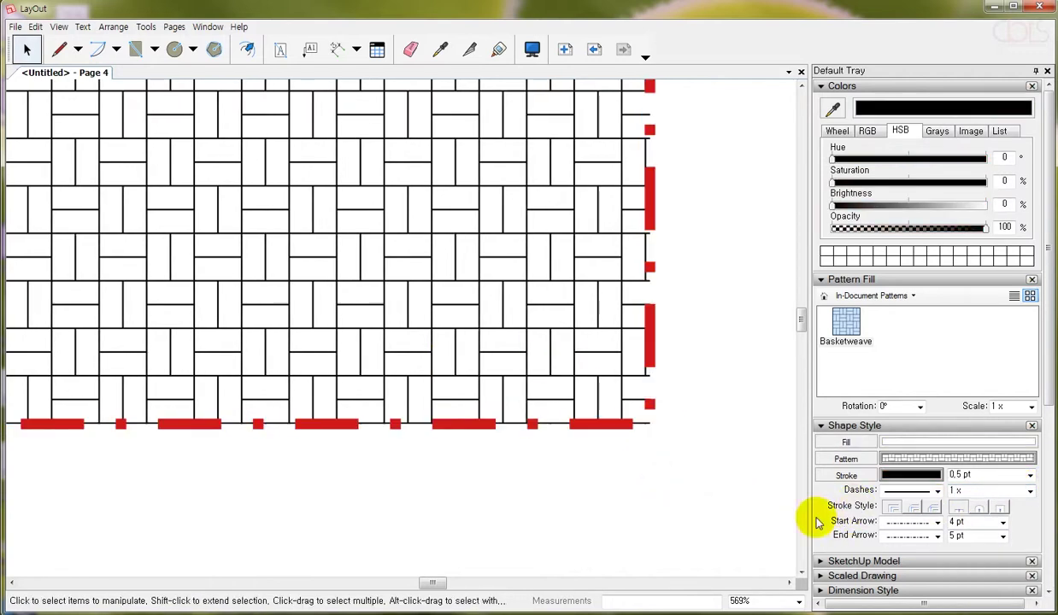
- Draw a horizontal line below the rectangle, undoing the extra diagonal segment
left_click(58, 48)
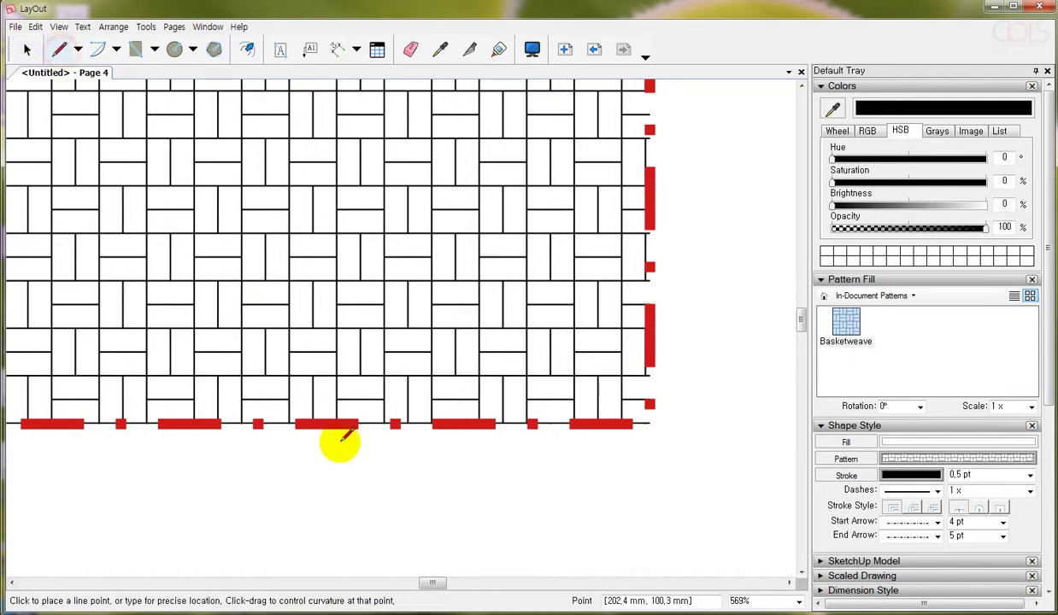
left_click(355, 497)
left_click(588, 497)
right_click(668, 442)
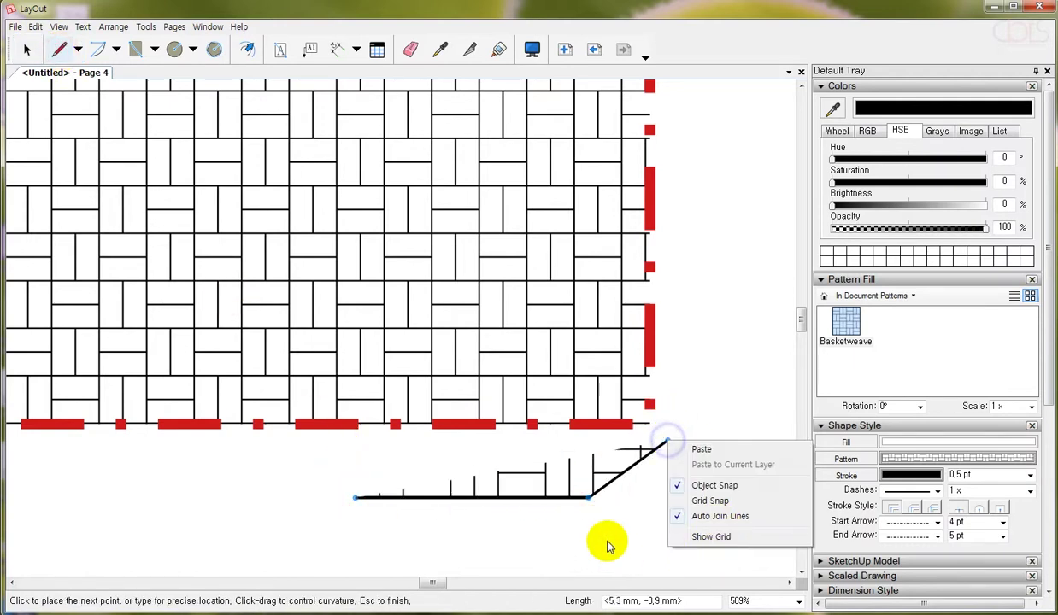
key("Escape")
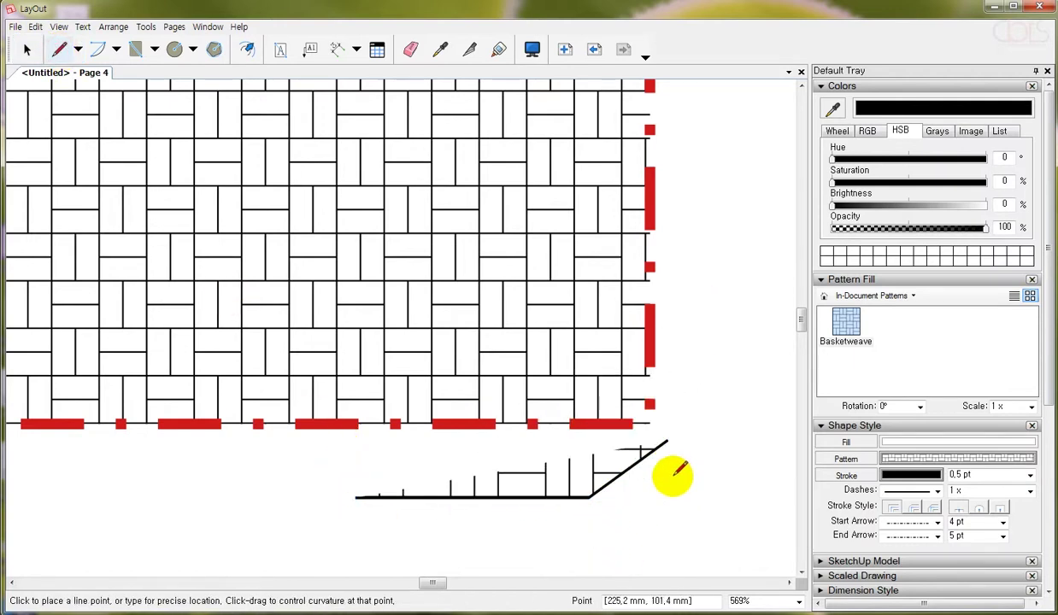
key("ctrl+z")
- Move the horizontal line up and to the right beneath the rectangle
scroll(499, 503, "up", 1)
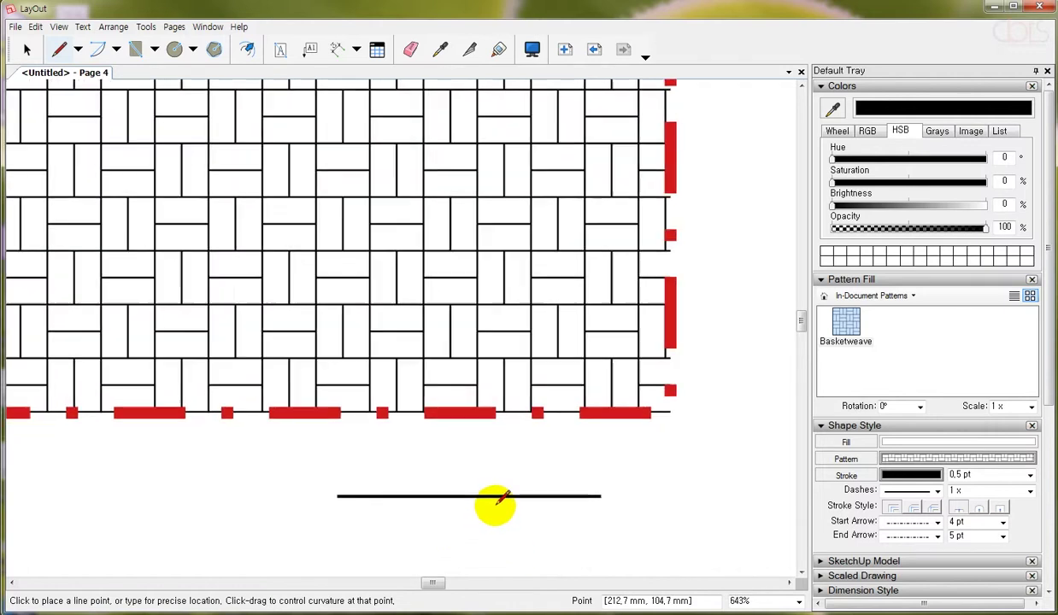
key("space")
left_click(501, 495)
left_click_drag(508, 495, 594, 467)
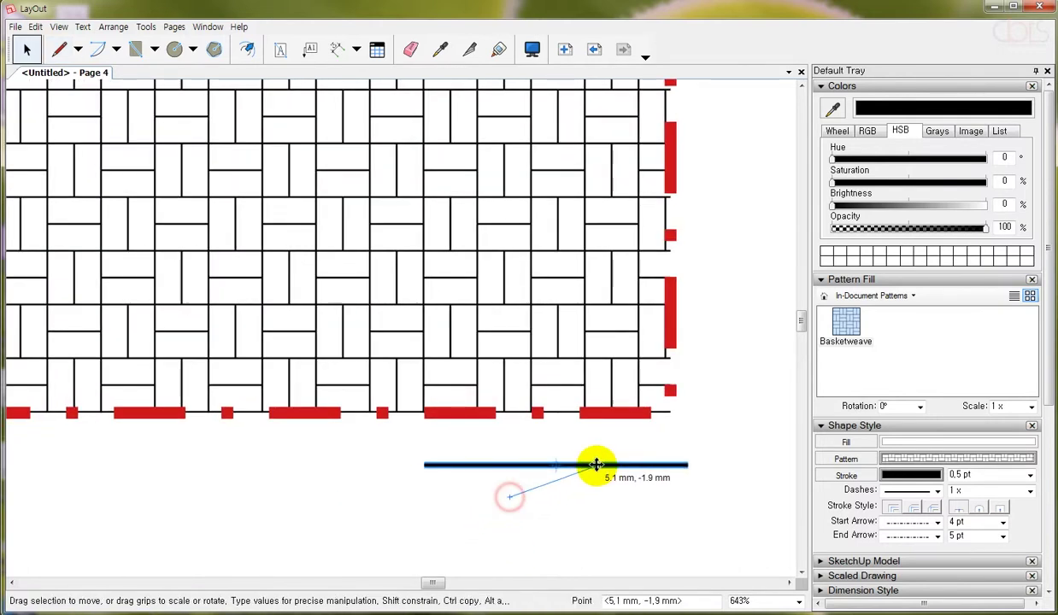
left_click(708, 499)
scroll(696, 493, "up", 1)
scroll(697, 493, "up", 1)
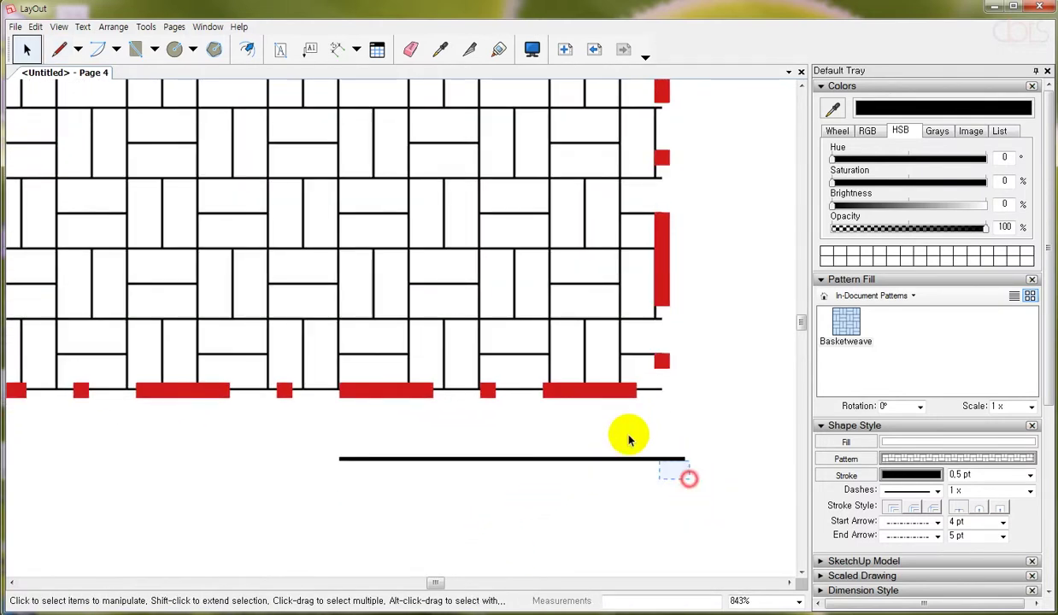
left_click_drag(690, 478, 625, 436)
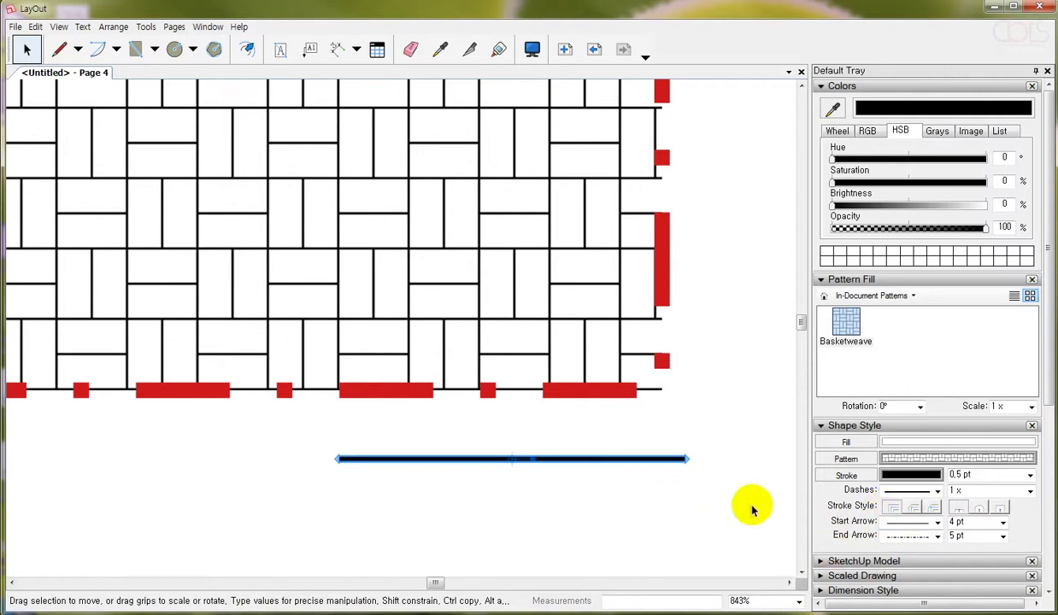
left_click(679, 485)
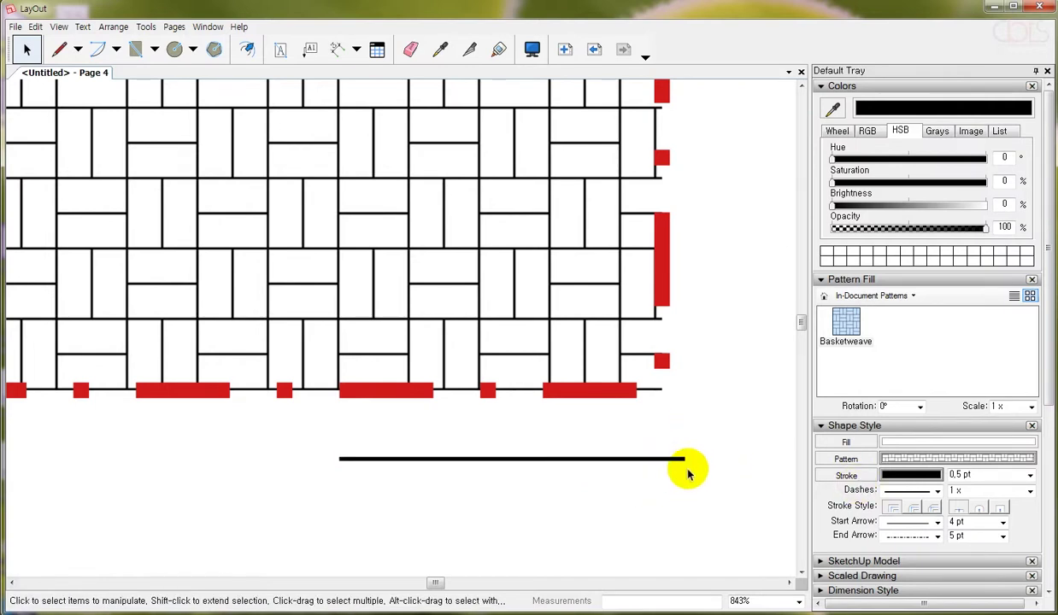
- Zoom in close on the end of the horizontal line and select it
left_click(664, 461)
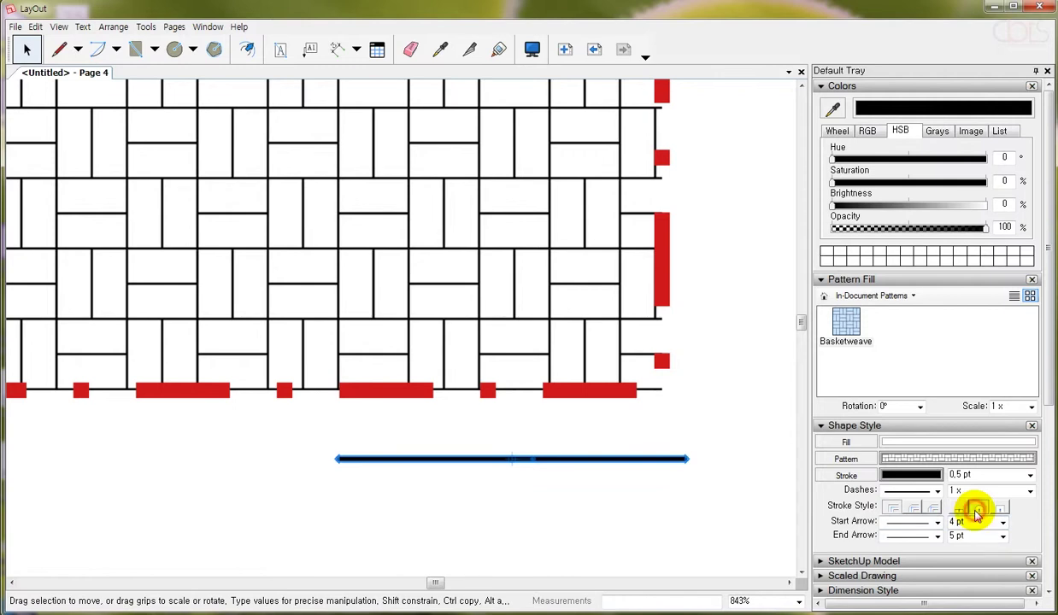
left_click(602, 487)
scroll(694, 469, "up", 2)
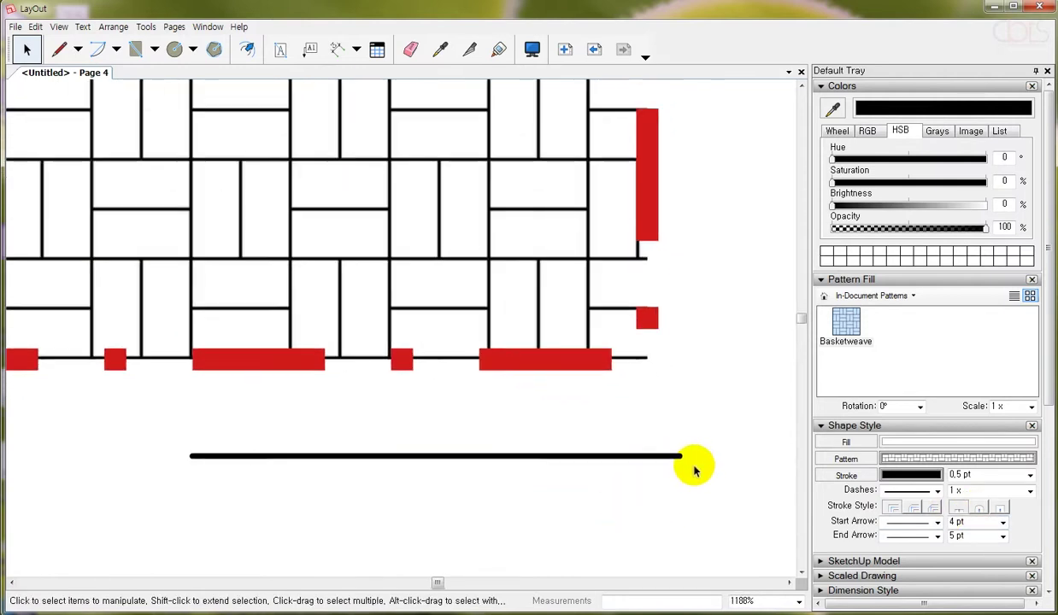
scroll(692, 468, "up", 2)
scroll(679, 463, "up", 2)
scroll(674, 461, "up", 2)
scroll(674, 462, "up", 1)
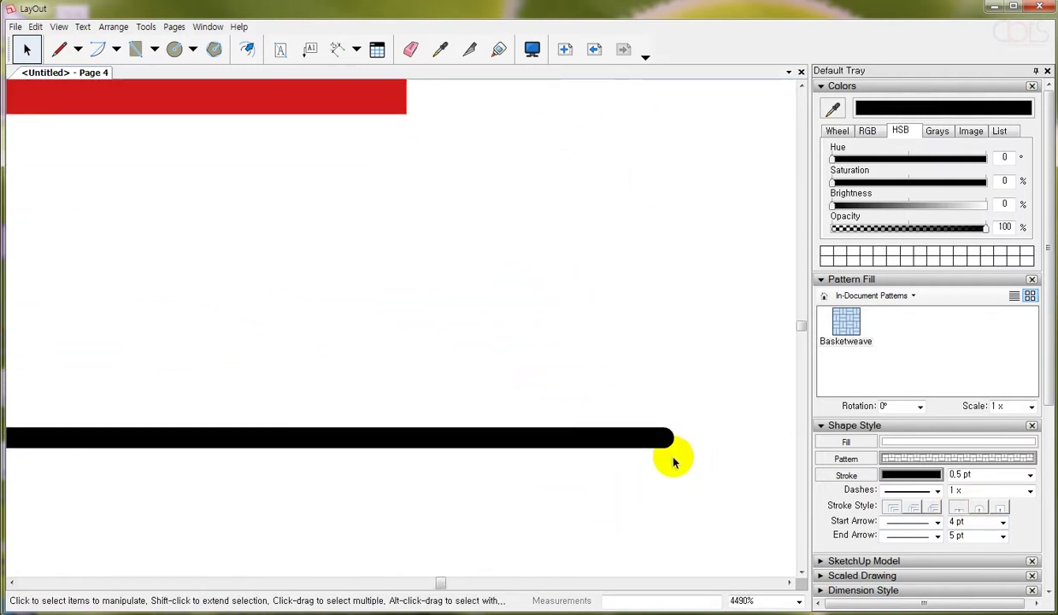
left_click(588, 441)
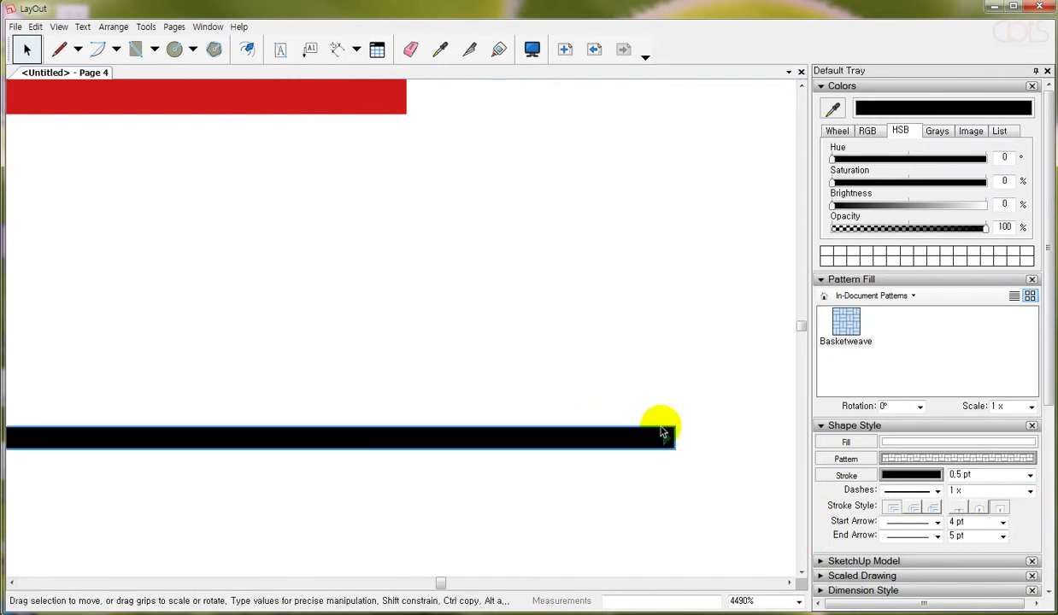
- Compare flat, round and square end caps, finishing with square ends
left_click(959, 509)
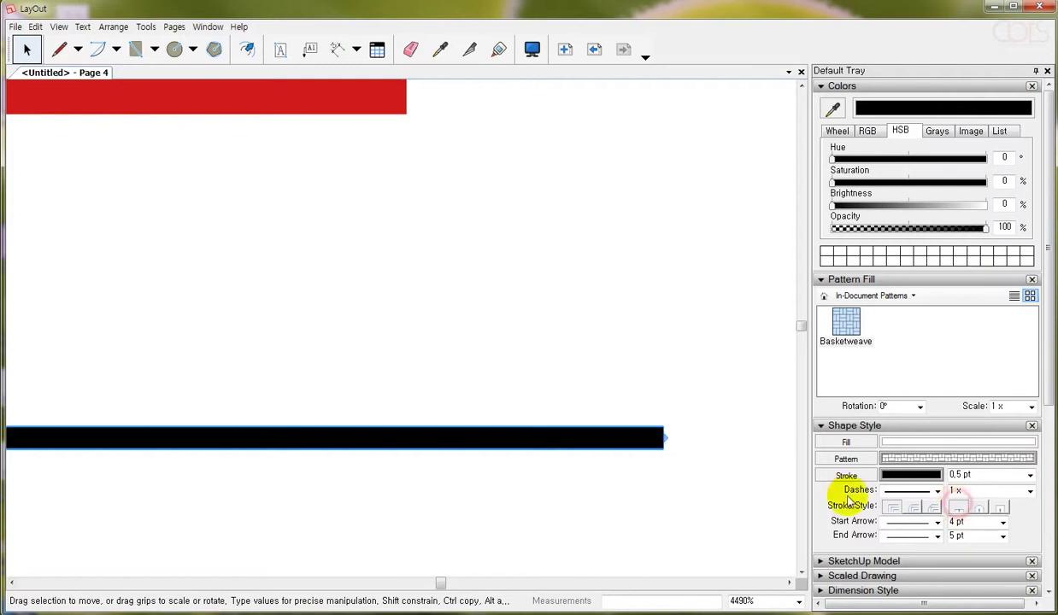
left_click(979, 510)
left_click(1001, 510)
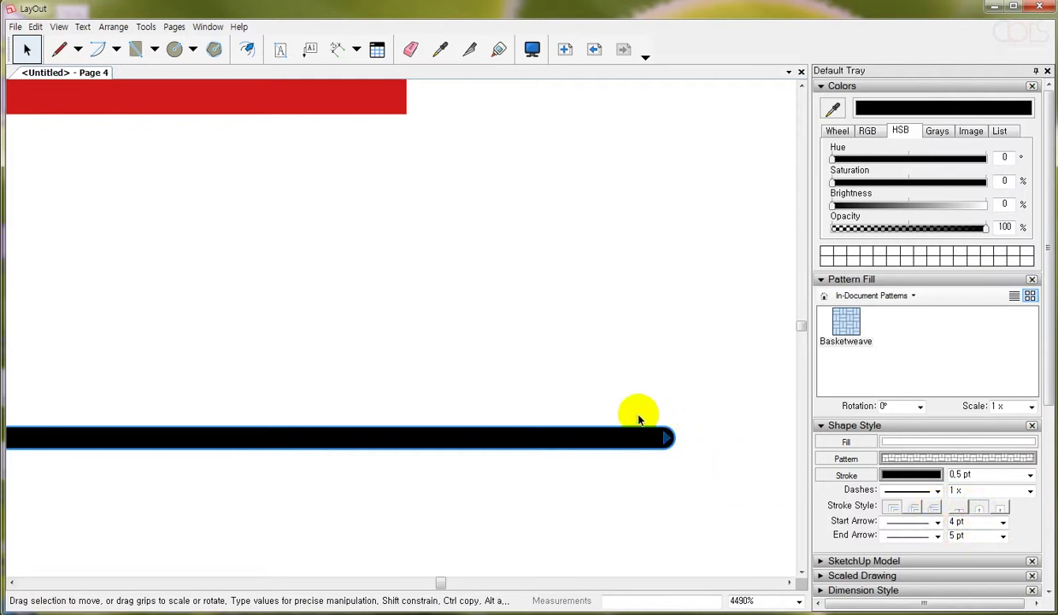
left_click(1002, 510)
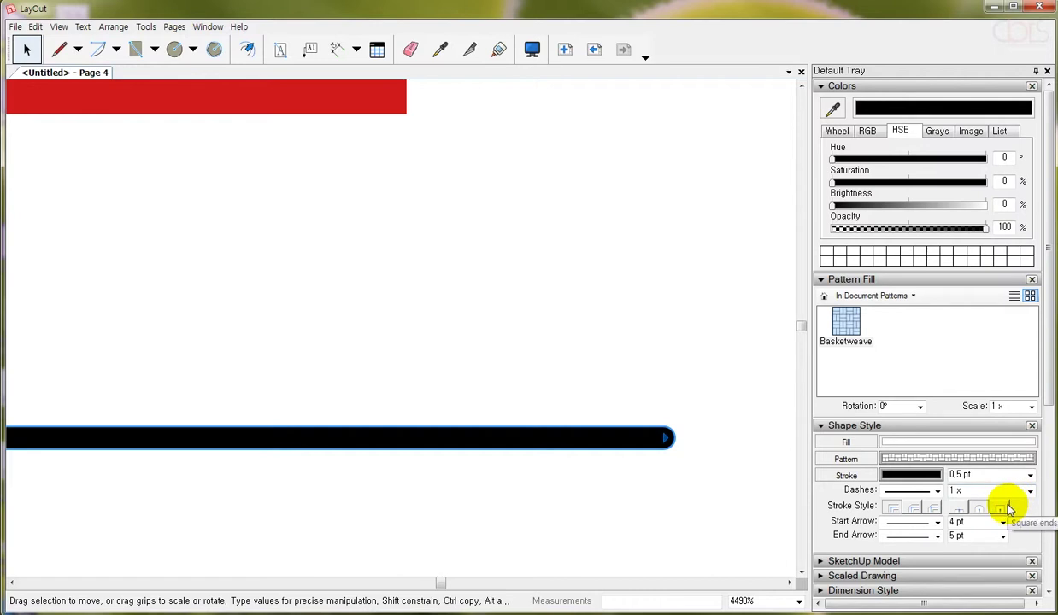
left_click(980, 508)
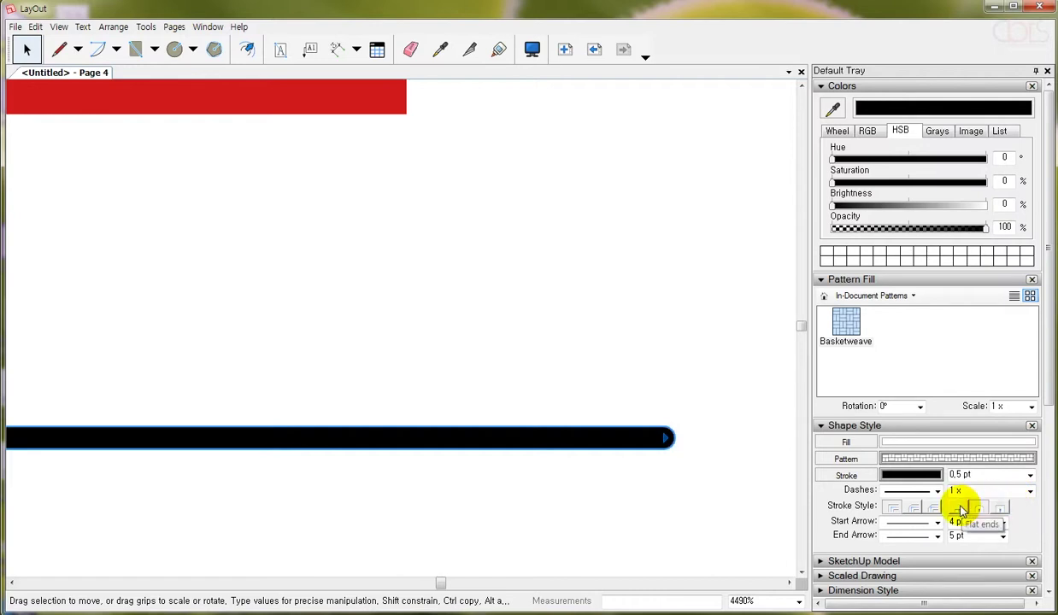
left_click(979, 511)
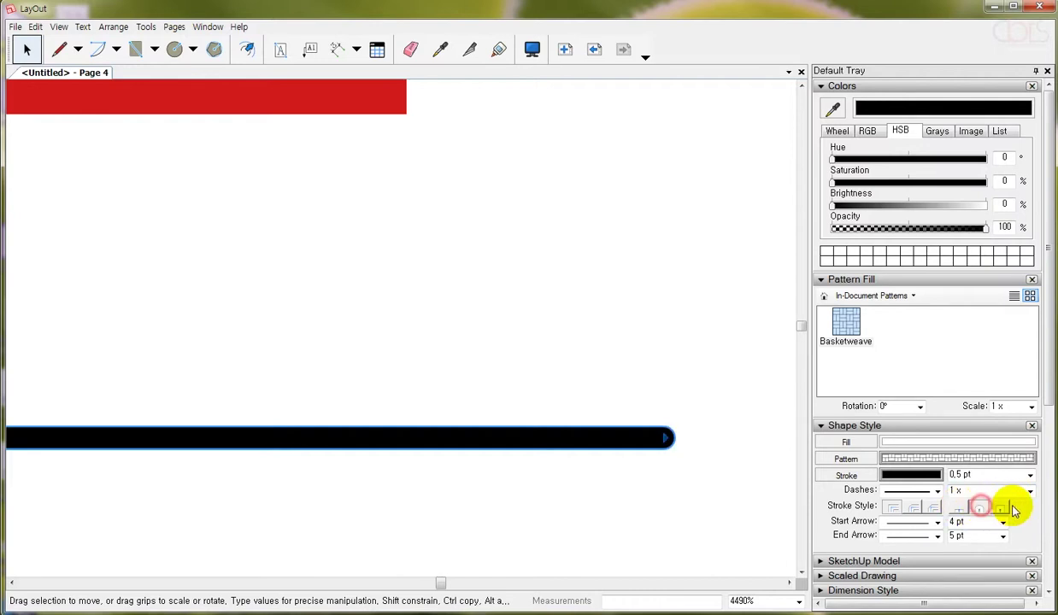
left_click(1001, 508)
left_click(644, 294)
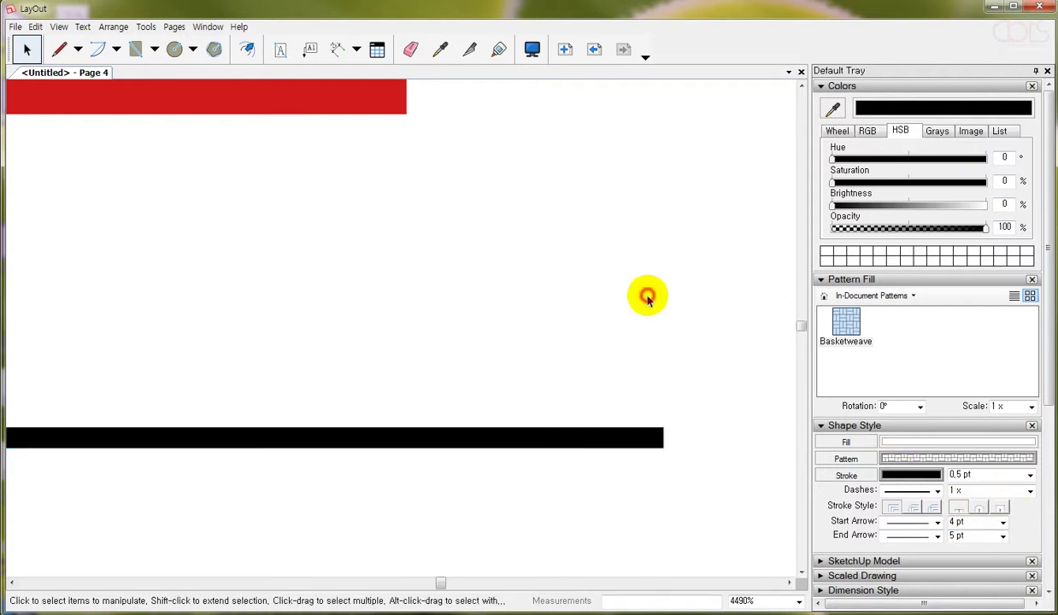
scroll(654, 320, "down", 2)
- Draw a cornered line below the bar, running right and then down
scroll(427, 300, "down", 2)
scroll(177, 270, "down", 1)
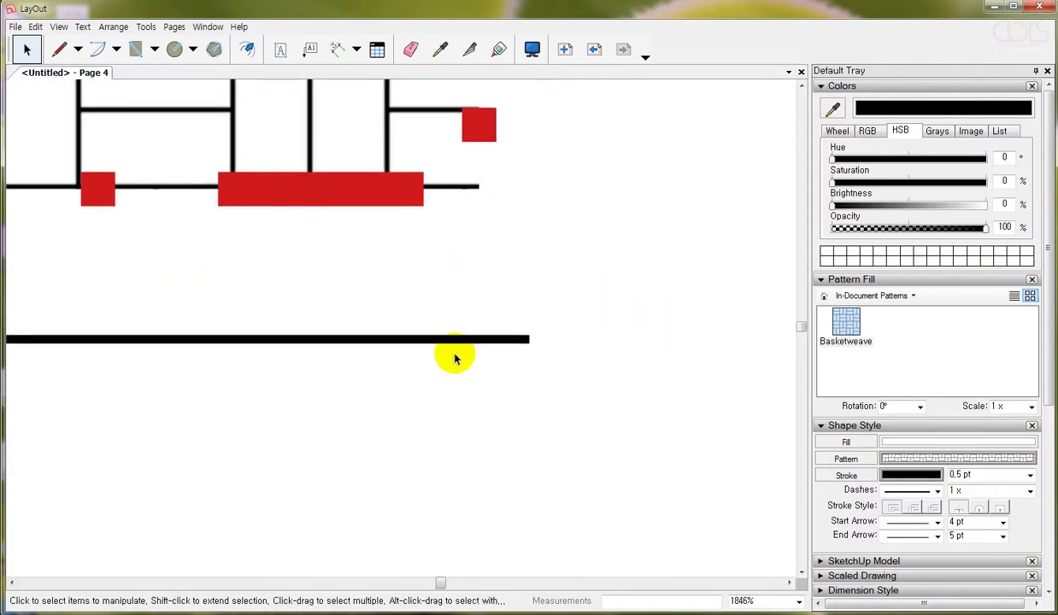
left_click(59, 49)
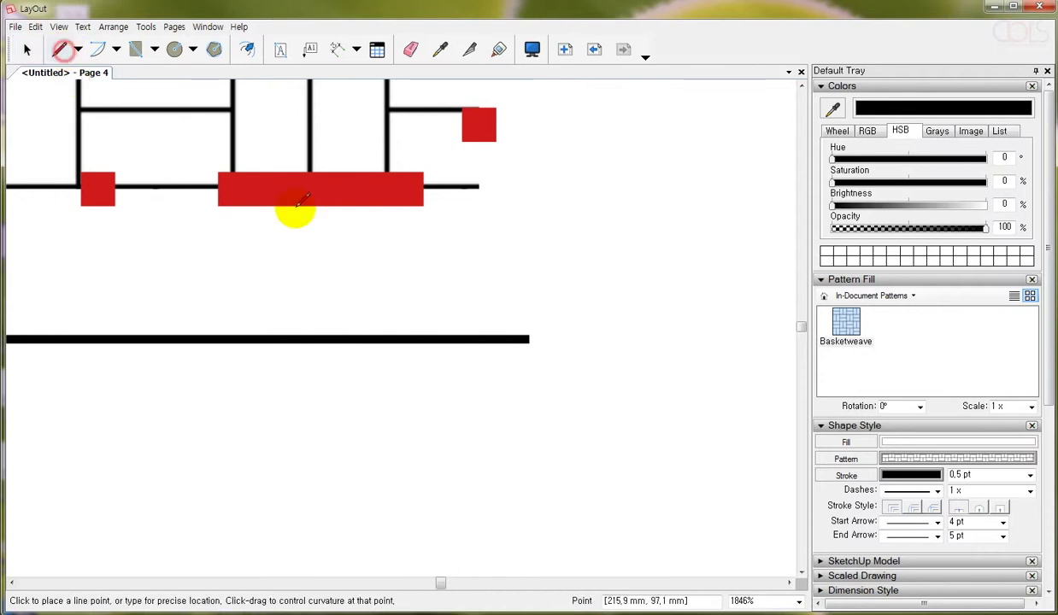
left_click(519, 398)
left_click(615, 398)
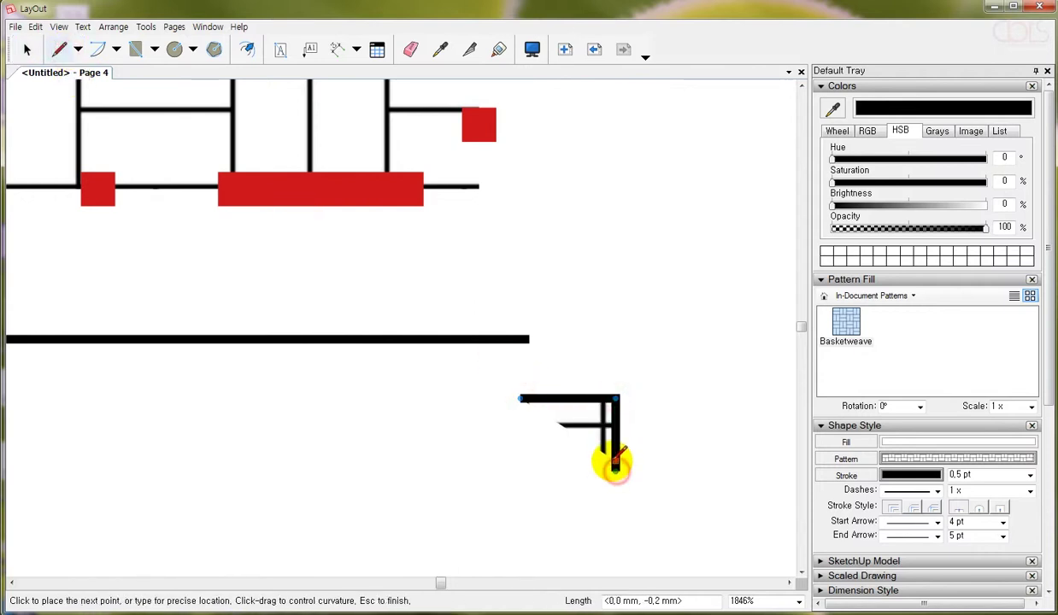
left_click(614, 470)
key("space")
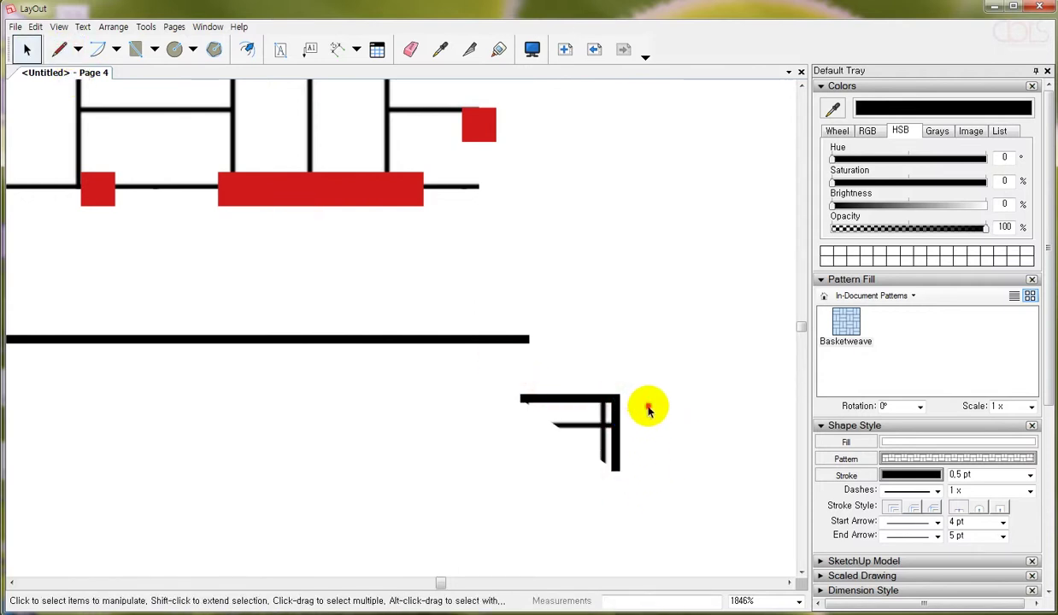
- Compare round and bevel corner joins on the line, ending with a mitered corner
scroll(625, 410, "up", 1)
scroll(619, 408, "up", 1)
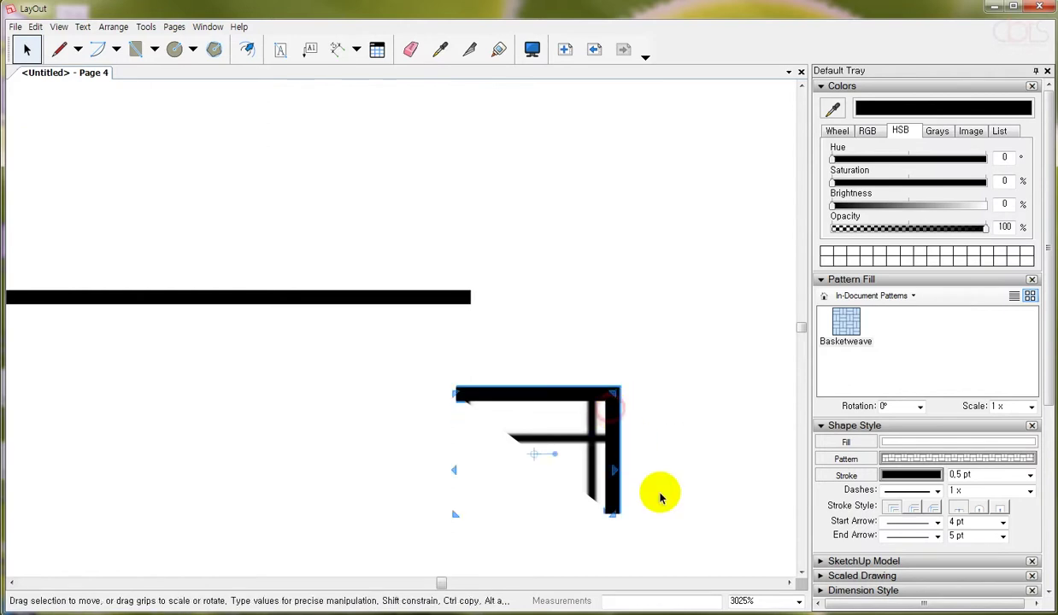
left_click(895, 509)
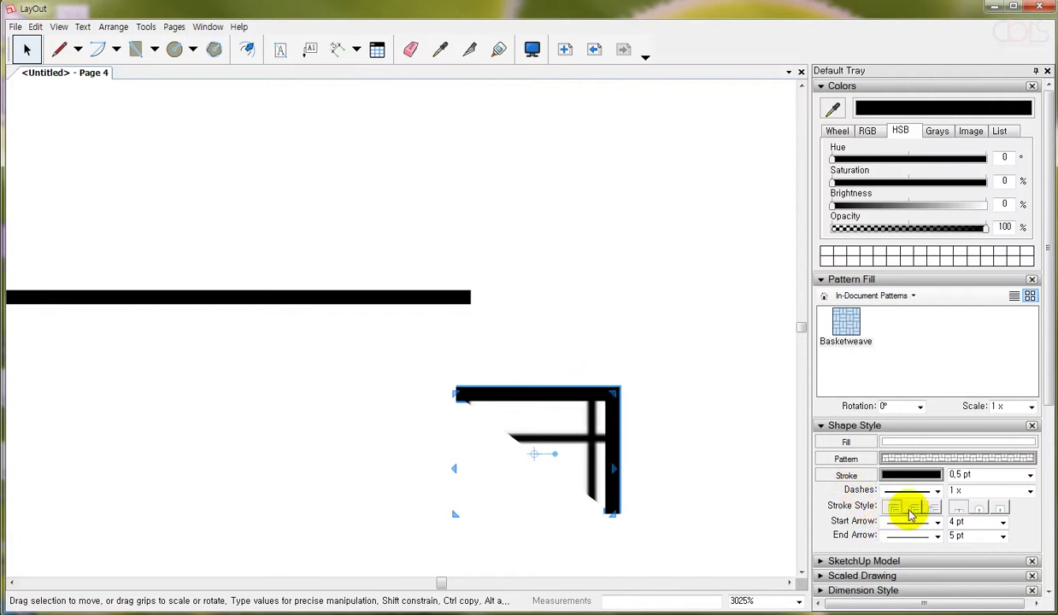
scroll(598, 384, "up", 1)
scroll(615, 393, "up", 3)
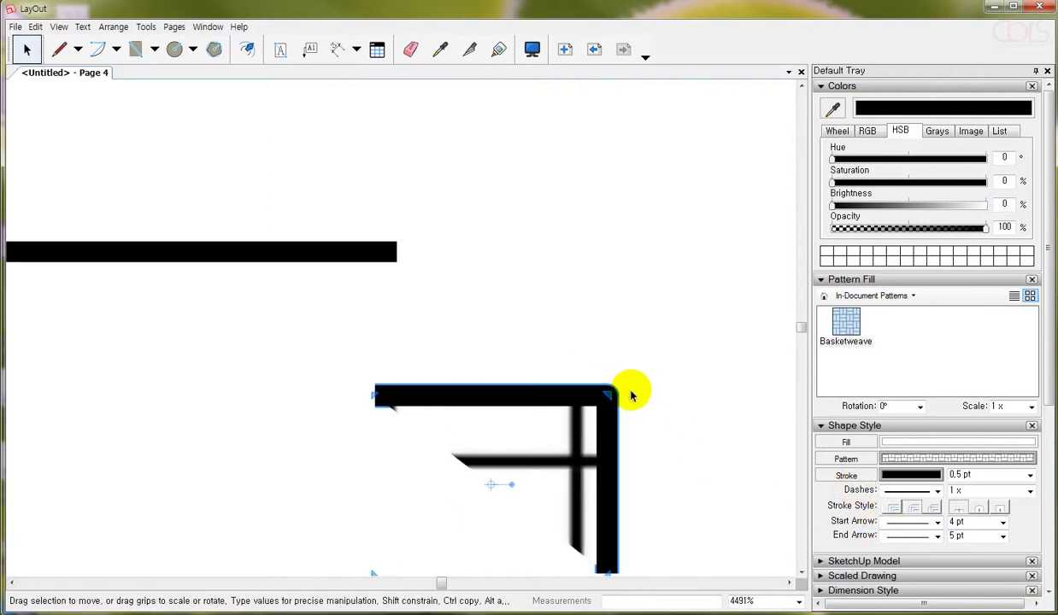
scroll(614, 400, "up", 3)
scroll(615, 400, "up", 3)
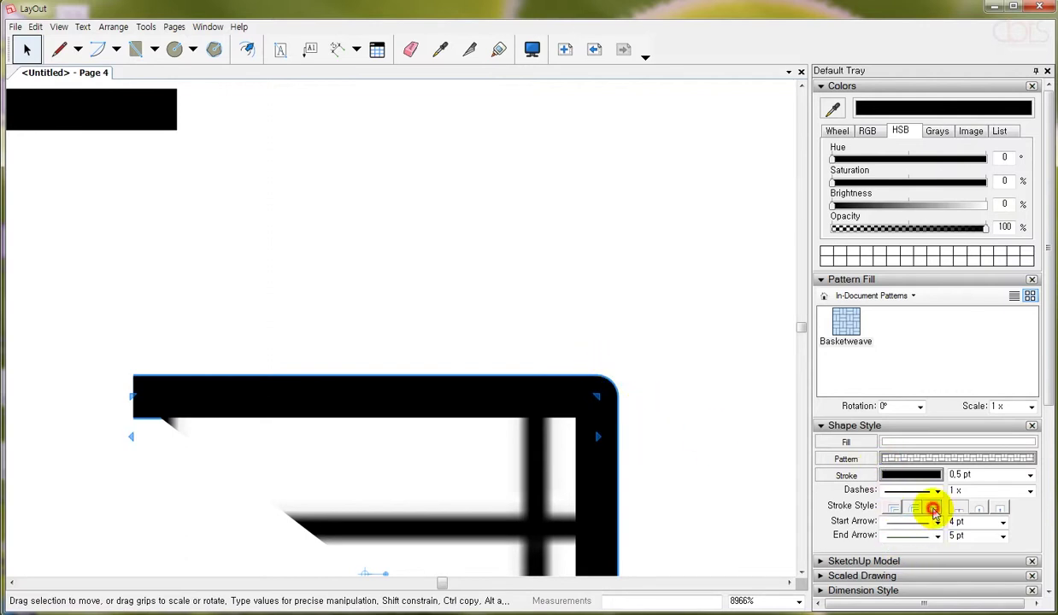
left_click(894, 511)
left_click(934, 510)
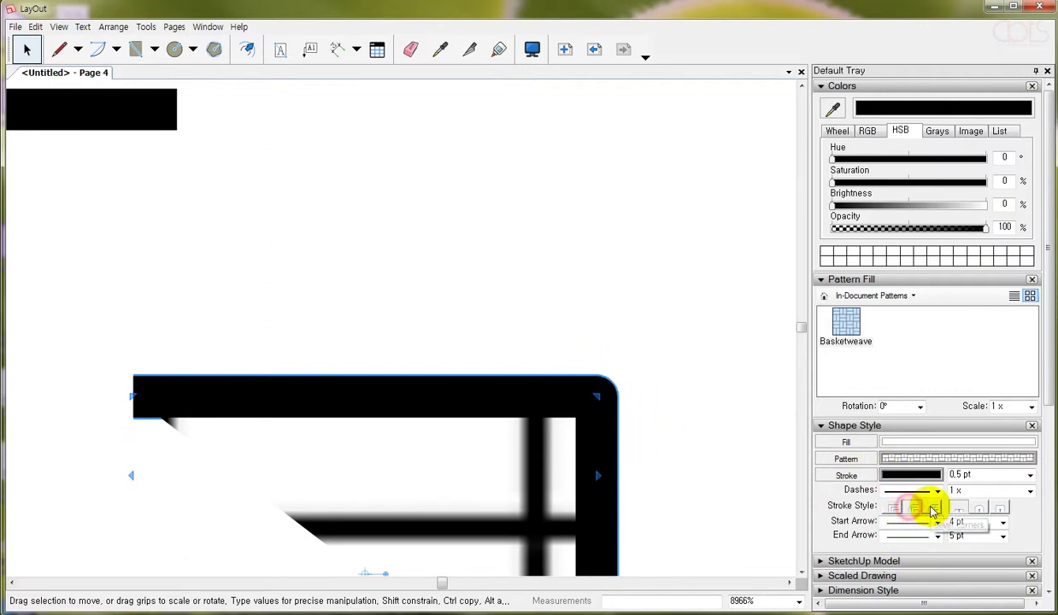
left_click(934, 510)
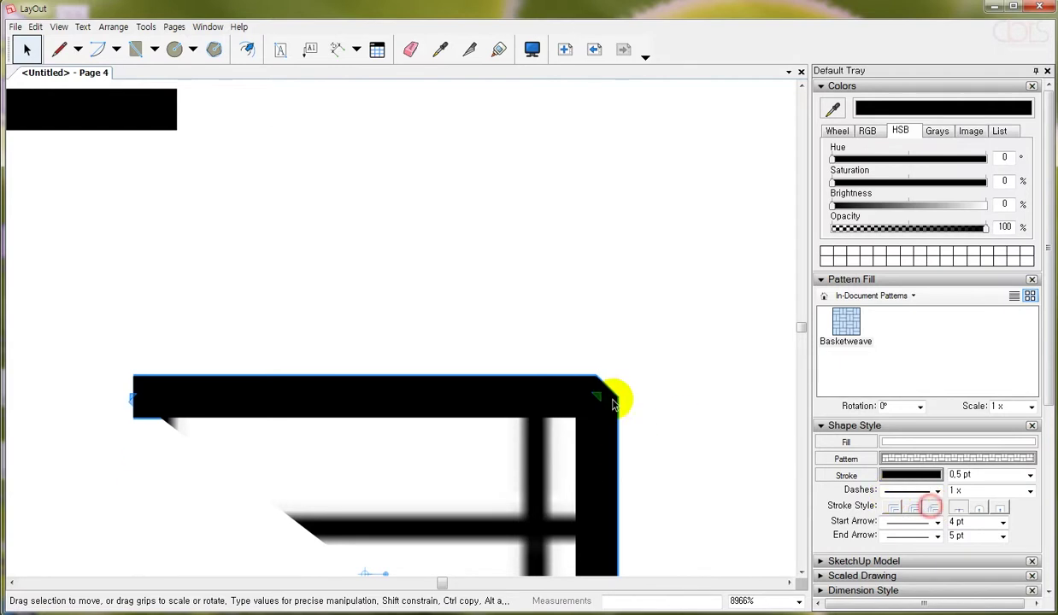
left_click(914, 506)
scroll(473, 290, "down", 2)
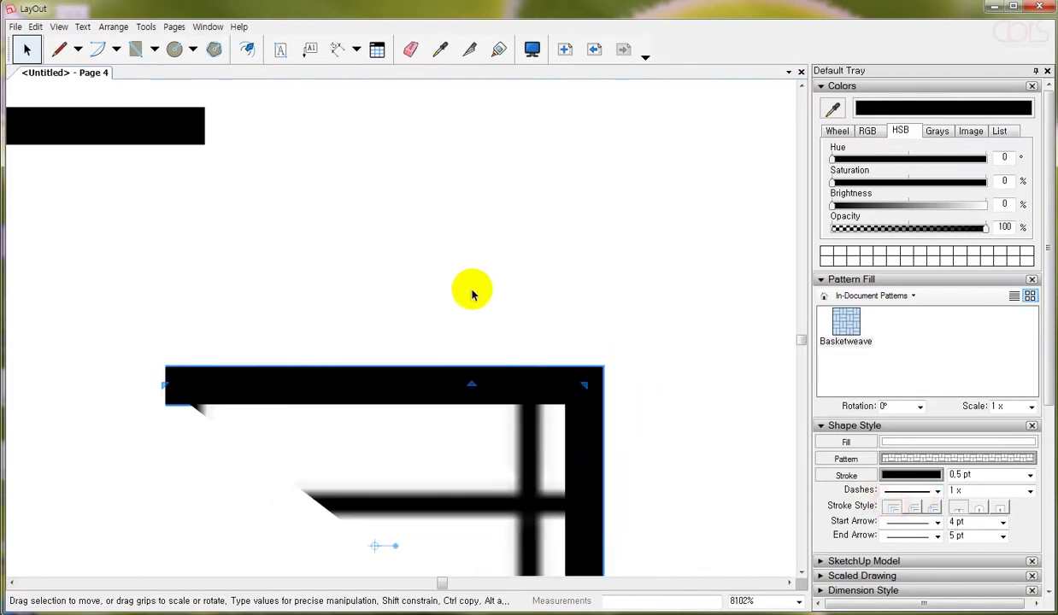
scroll(464, 297, "down", 2)
scroll(464, 299, "down", 3)
scroll(420, 313, "down", 1)
- Put filled arrowheads at both the start and end of the long black line
middle_click_drag(302, 299, 609, 365)
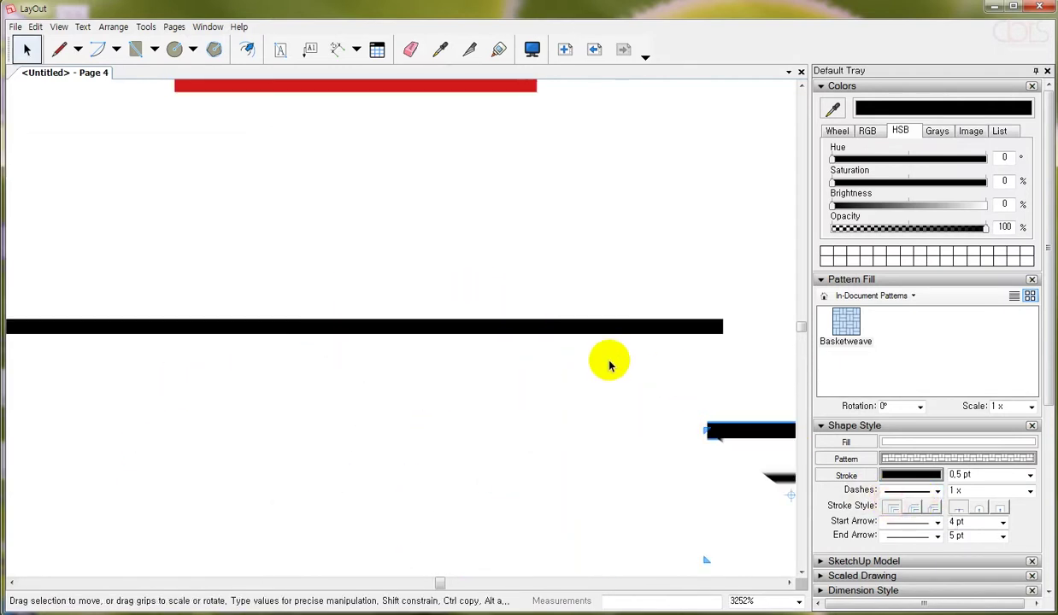
left_click(622, 329)
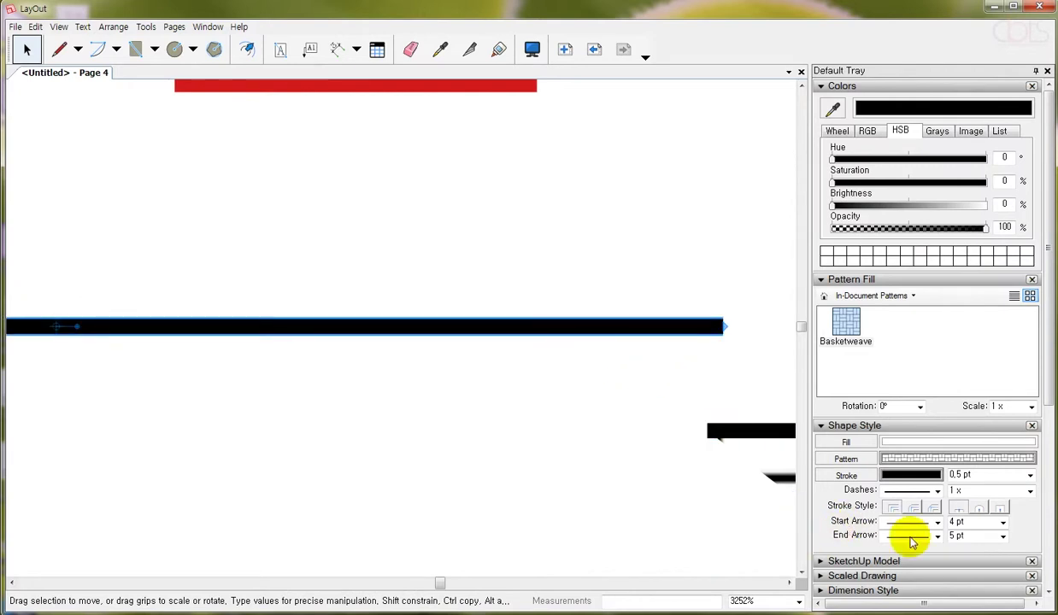
left_click(939, 524)
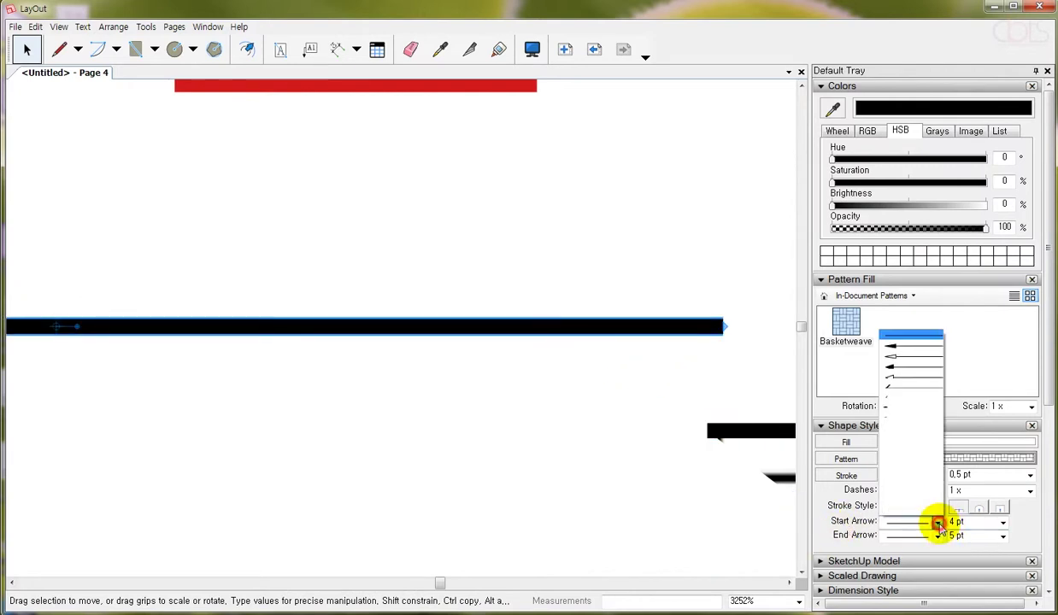
left_click(901, 346)
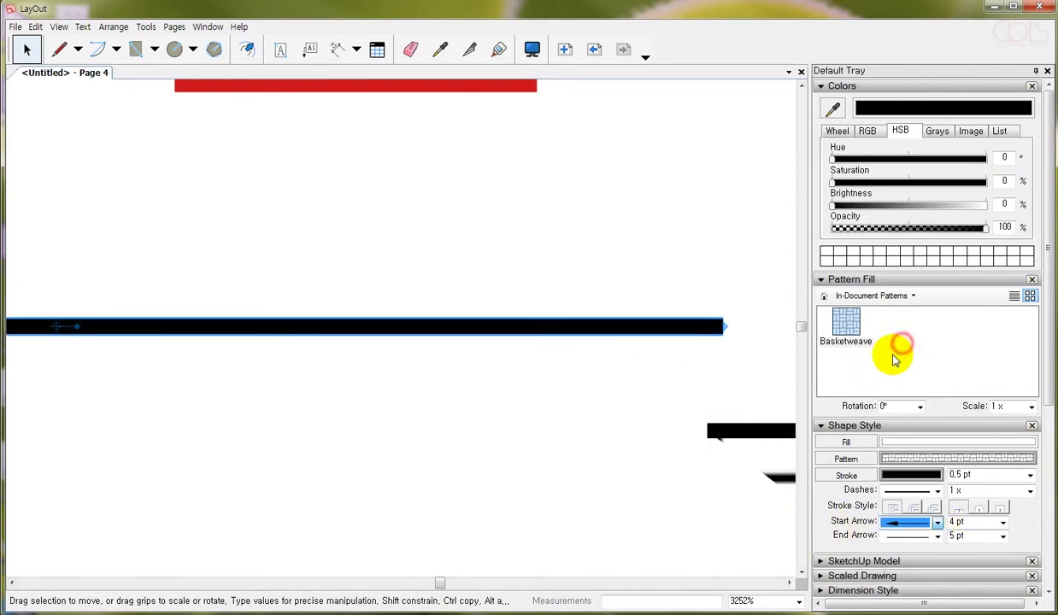
left_click(937, 536)
left_click(937, 357)
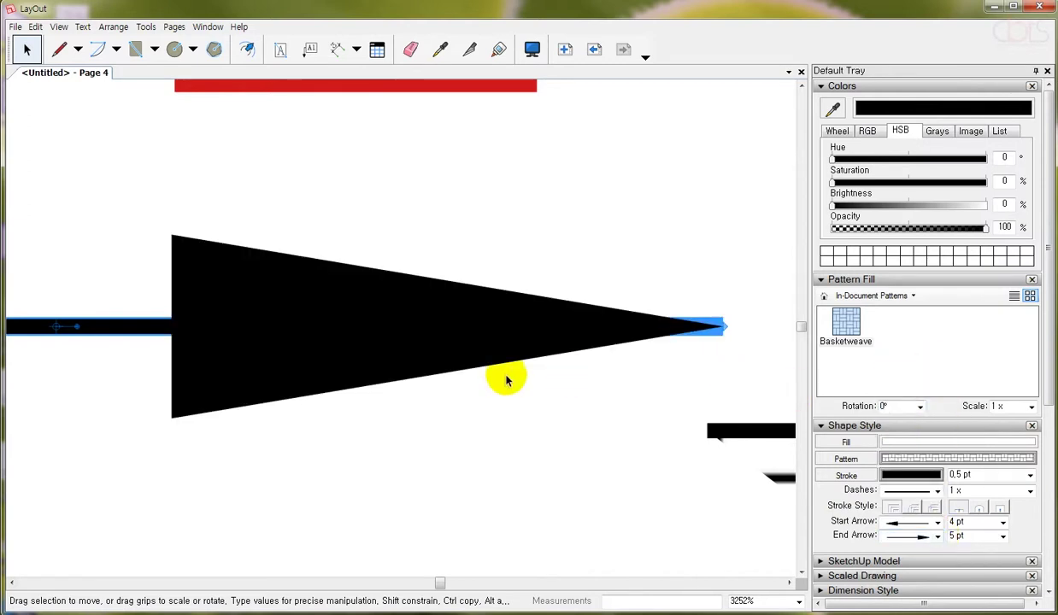
- Replace the line's start arrowhead with an open square
scroll(744, 321, "down", 1)
scroll(684, 316, "down", 2)
scroll(581, 317, "down", 1)
scroll(513, 337, "up", 1)
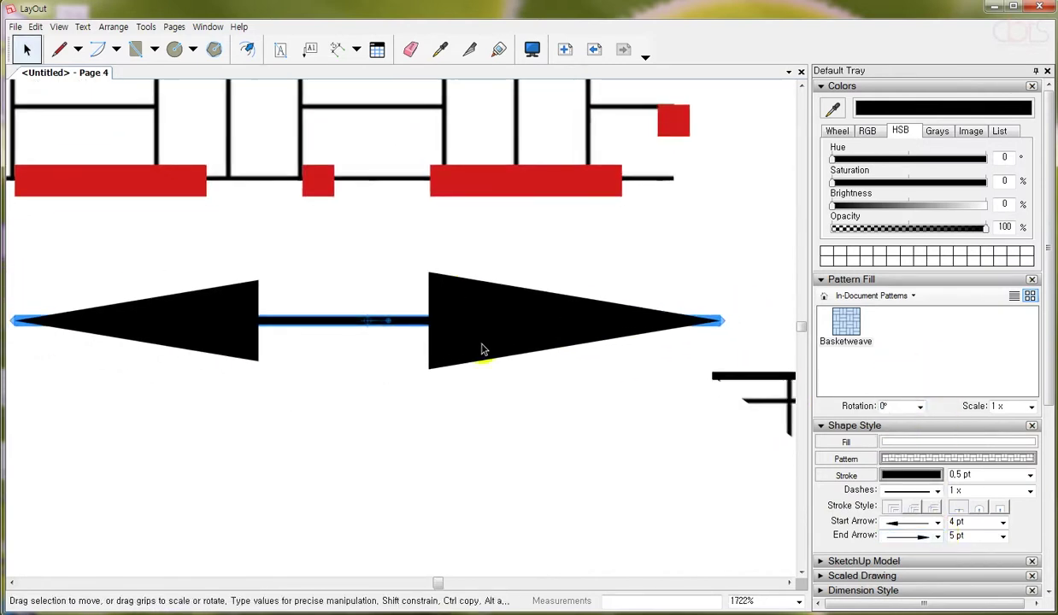
scroll(435, 376, "up", 1)
middle_click_drag(391, 403, 473, 370)
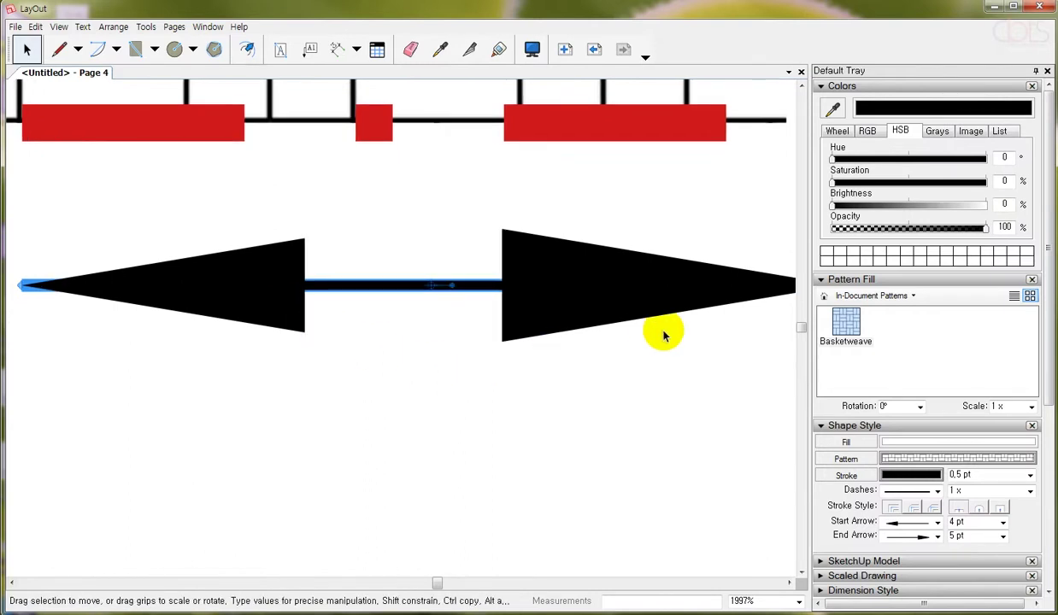
left_click(927, 523)
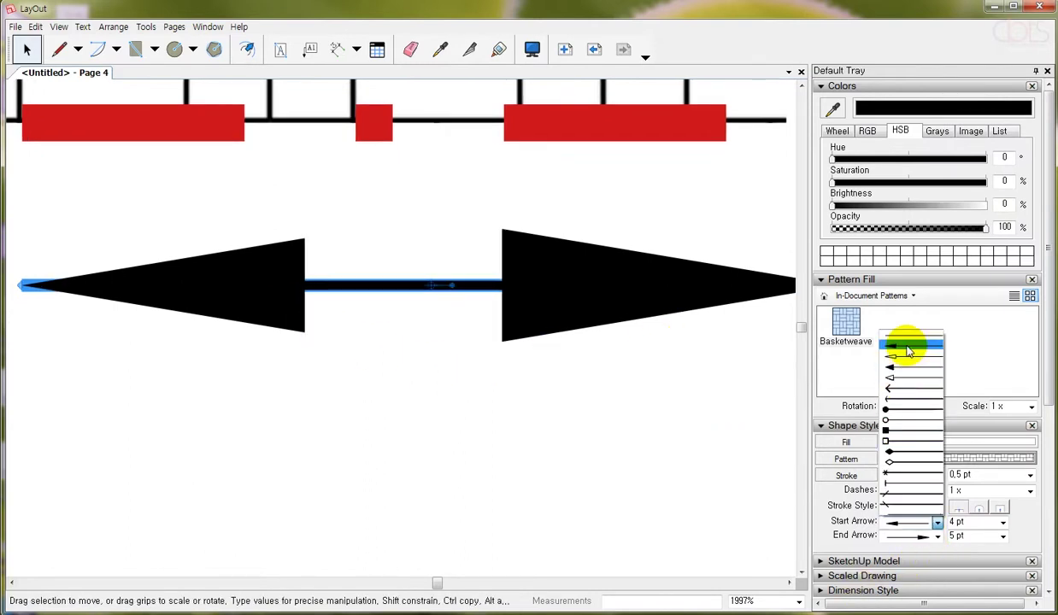
left_click(905, 437)
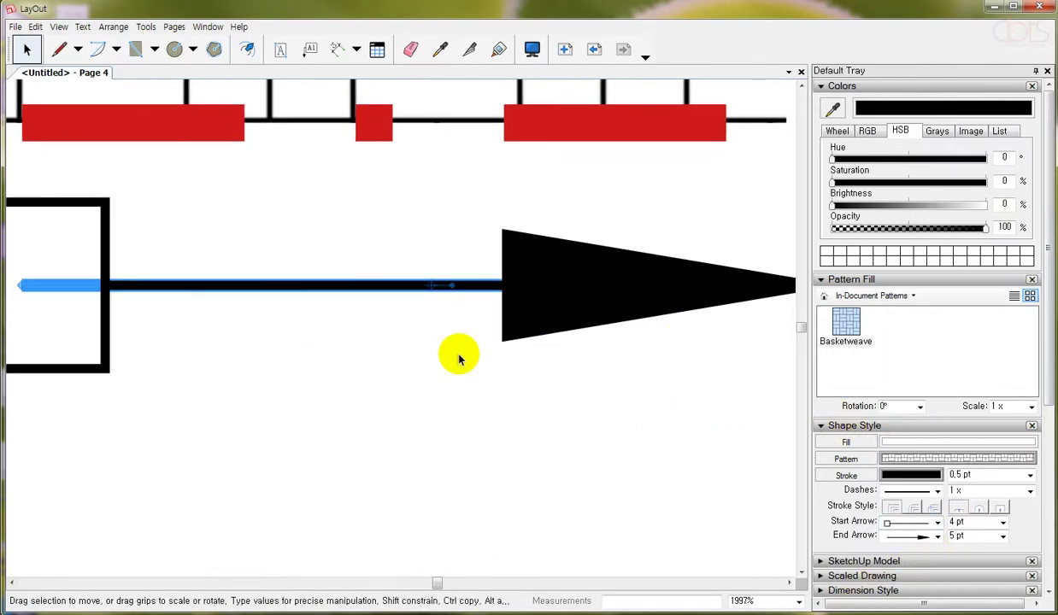
- Set the end arrowhead size to 1 pt, after trying 0.5 pt
scroll(513, 385, "down", 1)
scroll(519, 384, "down", 1)
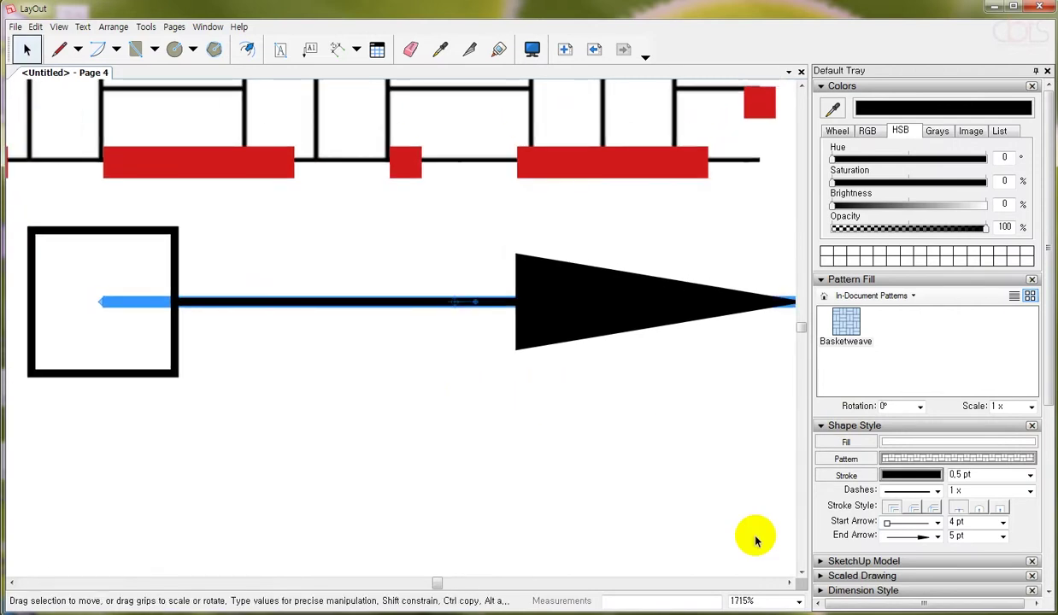
left_click(1003, 537)
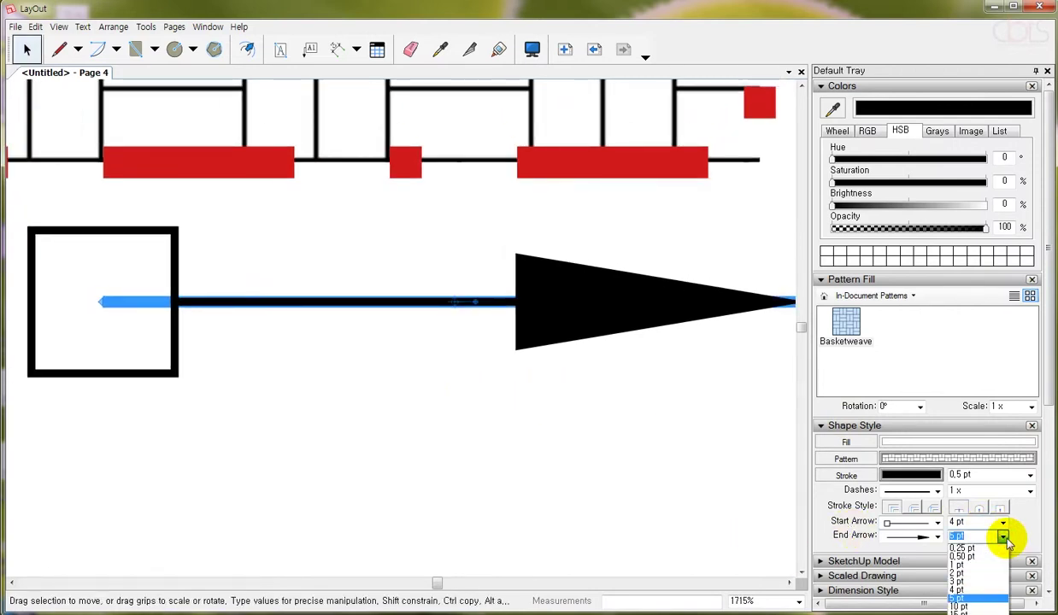
left_click(992, 557)
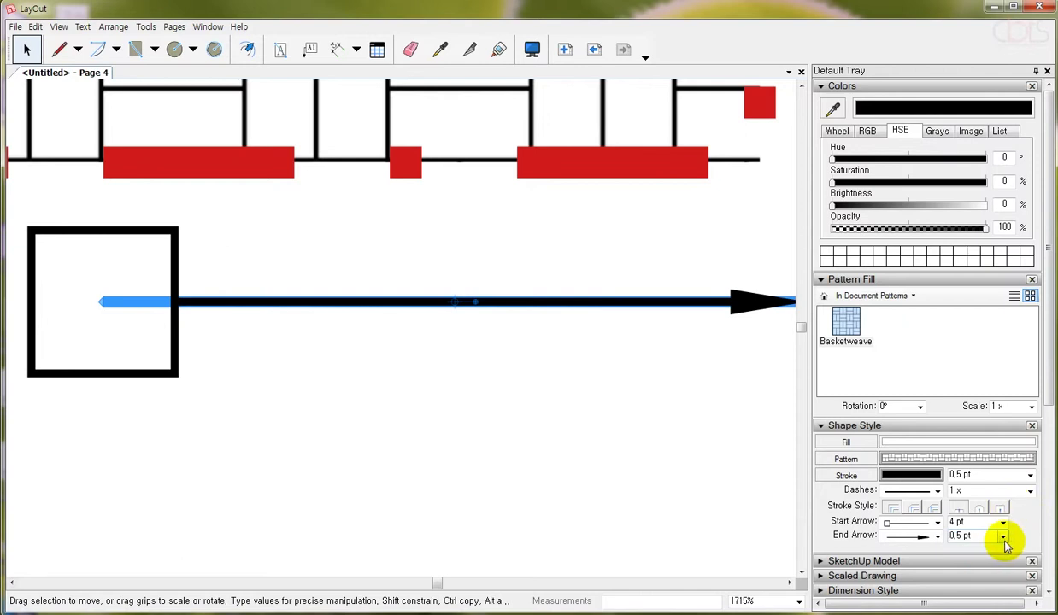
left_click(1003, 537)
left_click(982, 598)
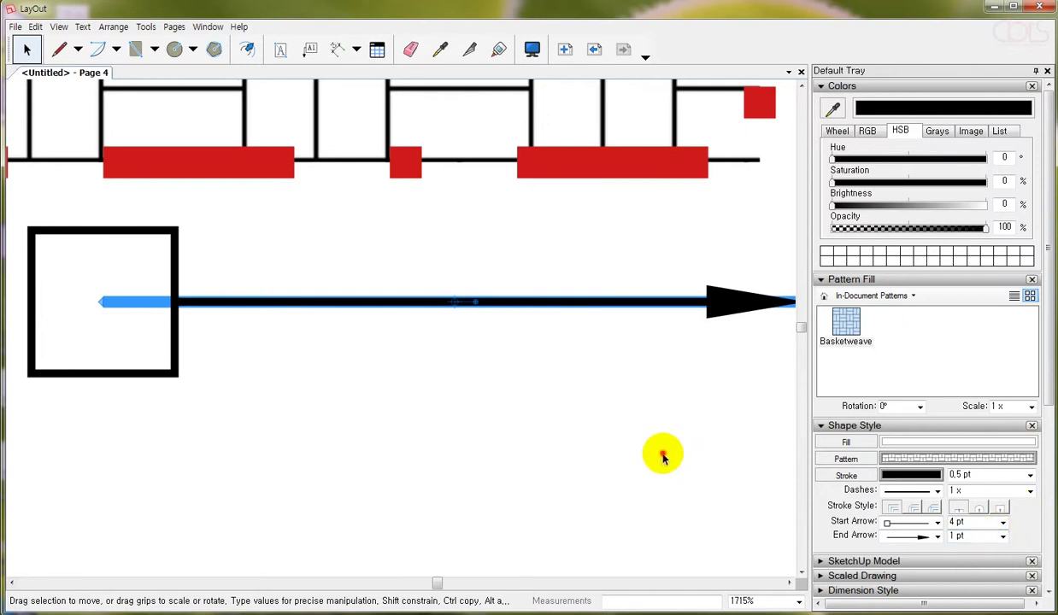
left_click(662, 452)
scroll(619, 349, "down", 1)
scroll(619, 350, "down", 1)
scroll(619, 350, "down", 1)
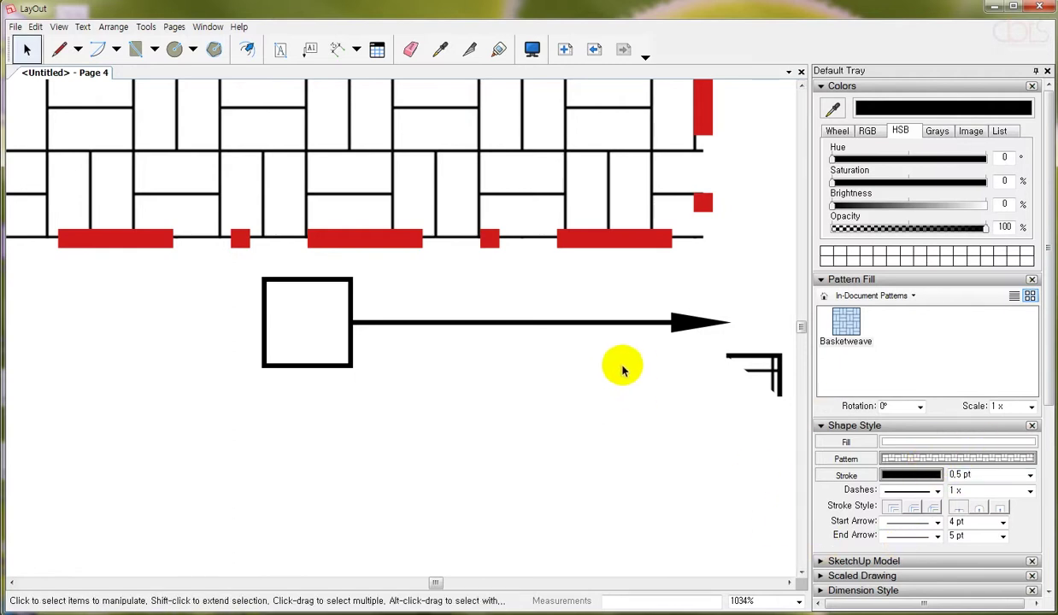
- Expand Text Style and type 'test text' in Georgia below the rectangle
scroll(637, 393, "down", 1)
scroll(637, 393, "down", 1)
scroll(637, 393, "down", 1)
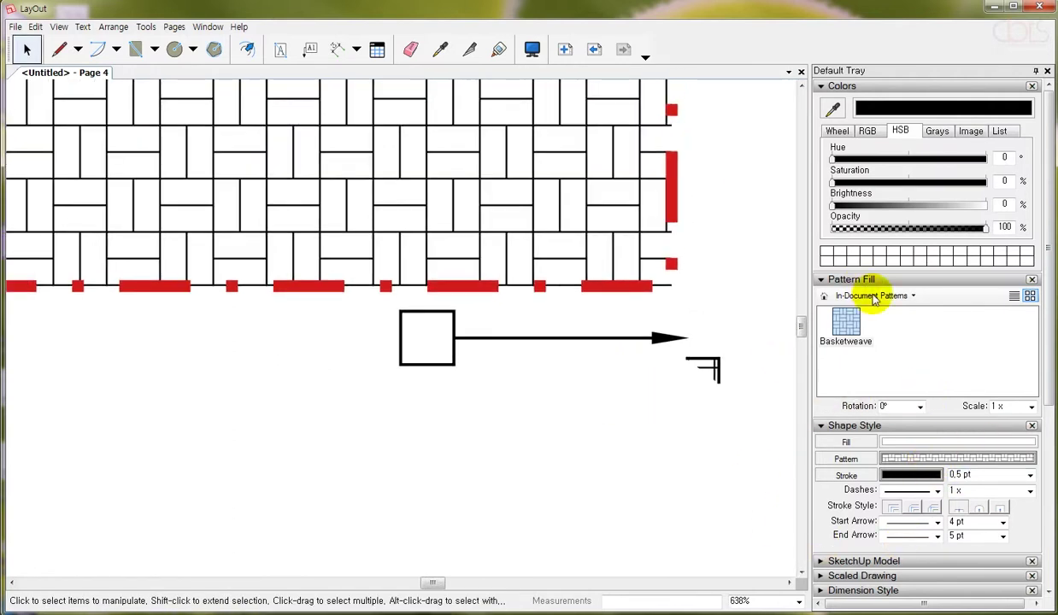
middle_click_drag(468, 249, 580, 257)
scroll(501, 279, "down", 1)
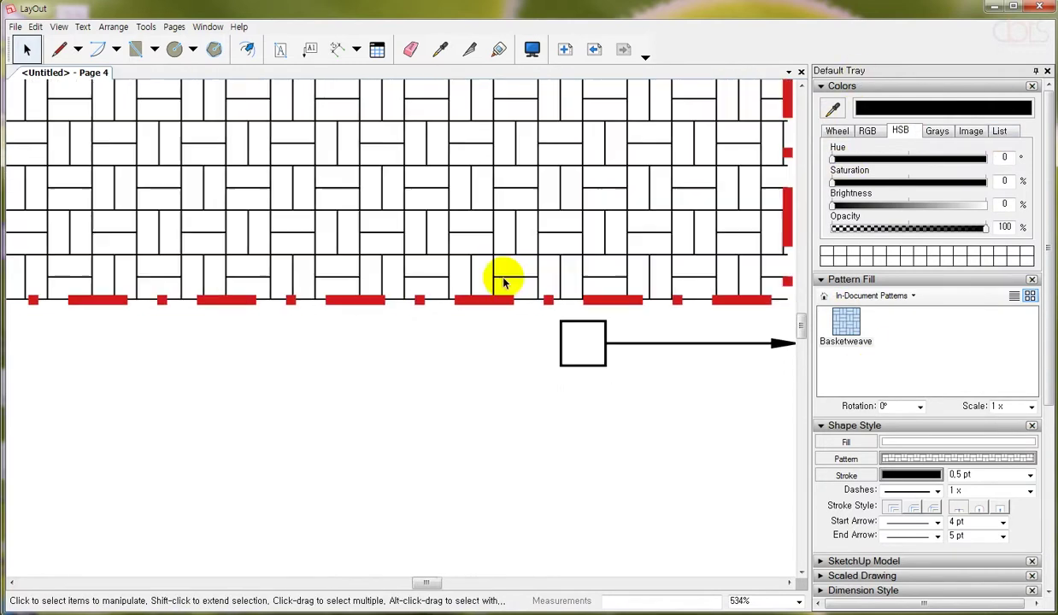
scroll(432, 284, "down", 1)
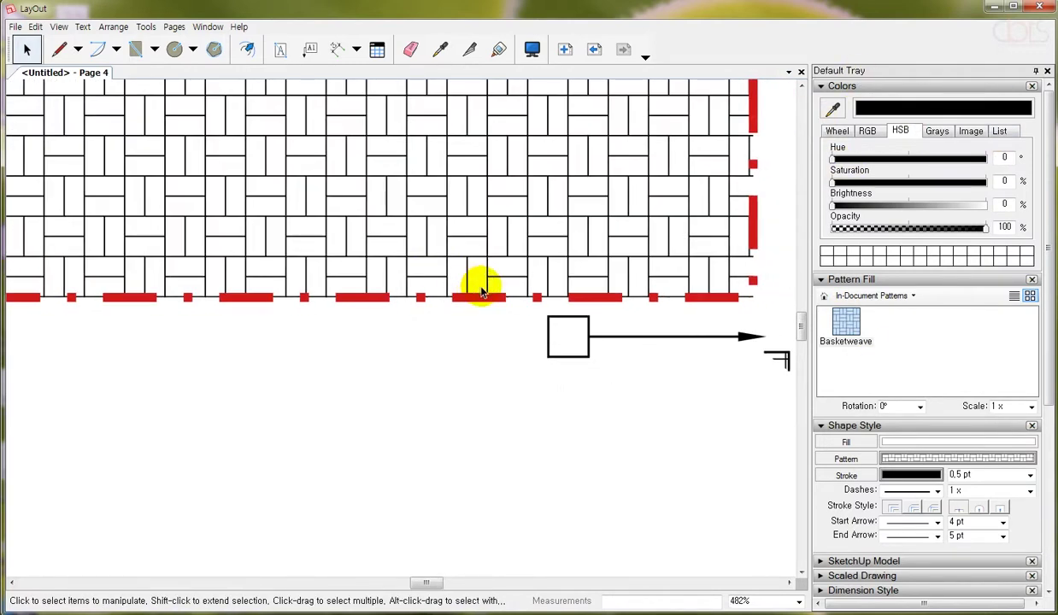
scroll(1051, 281, "down", 1)
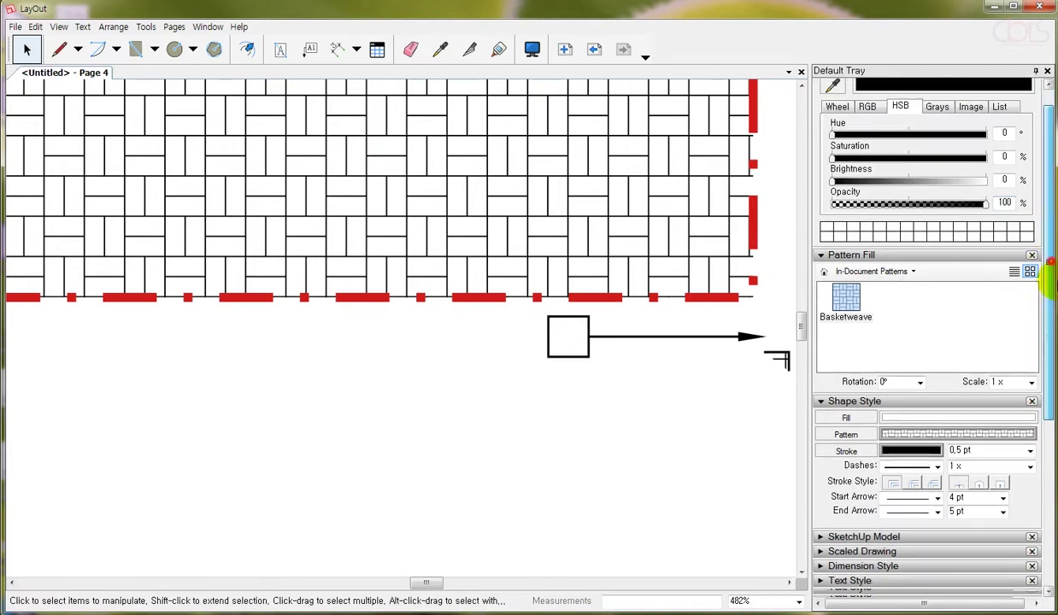
scroll(1049, 286, "down", 5)
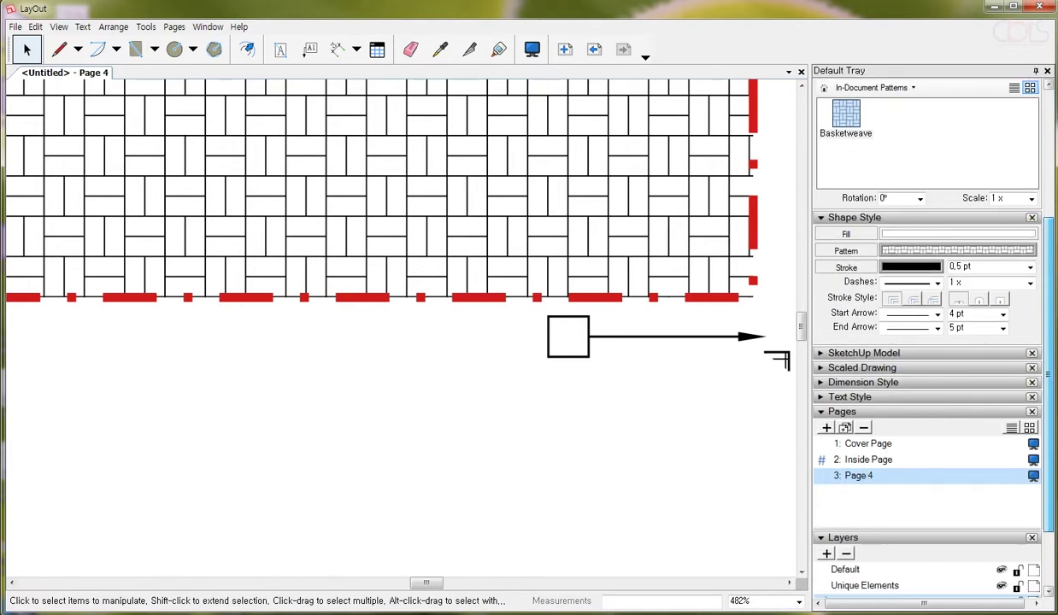
left_click(861, 404)
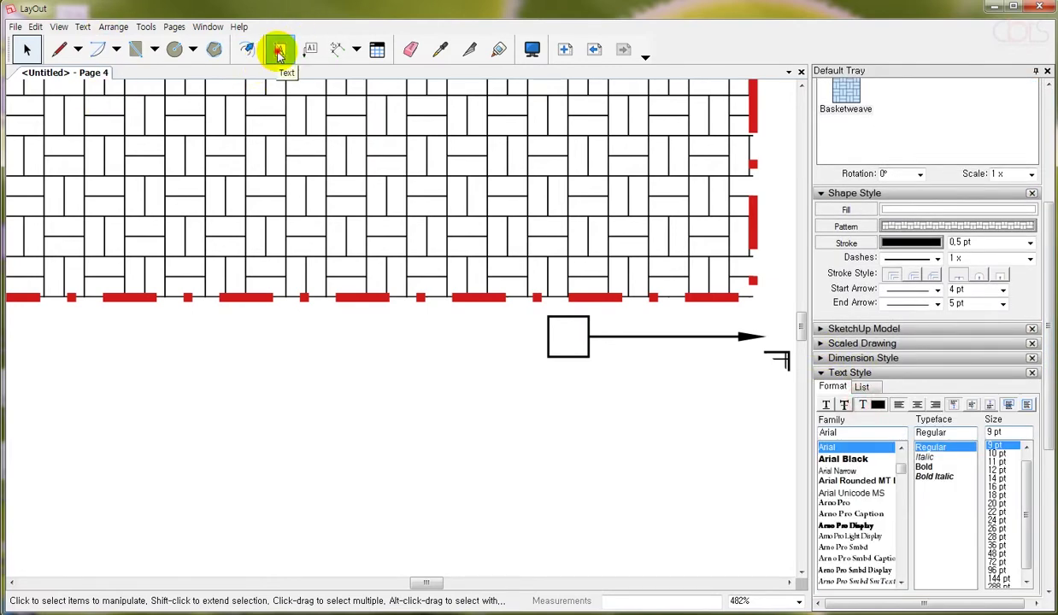
left_click(279, 52)
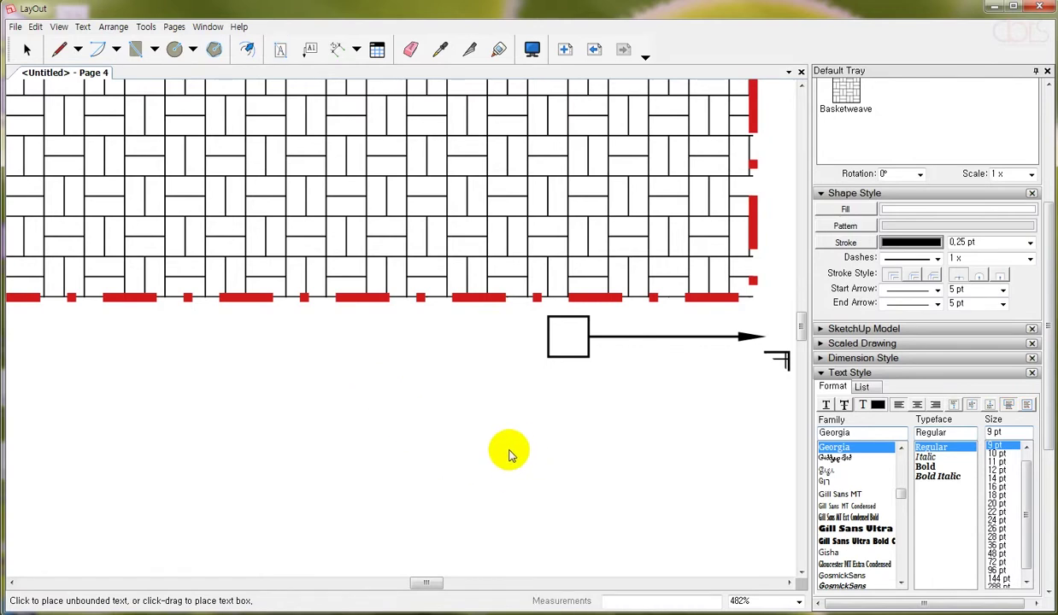
type("test text")
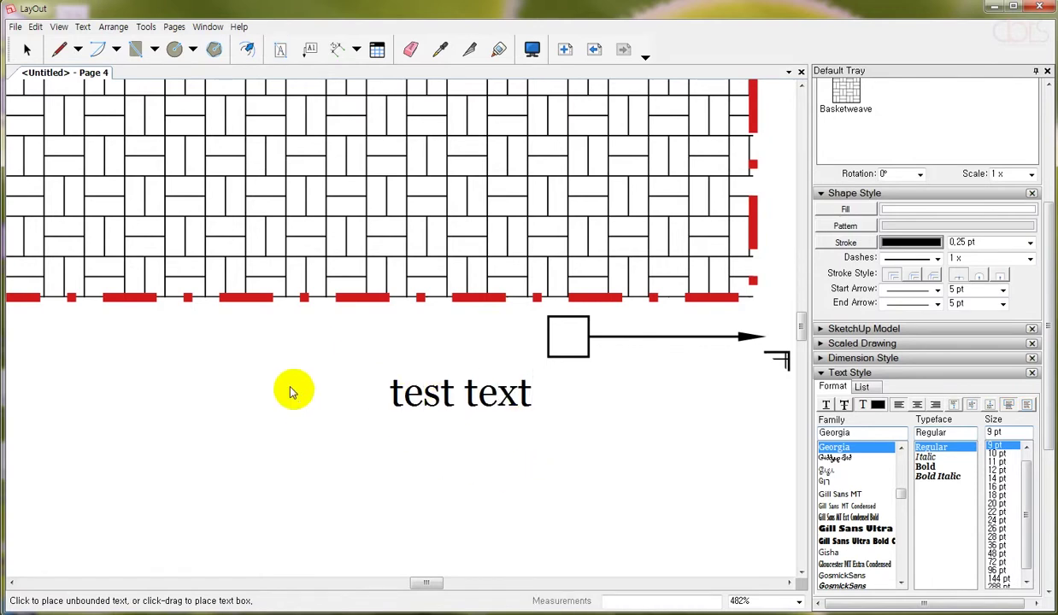
- Finish editing and select the test text box
left_click(243, 365)
left_click(26, 43)
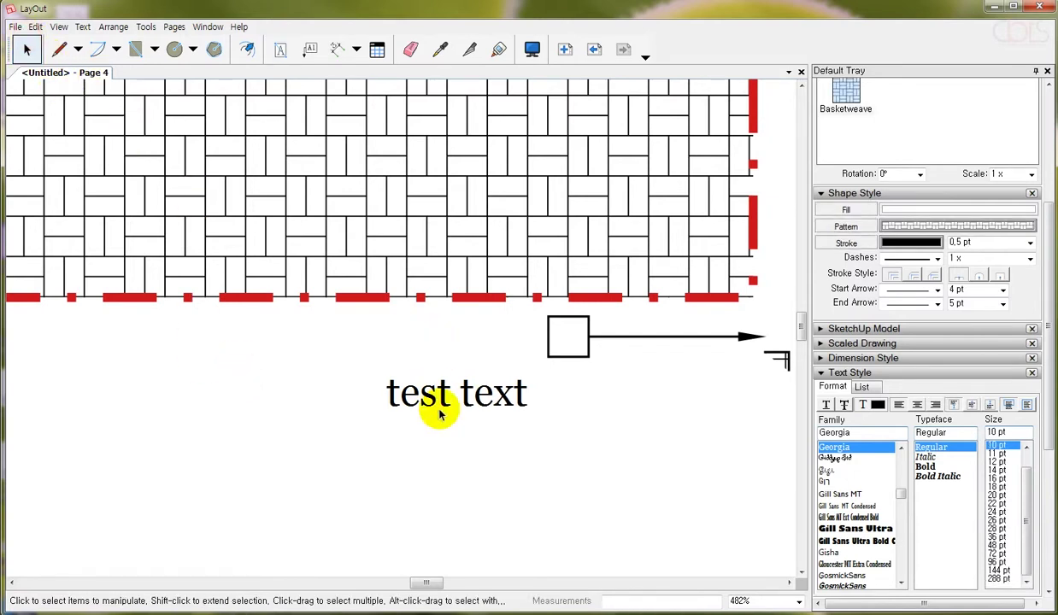
left_click(425, 386)
scroll(462, 418, "up", 1)
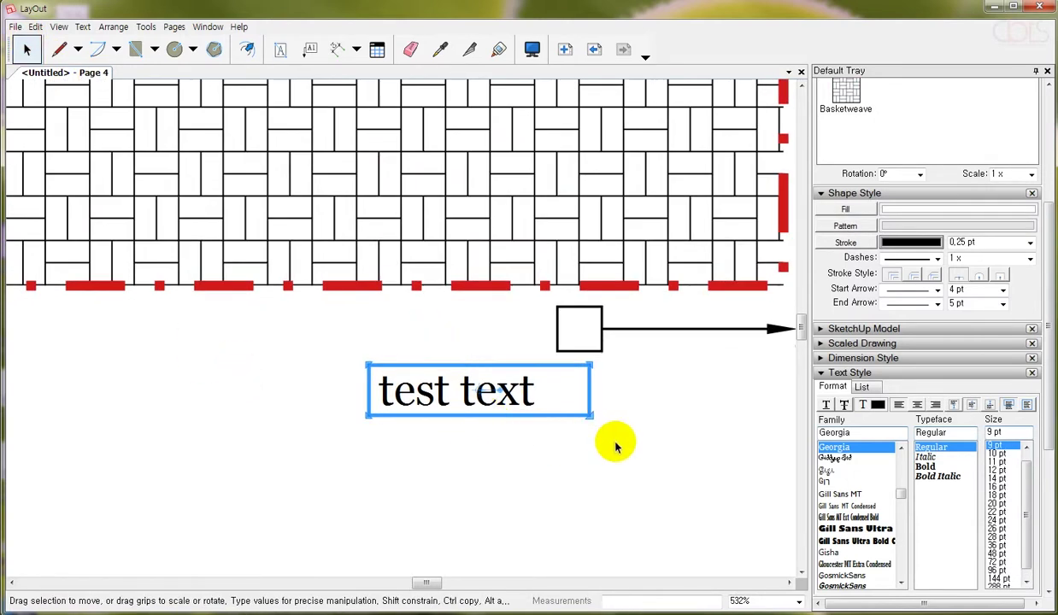
scroll(1049, 404, "down", 1)
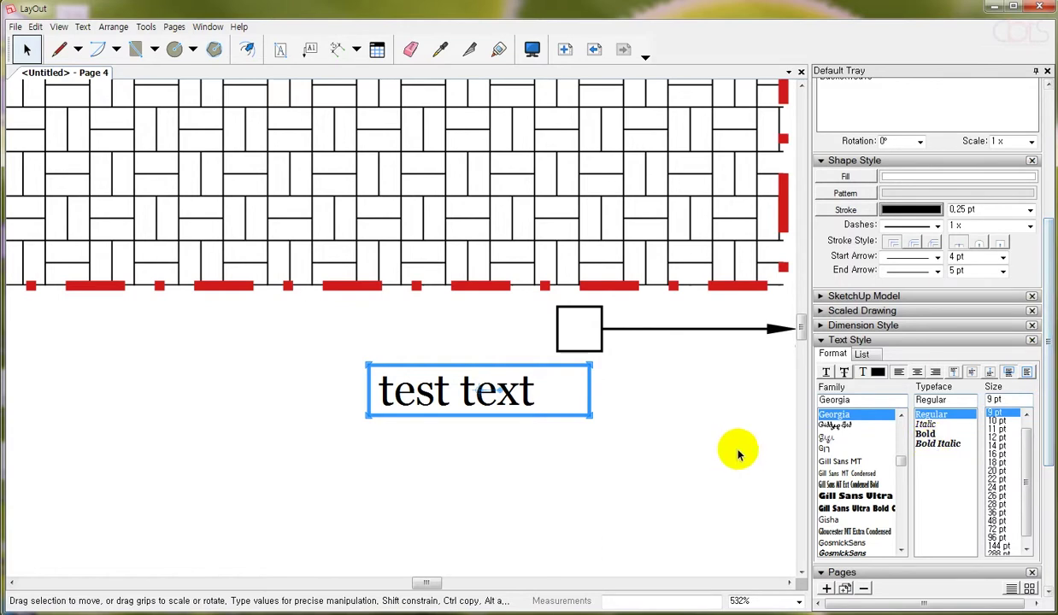
- Set the text to Gill Sans Ultra Bold, Bold Oblique, 11 pt
left_click(839, 462)
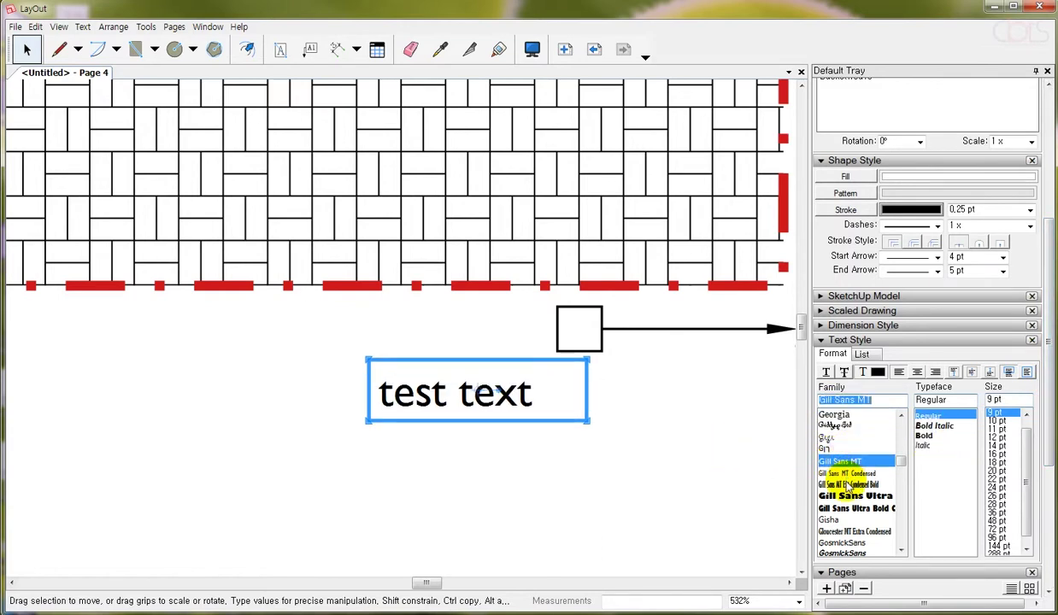
left_click(849, 484)
left_click(855, 496)
left_click(934, 424)
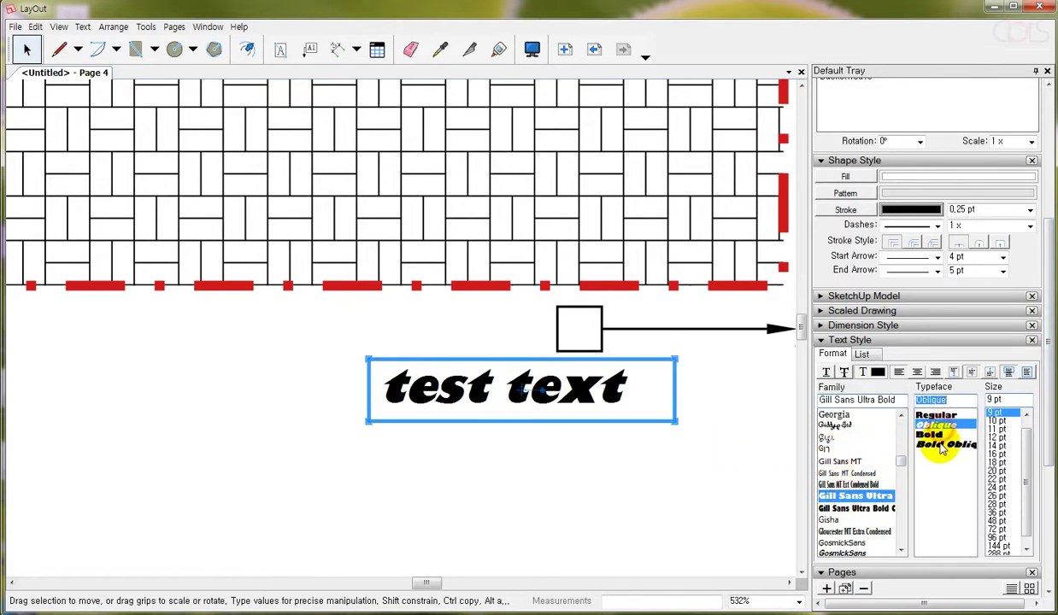
left_click(941, 445)
left_click(997, 437)
left_click(998, 487)
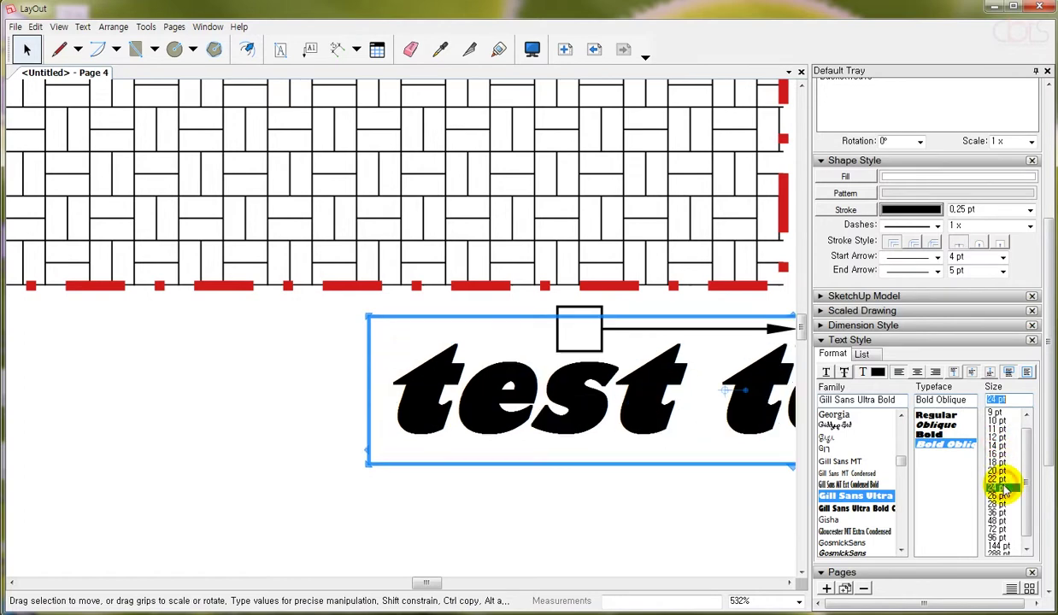
left_click(997, 429)
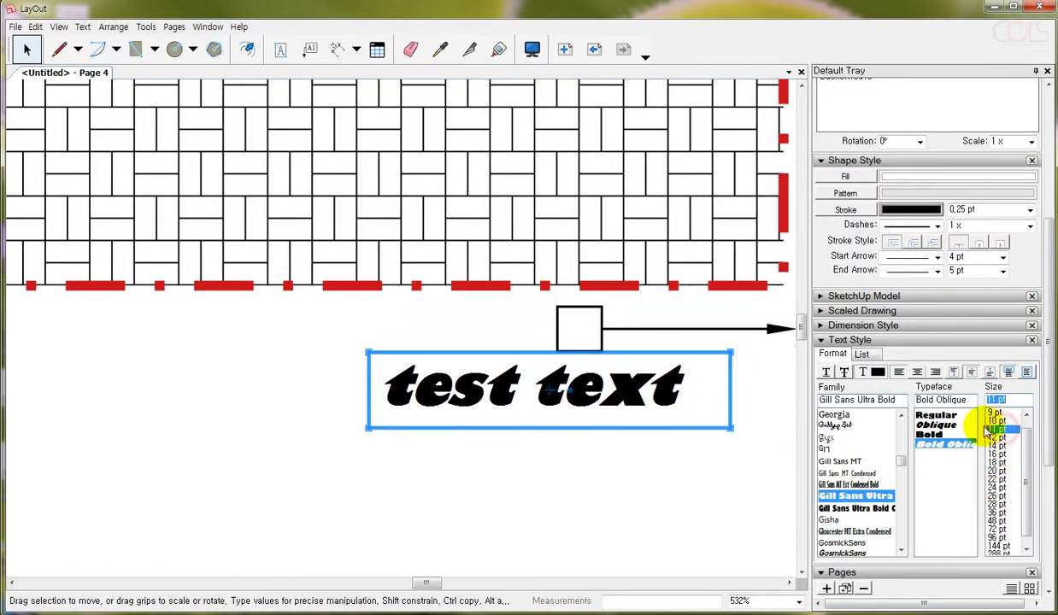
- Turn underline and strikethrough off and bring up the text colour settings
left_click(828, 374)
left_click(828, 373)
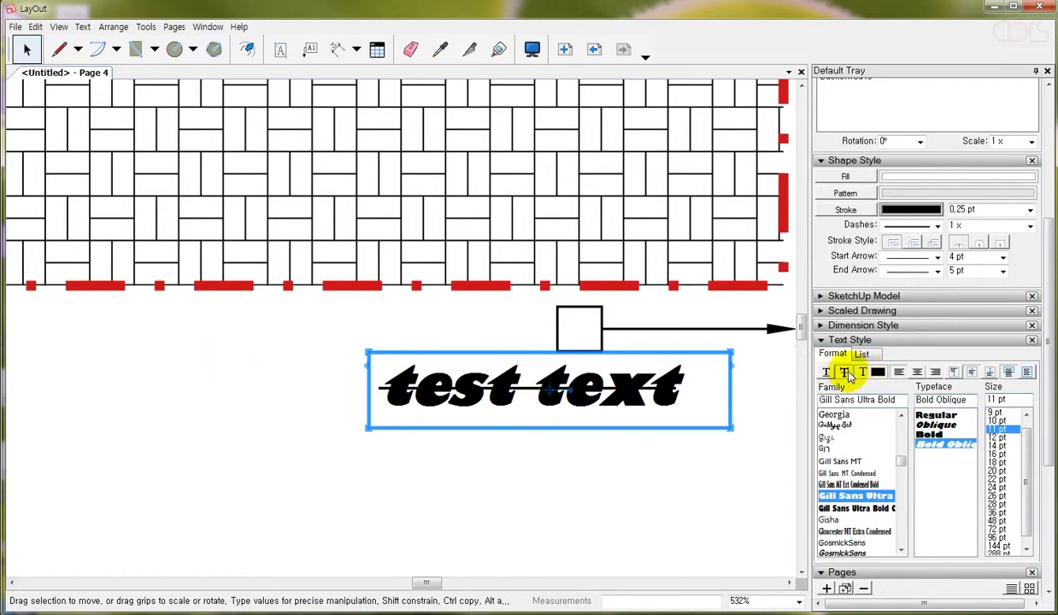
left_click(843, 373)
left_click(877, 373)
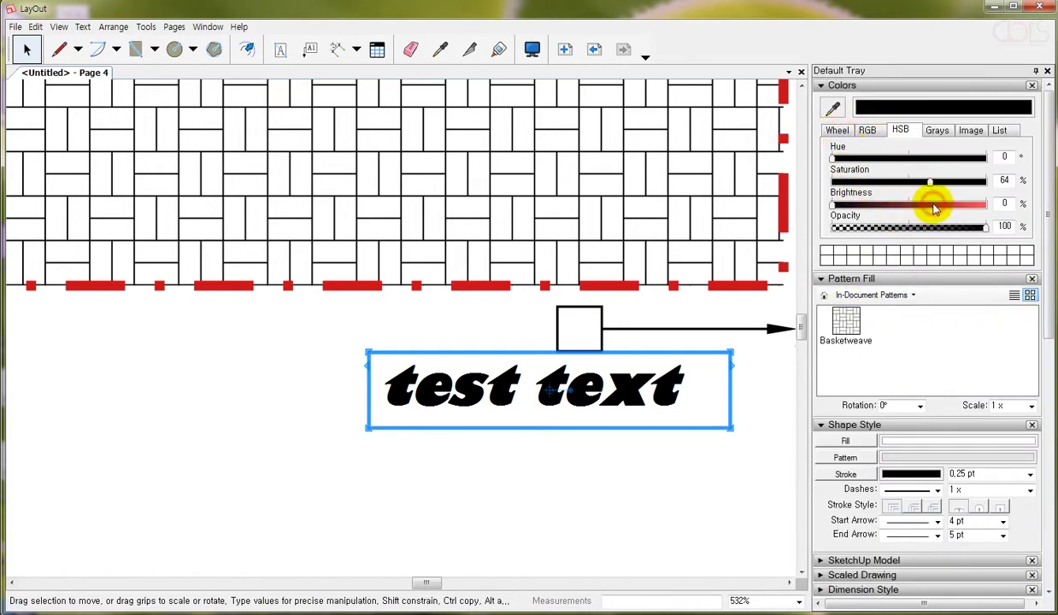
- Colour the text dark red and keep it left-aligned after trying centre and right
left_click(934, 208)
scroll(947, 391, "down", 5)
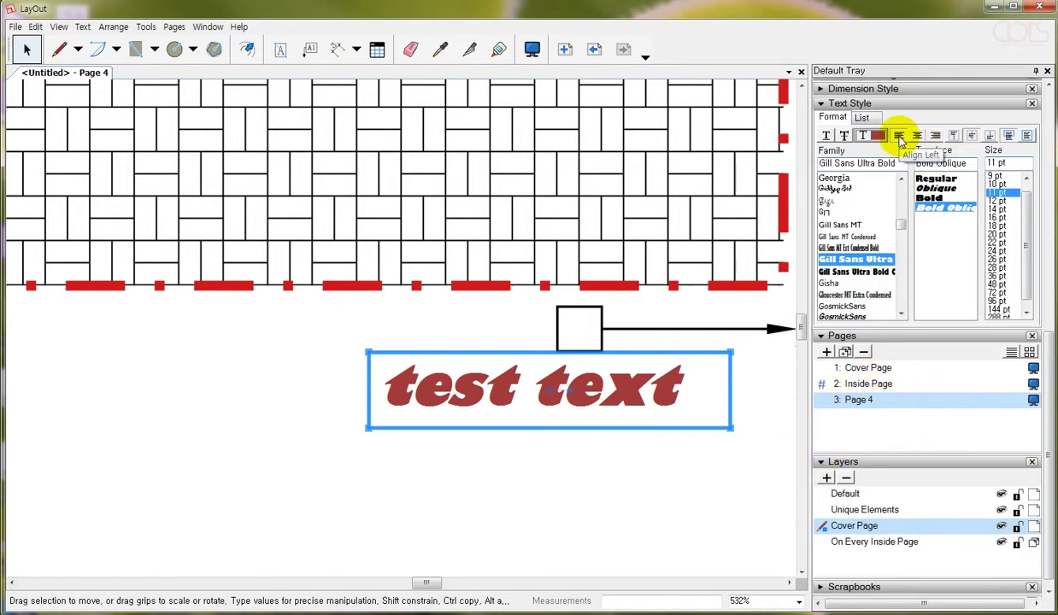
left_click(917, 137)
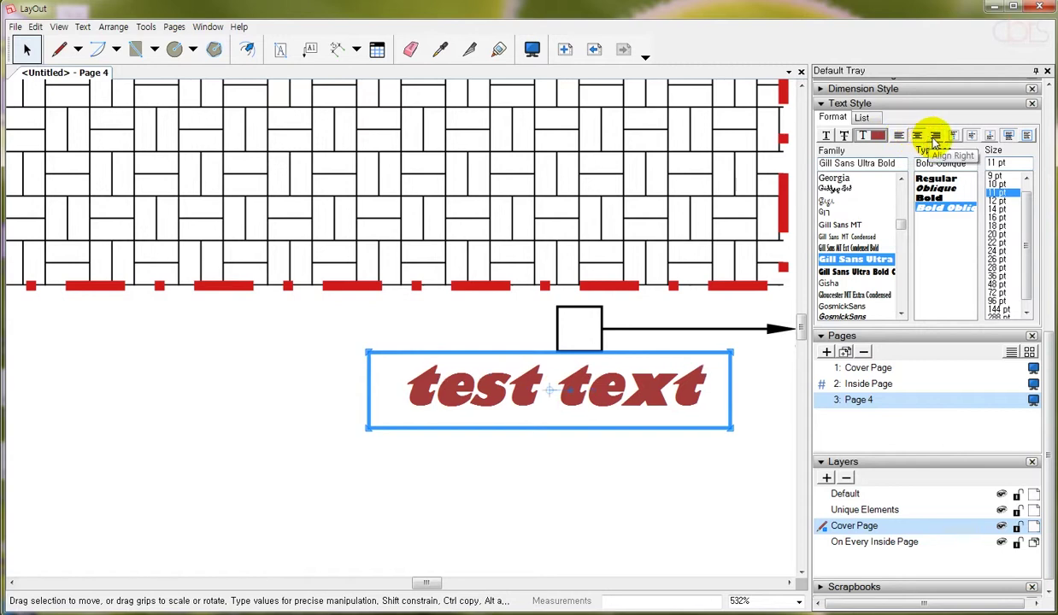
left_click(934, 139)
left_click(917, 137)
left_click(899, 136)
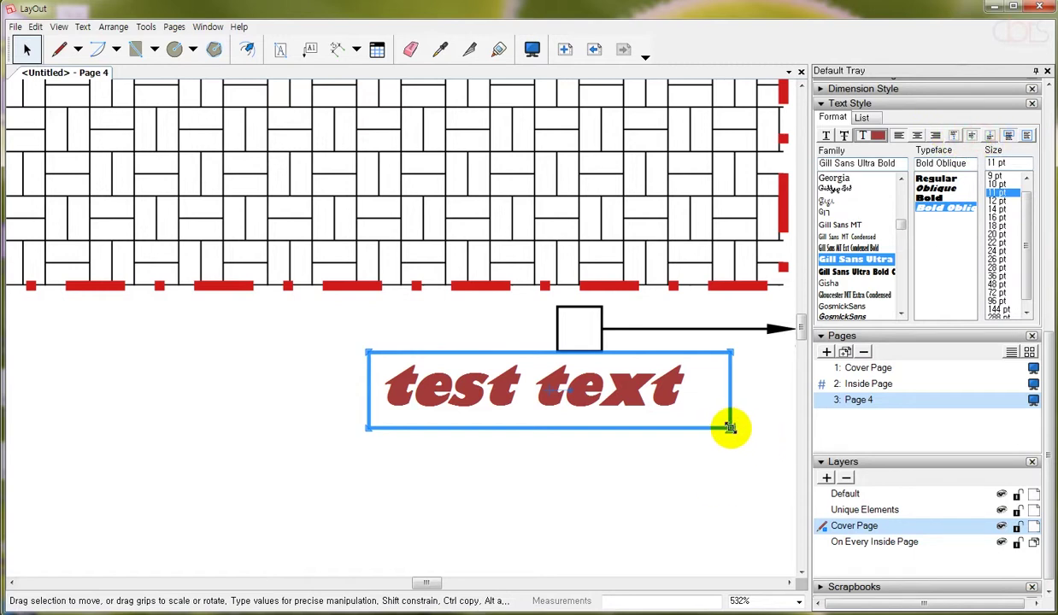
- Enlarge the text box down and right, and anchor its text to the vertical centre
left_click_drag(728, 427, 751, 507)
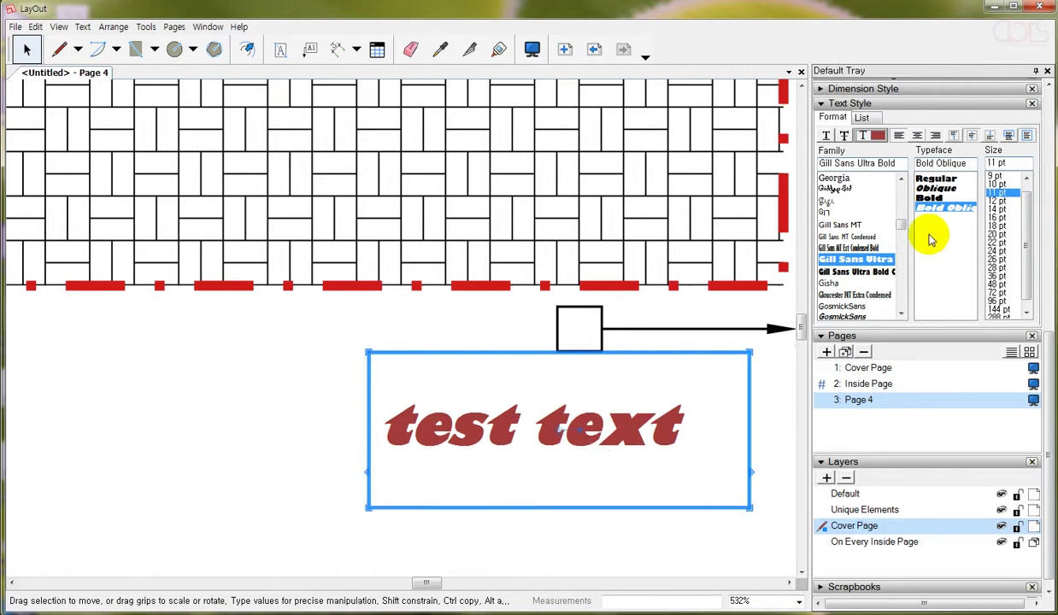
left_click(955, 136)
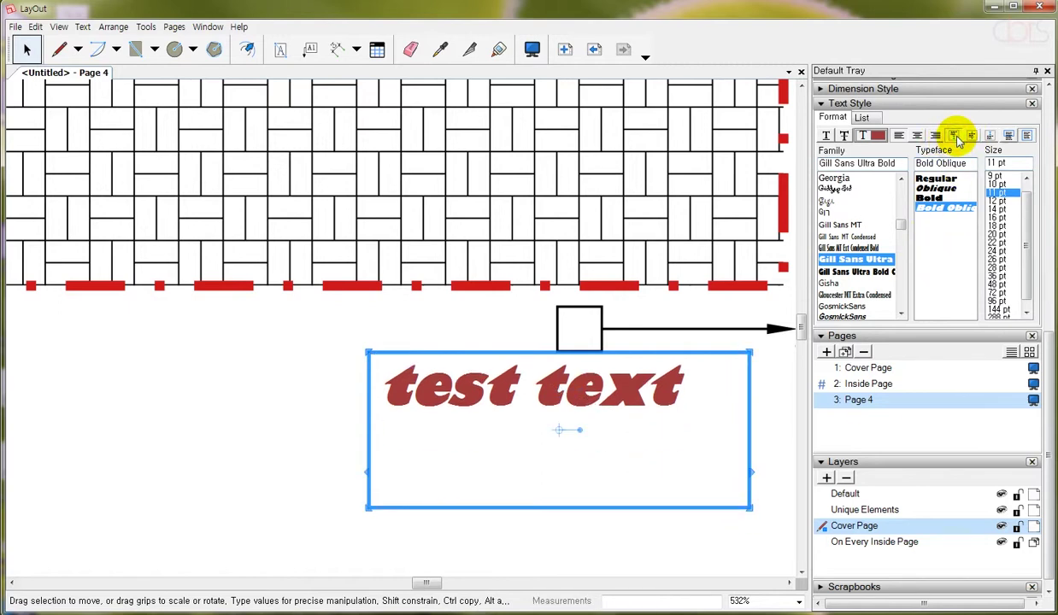
left_click(971, 136)
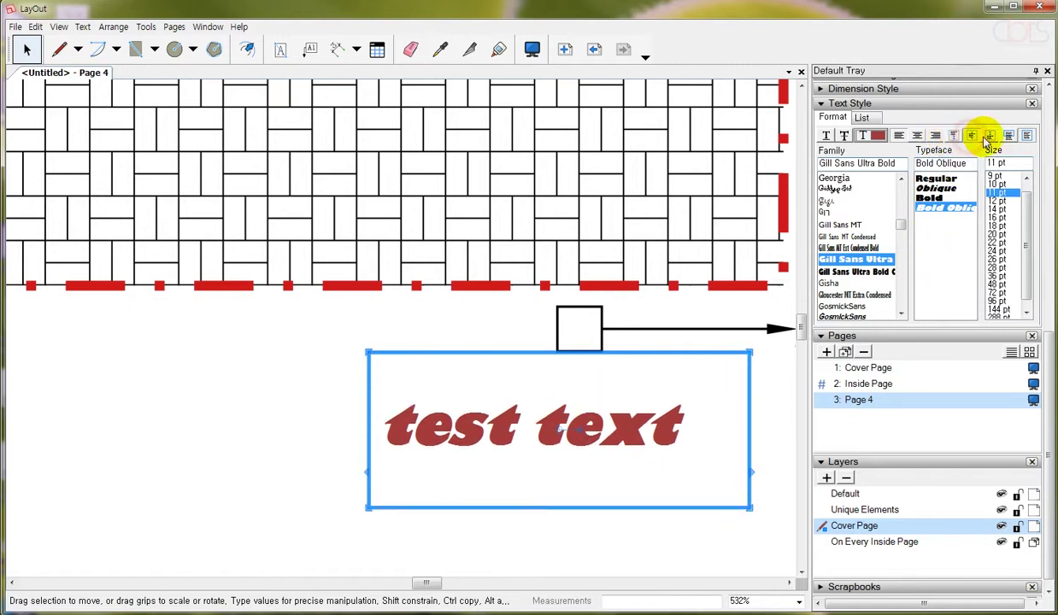
left_click(990, 136)
left_click(972, 136)
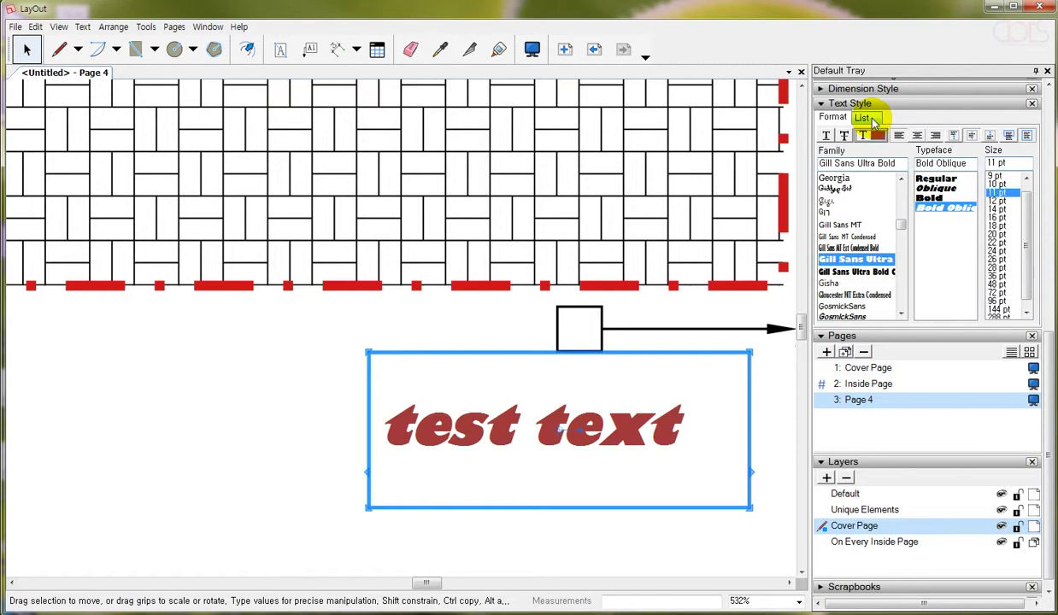
- Nudge the text box and make it a 0, 1, 2 numbered list with '1.' separators
left_click(872, 120)
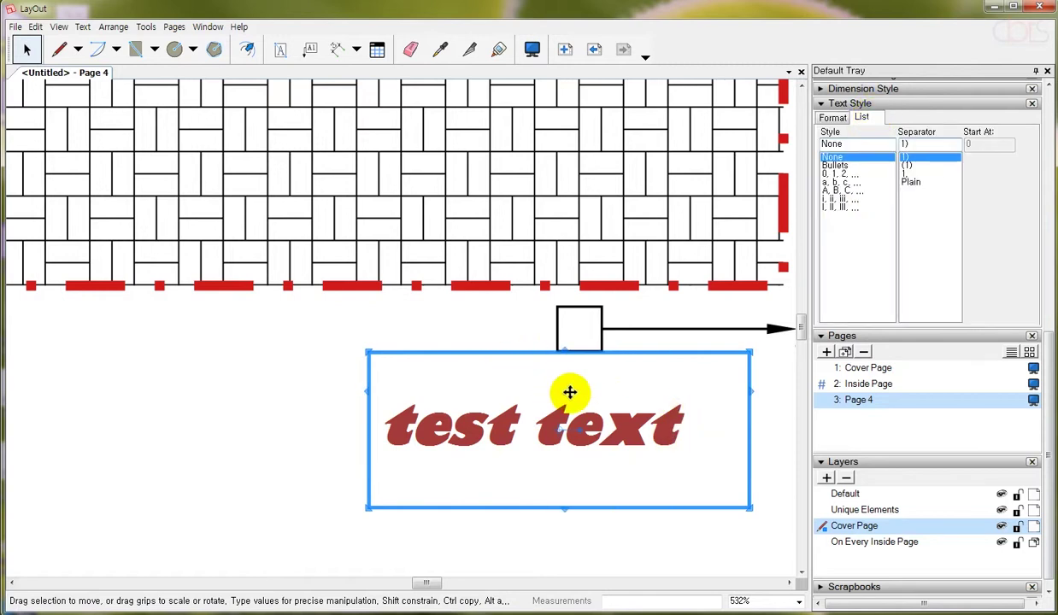
scroll(529, 290, "down", 1)
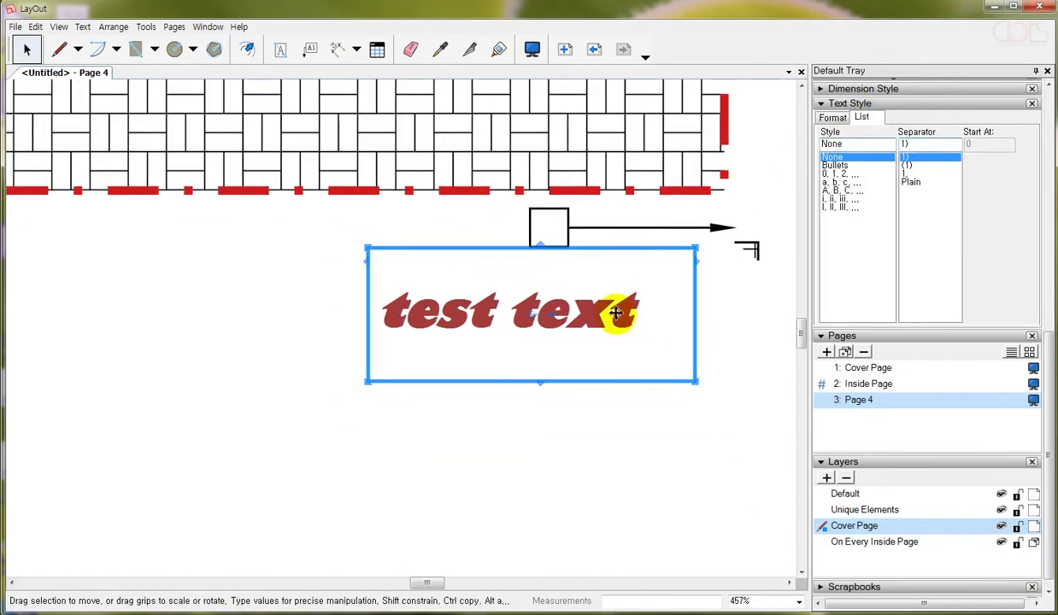
left_click_drag(590, 308, 598, 336)
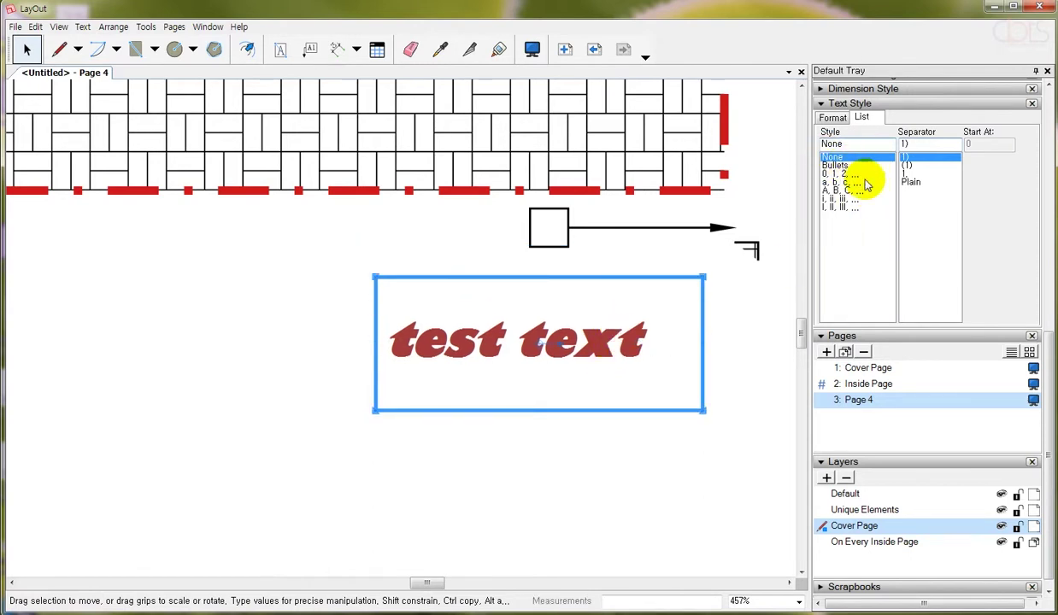
left_click(835, 166)
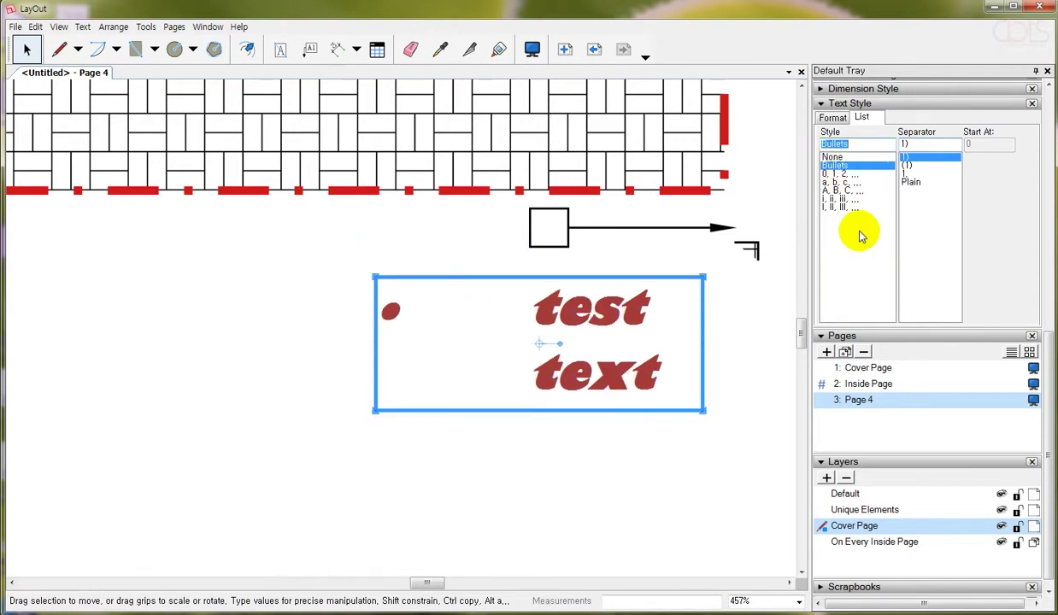
left_click(910, 174)
left_click(847, 174)
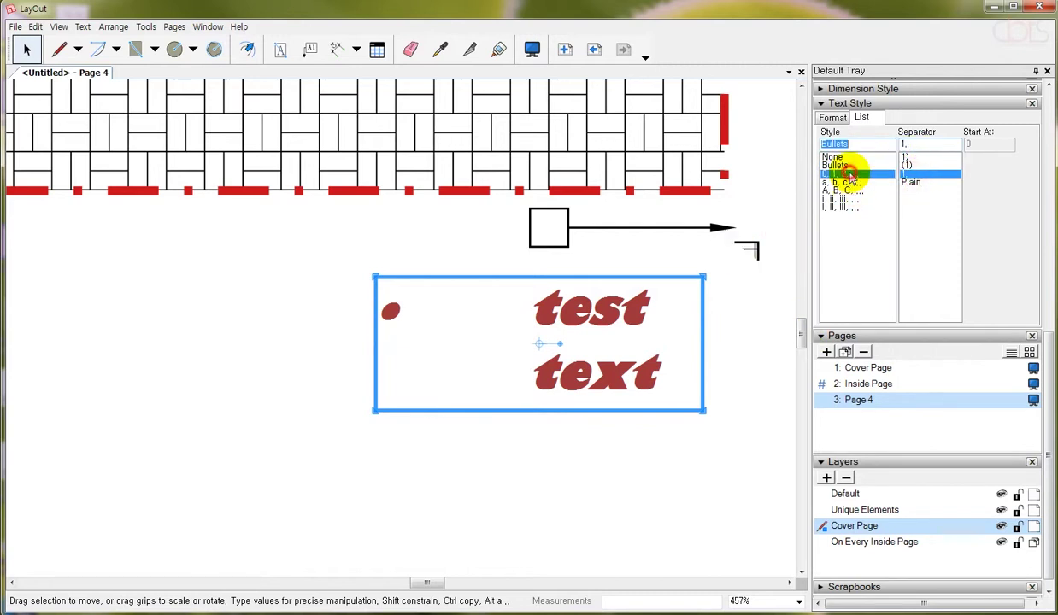
- Split 'test' and 'text' into separate items and add two 'd' items
double_click(646, 312)
left_click(677, 307)
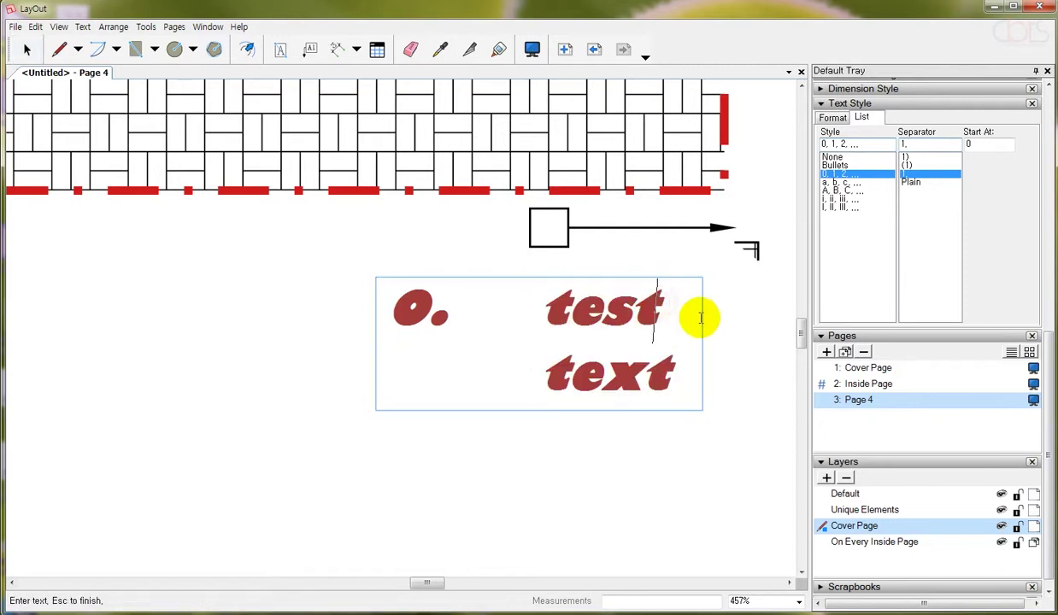
key("Return")
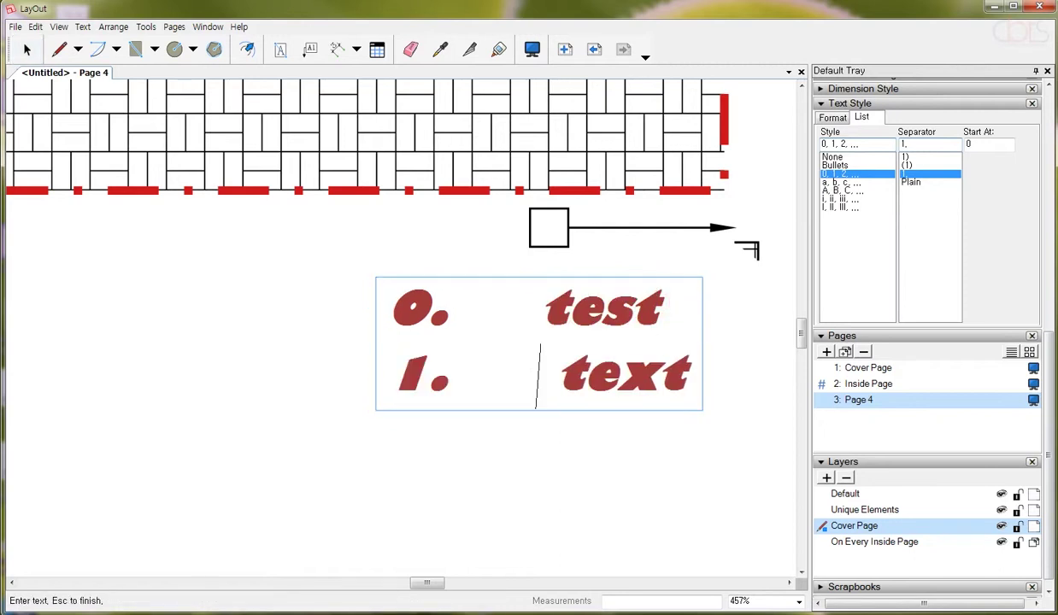
key("Return")
type("d")
key("Return")
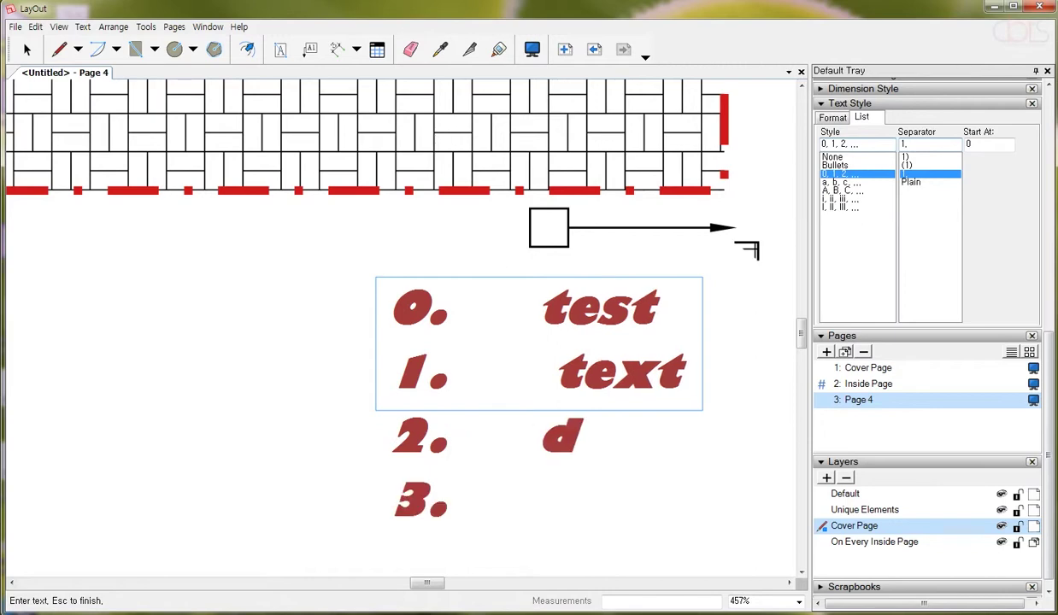
type("d")
key("Return")
type("d")
- Drag the text box's bottom edge down so every list line shows
key("Escape")
scroll(495, 177, "down", 1)
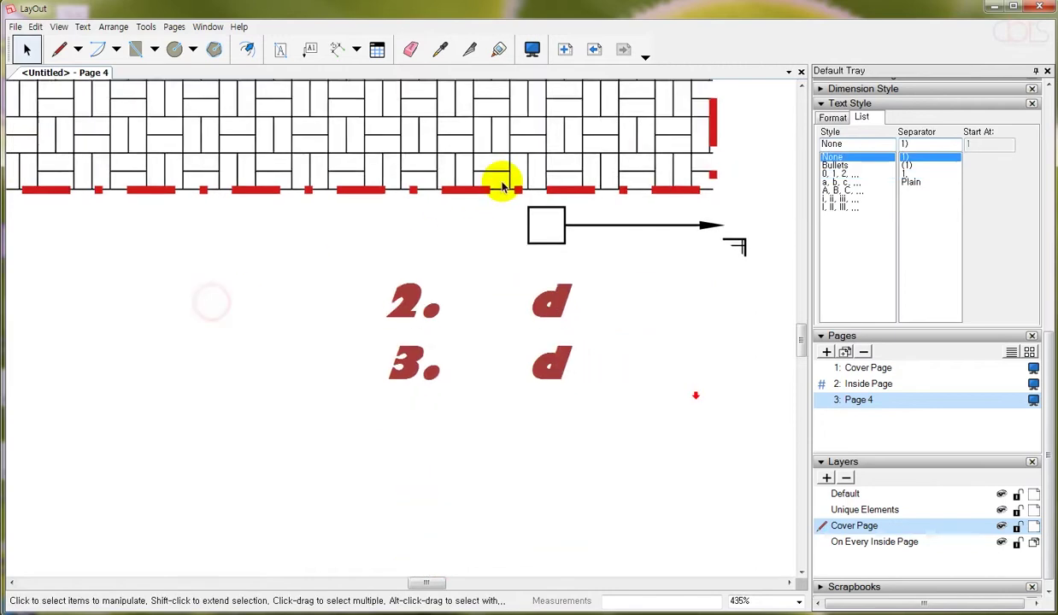
left_click(417, 288)
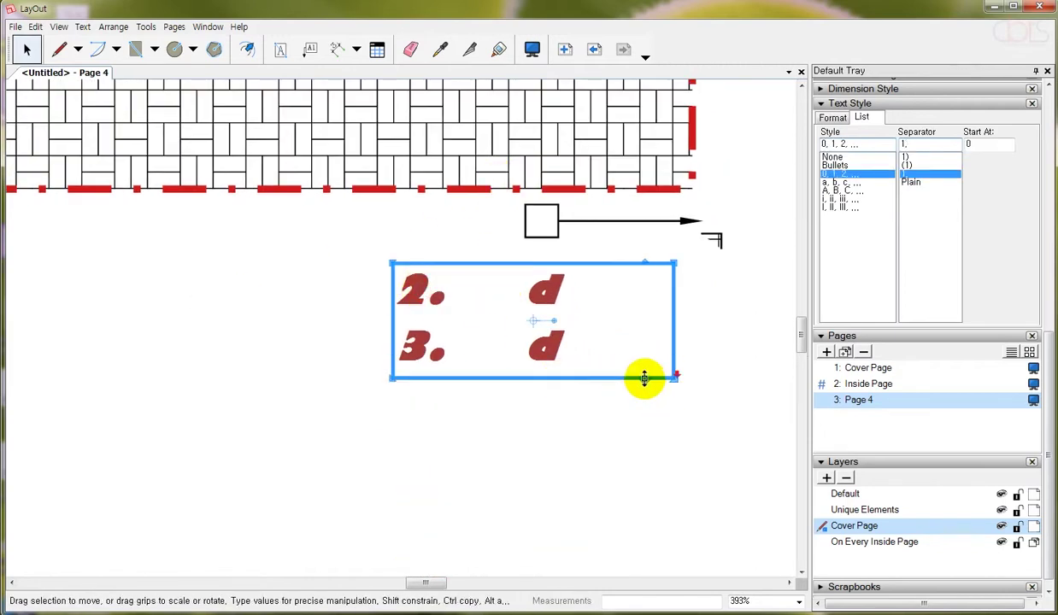
left_click_drag(643, 377, 677, 578)
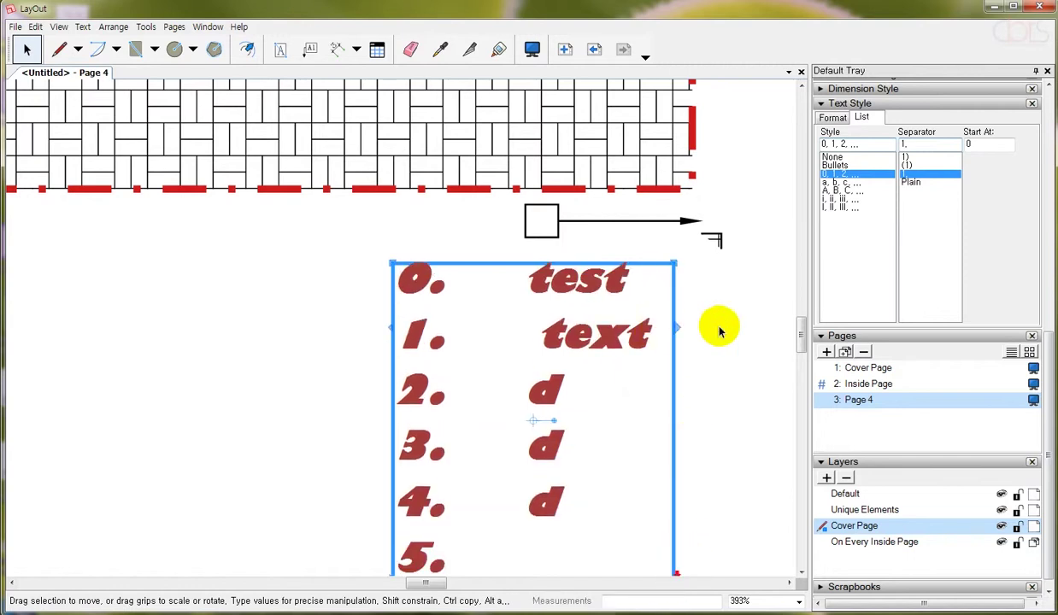
middle_click_drag(692, 356, 715, 245)
- Try a,b,c / A,B,C / i,ii,iii / I,II,III numbering, then set list style to None
left_click(839, 182)
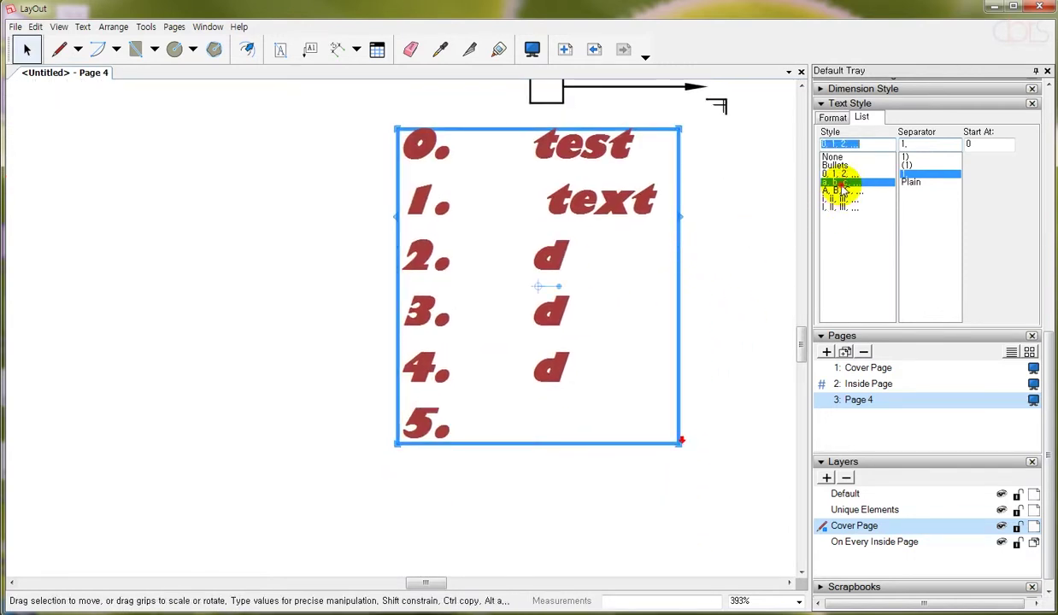
left_click(842, 190)
left_click(839, 198)
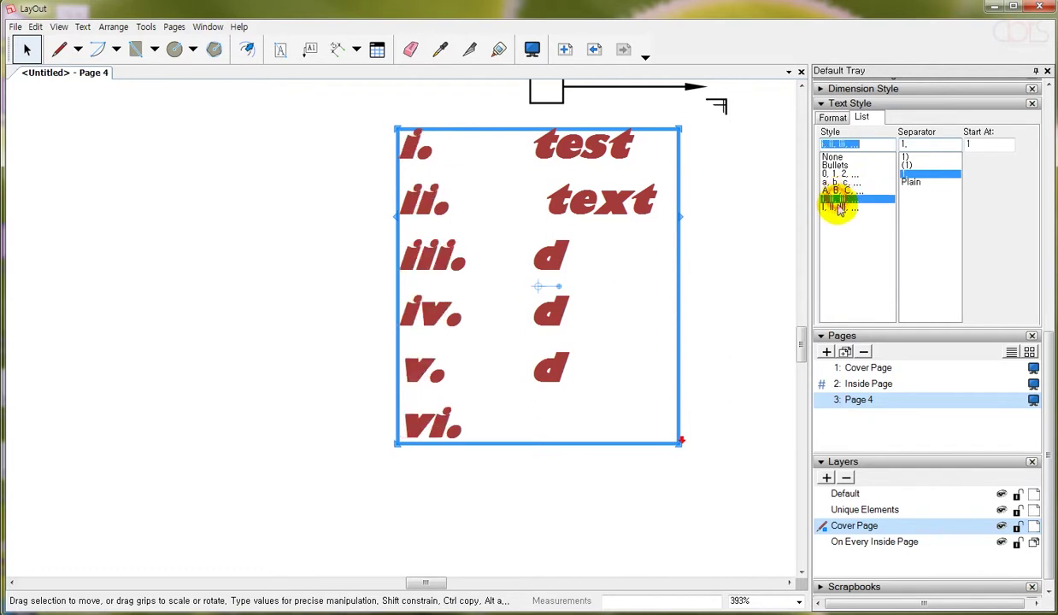
left_click(840, 208)
left_click(833, 157)
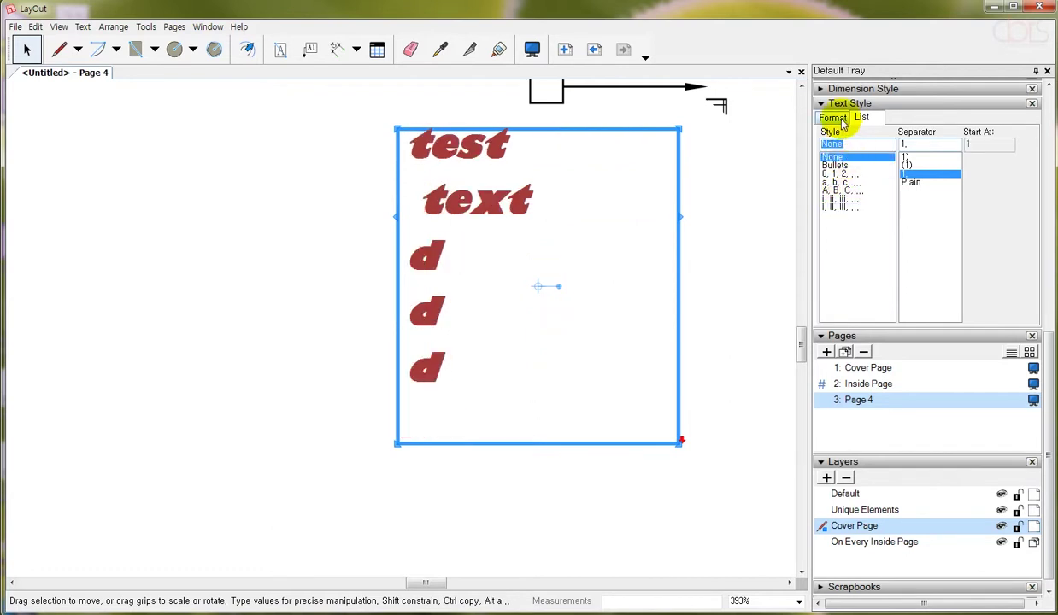
left_click(837, 117)
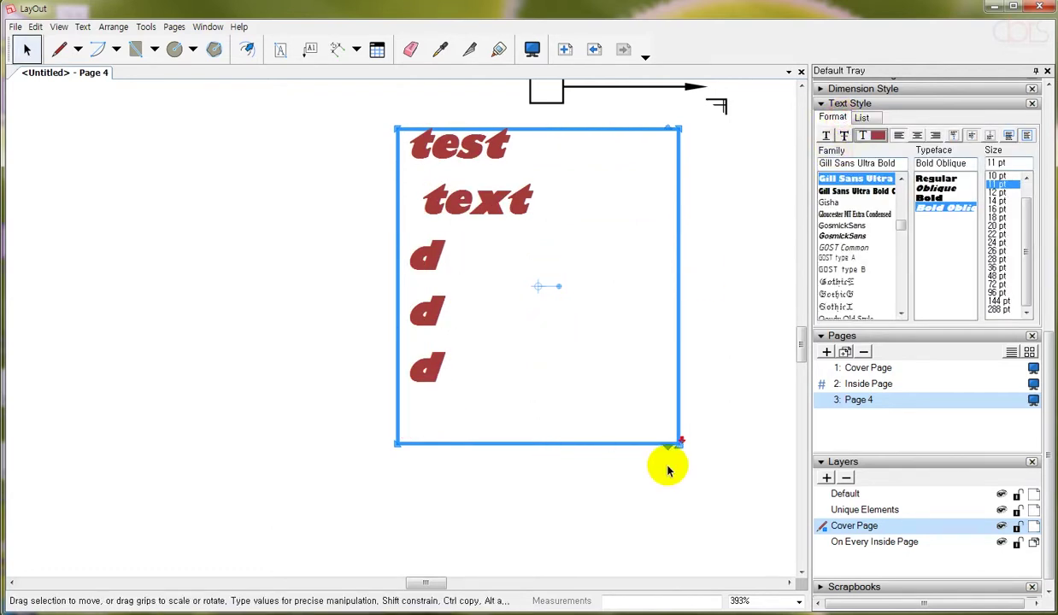